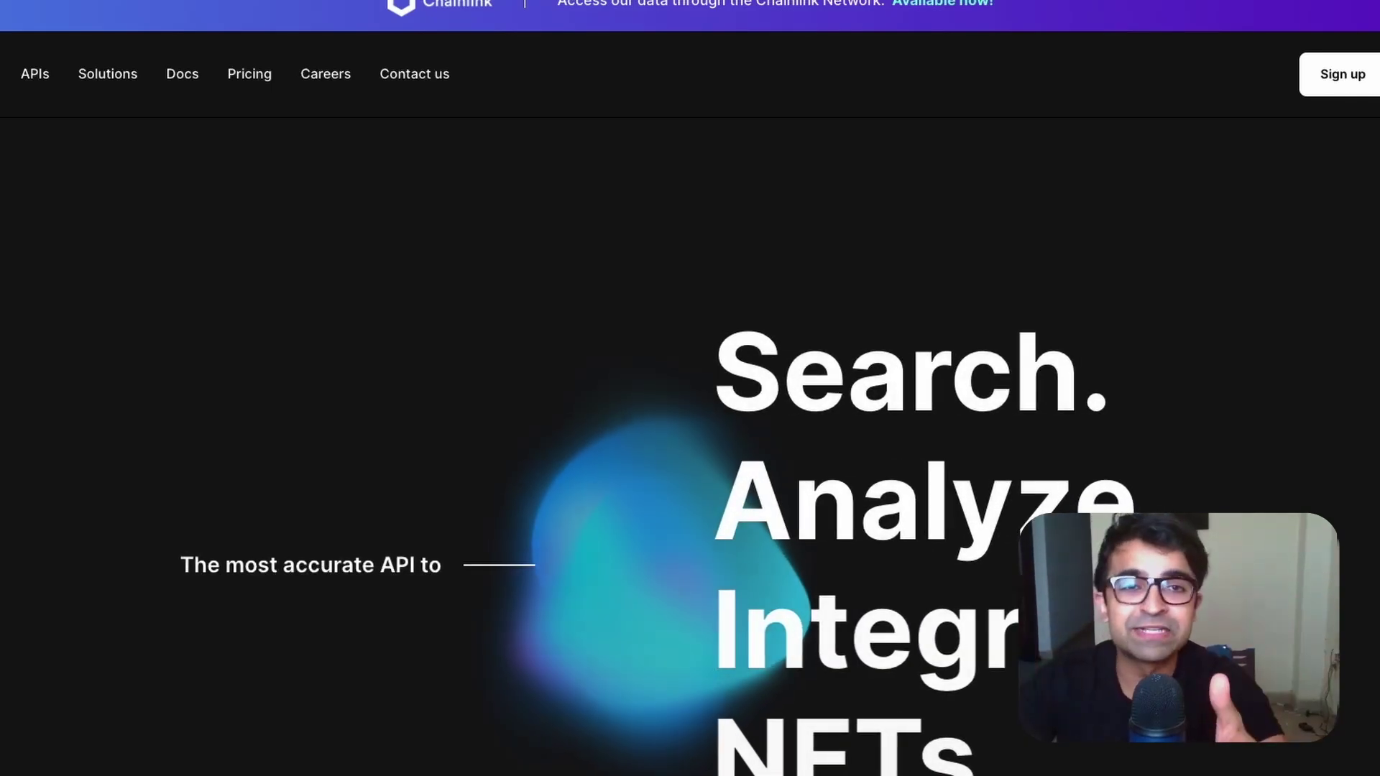
Step: Go to the Untitled UI kit's Landing pages page and zoom to fit the Desktop frame
{"action": "scroll", "coordinate": [690, 388], "scroll_direction": "down", "scroll_amount": 1}
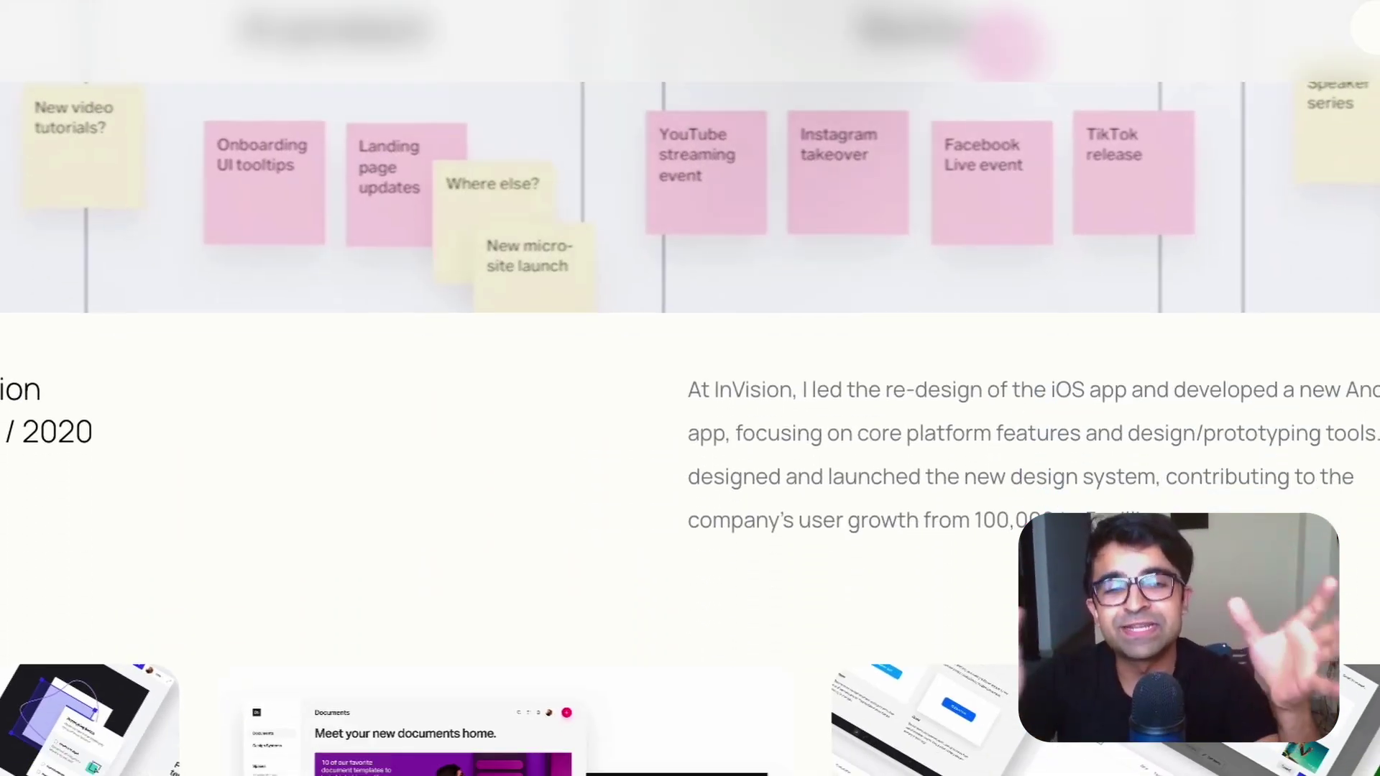
{"action": "scroll", "coordinate": [690, 388], "scroll_direction": "down", "scroll_amount": 2}
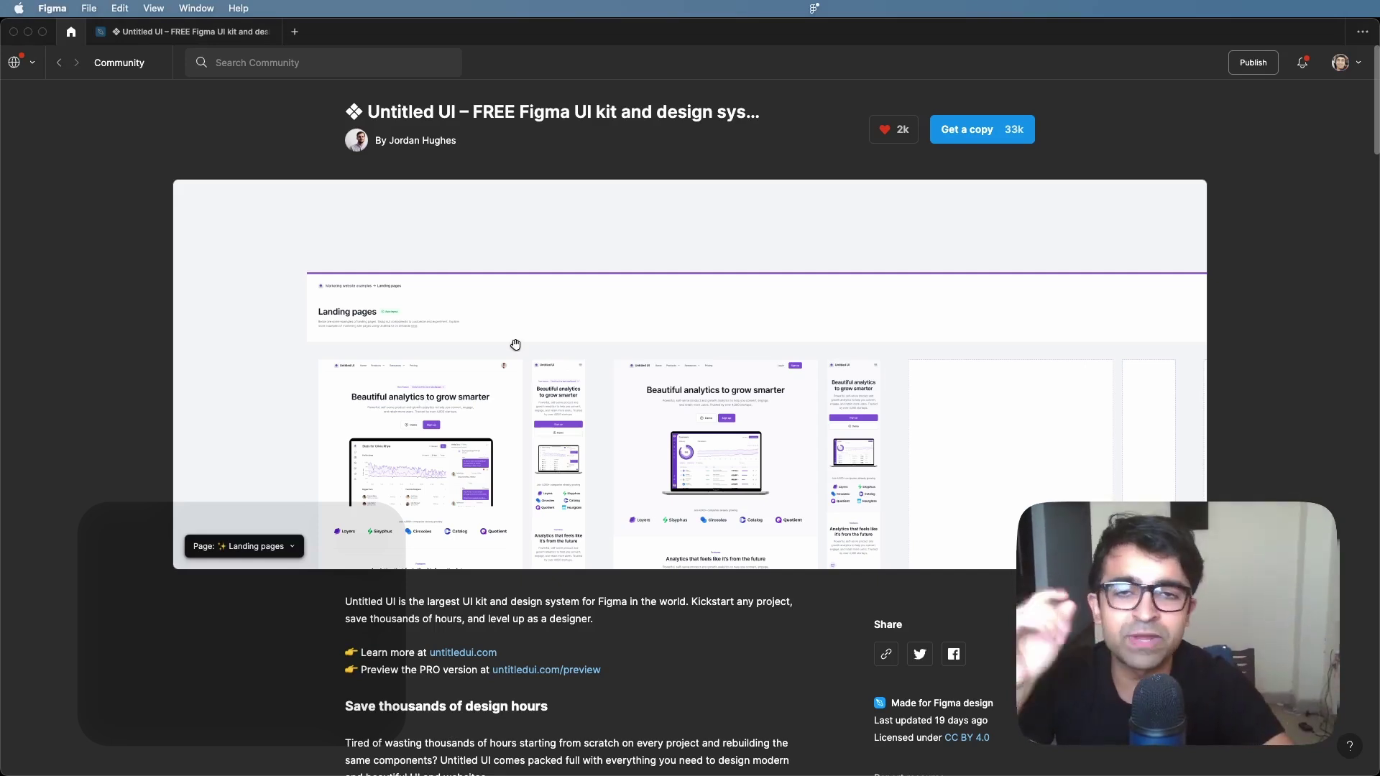
{"action": "left_click_drag", "start_coordinate": [366, 111], "coordinate": [650, 112]}
{"action": "left_click", "coordinate": [622, 120]}
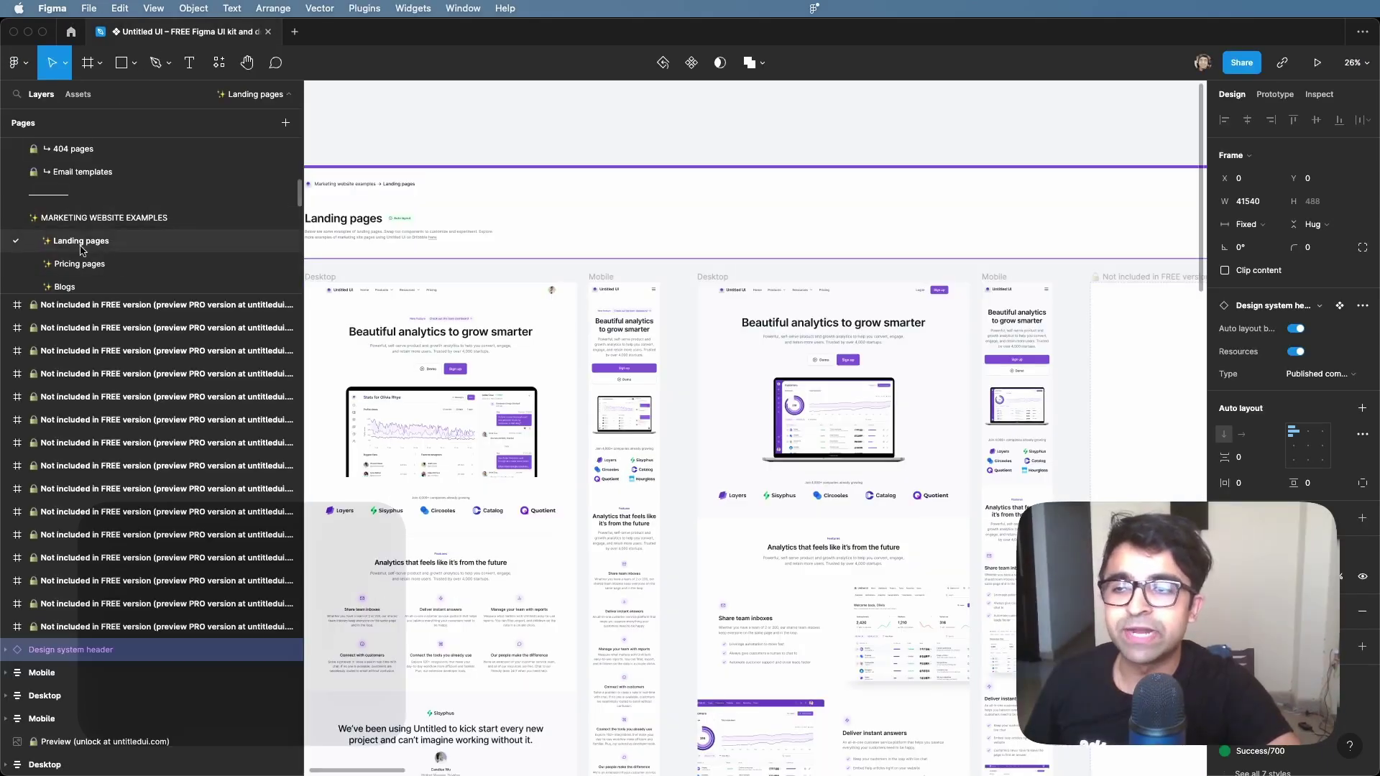
{"action": "left_click", "coordinate": [44, 696]}
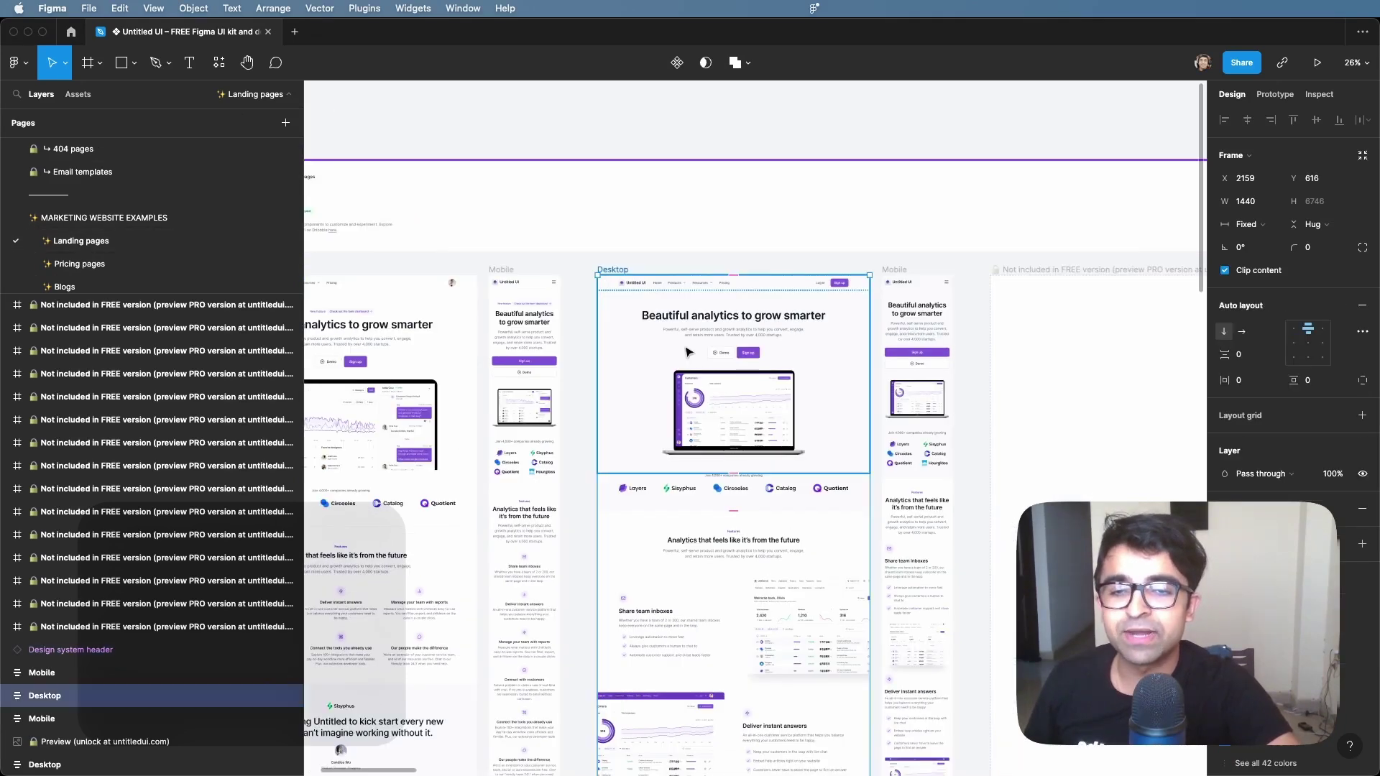
{"action": "key", "text": "shift+2"}
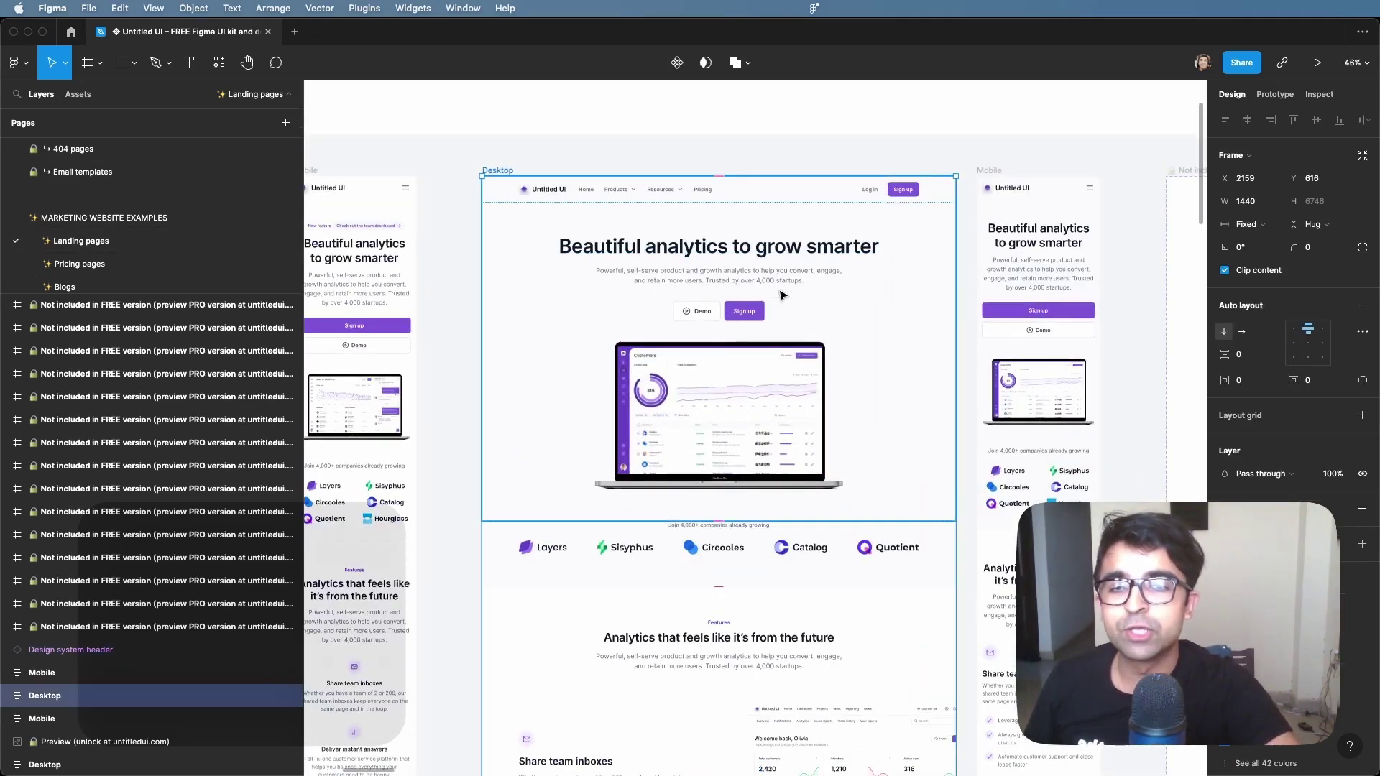
Step: Select the Join 4,000+ startups section, then step up to its parent Desktop frame
{"action": "scroll", "coordinate": [585, 381], "scroll_direction": "down", "scroll_amount": 10}
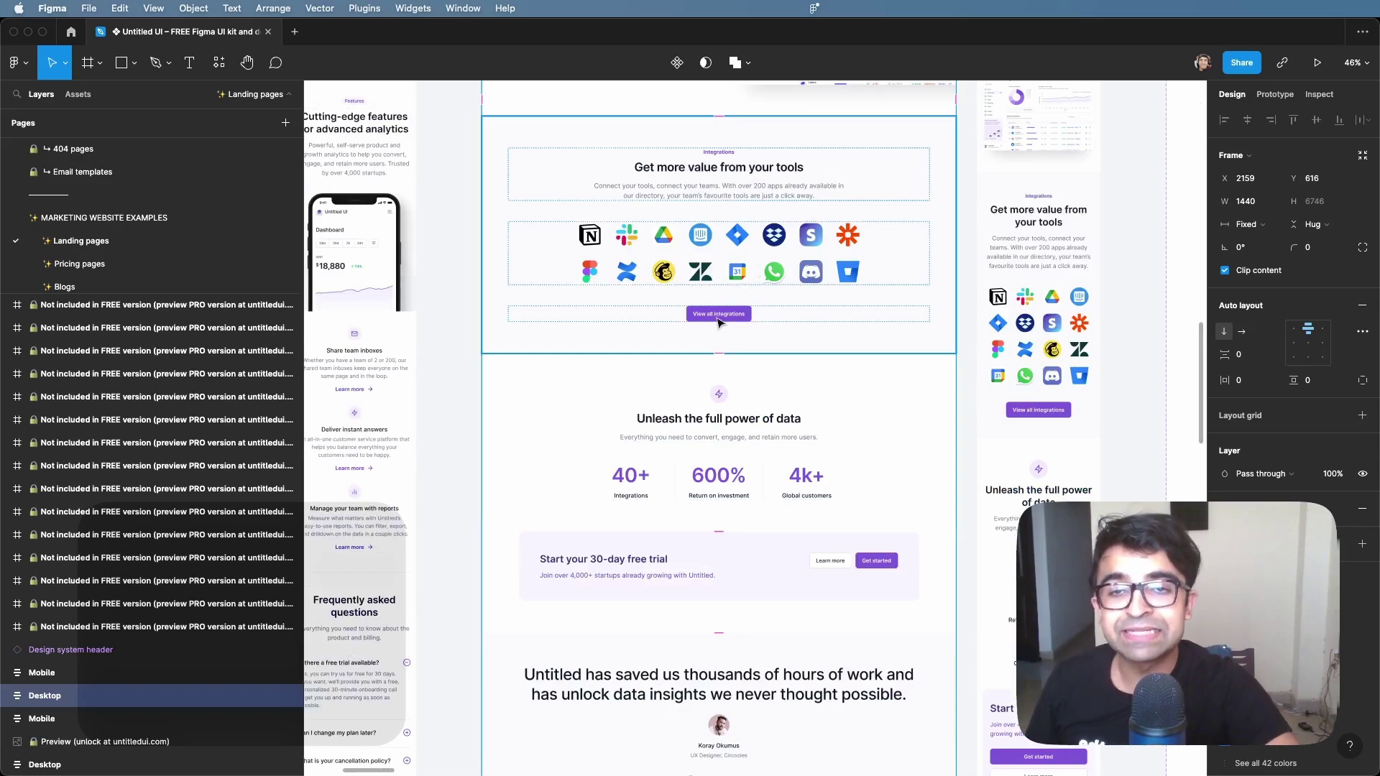
{"action": "scroll", "coordinate": [692, 394], "scroll_direction": "down", "scroll_amount": 4}
{"action": "scroll", "coordinate": [689, 394], "scroll_direction": "down", "scroll_amount": 5}
{"action": "left_click", "coordinate": [689, 393]}
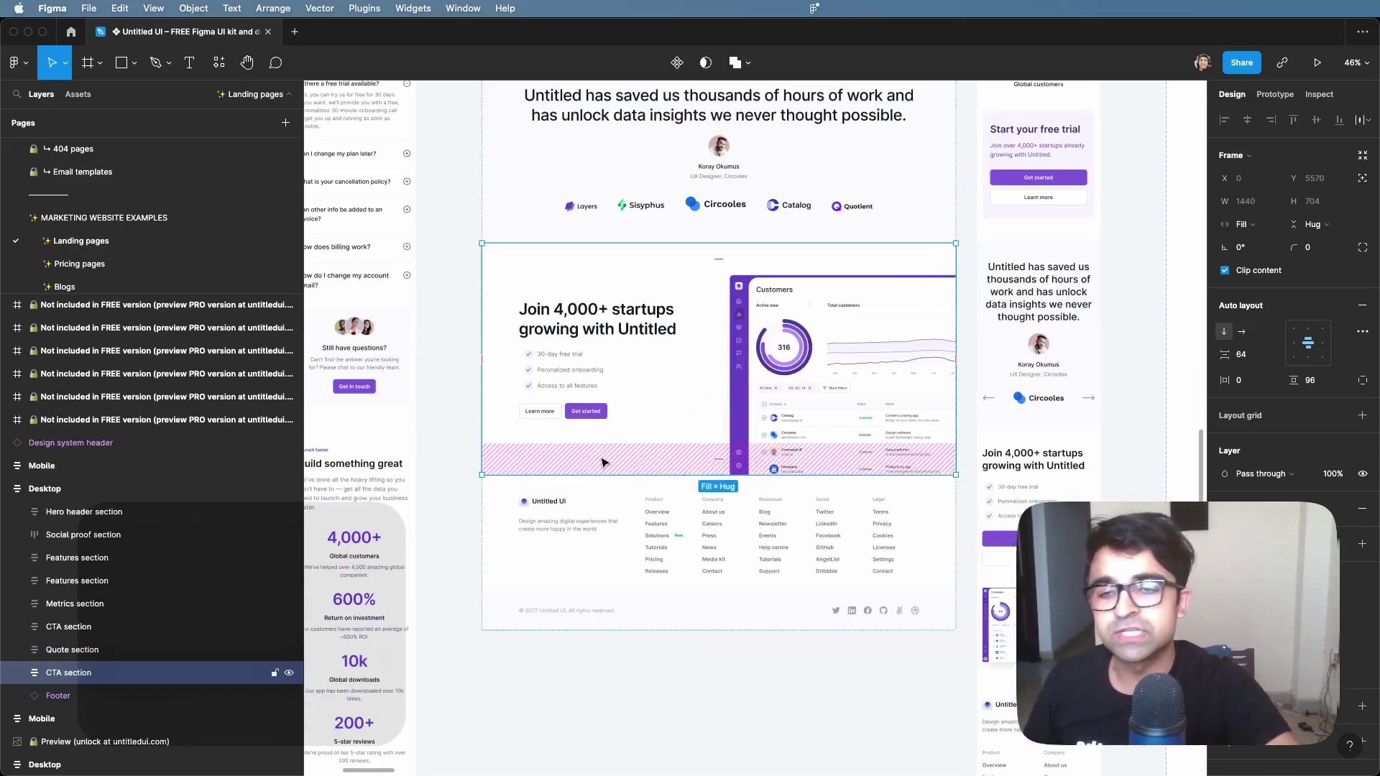
{"action": "scroll", "coordinate": [688, 395], "scroll_direction": "up", "scroll_amount": 15}
{"action": "scroll", "coordinate": [602, 461], "scroll_direction": "up", "scroll_amount": 6}
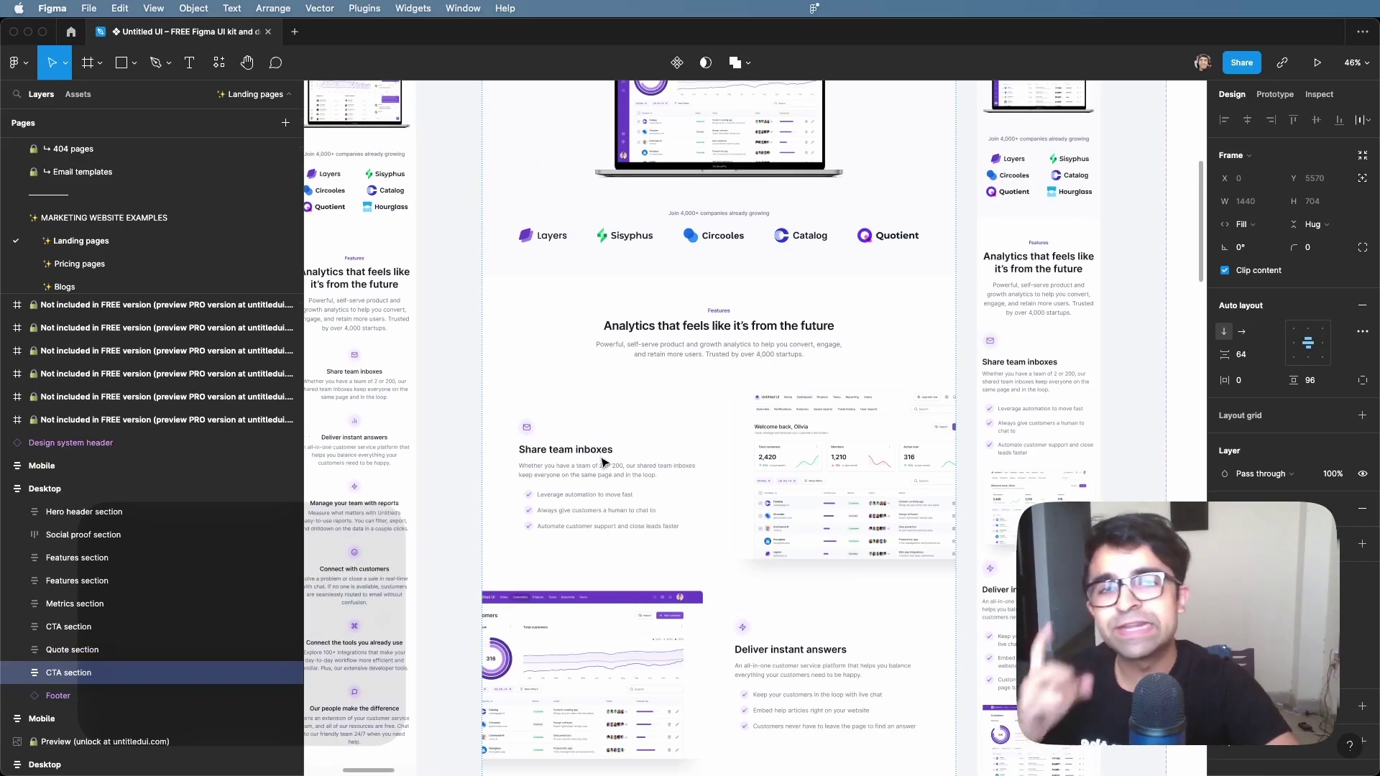
{"action": "scroll", "coordinate": [602, 462], "scroll_direction": "up", "scroll_amount": 6}
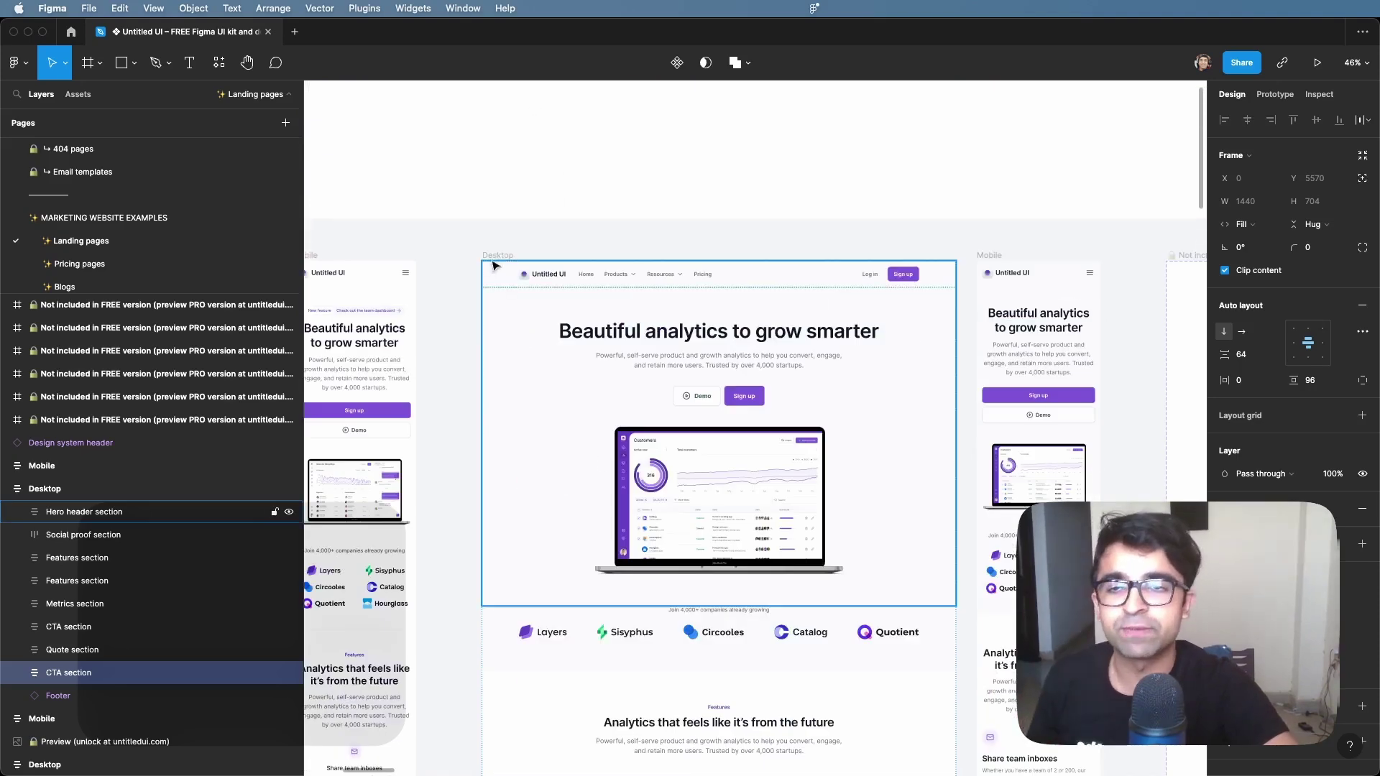
{"action": "key", "text": "Escape"}
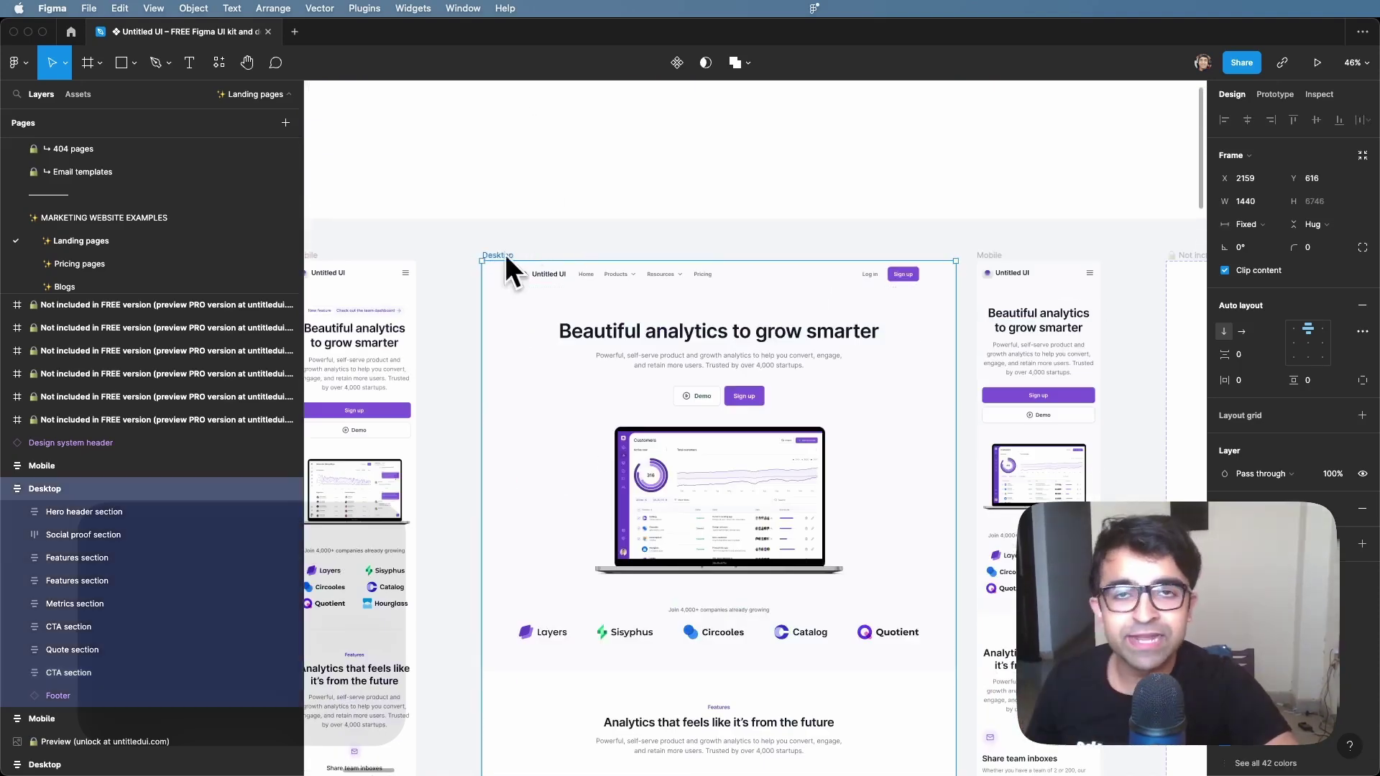
Step: Search plugins for 'frame' and run Figma to HTML with Framer on the Desktop frame
{"action": "left_click", "coordinate": [217, 65]}
{"action": "left_click", "coordinate": [291, 96]}
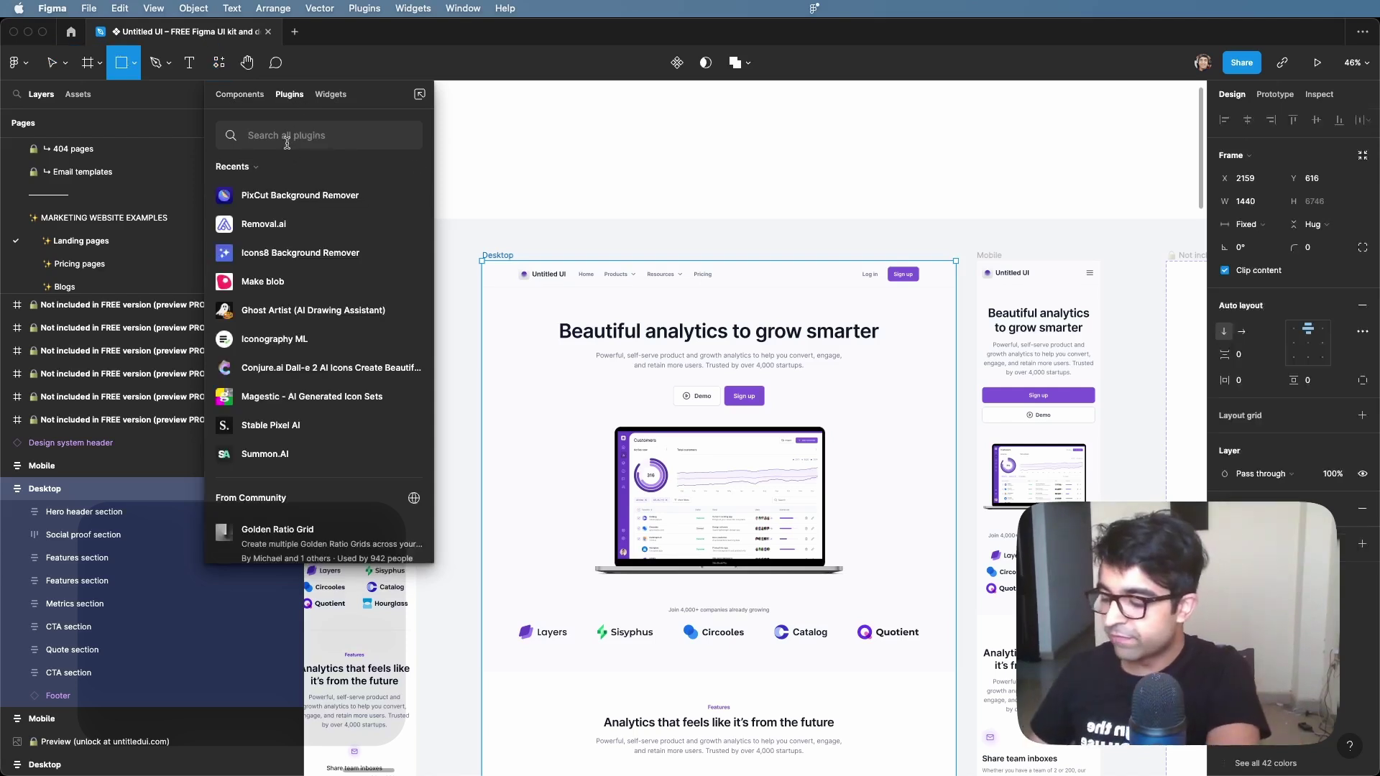
{"action": "left_click", "coordinate": [287, 137]}
{"action": "type", "text": "frame"}
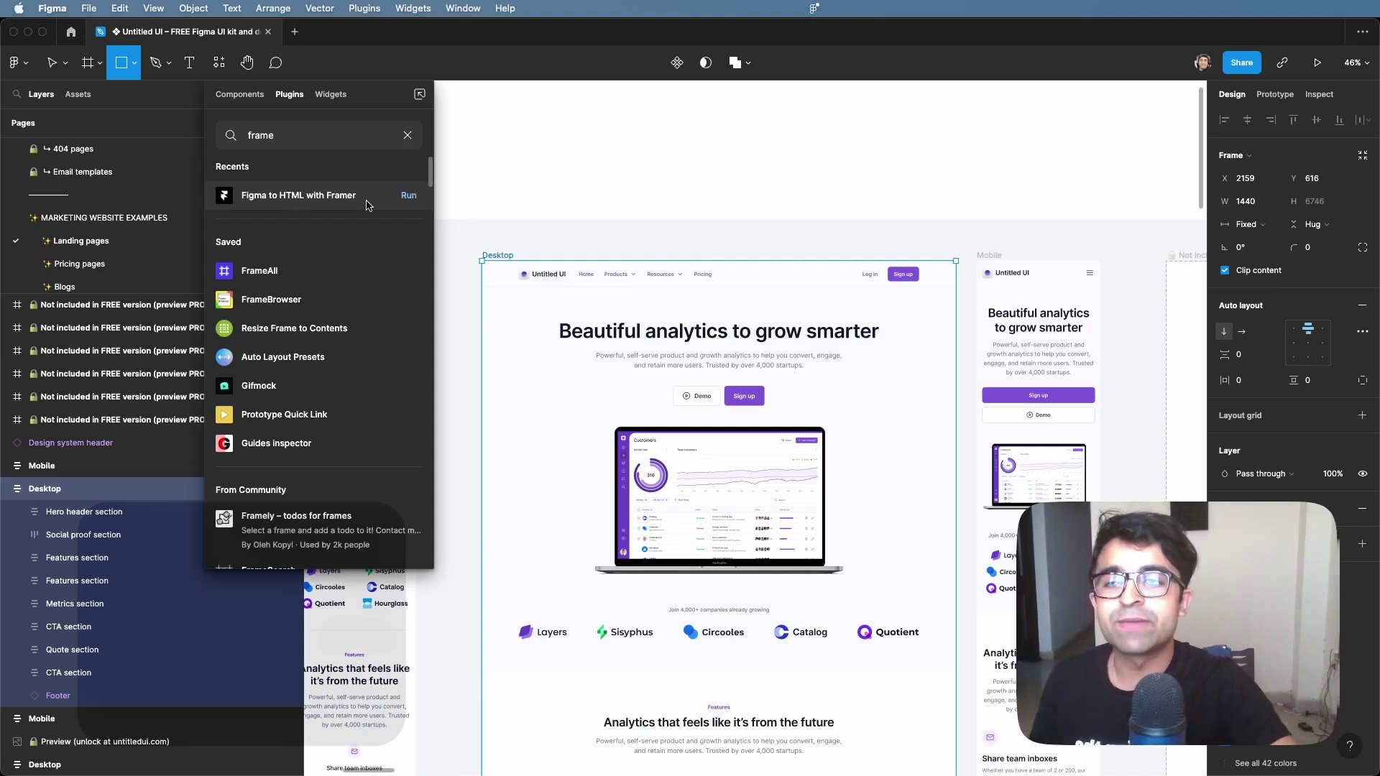
{"action": "left_click", "coordinate": [407, 197]}
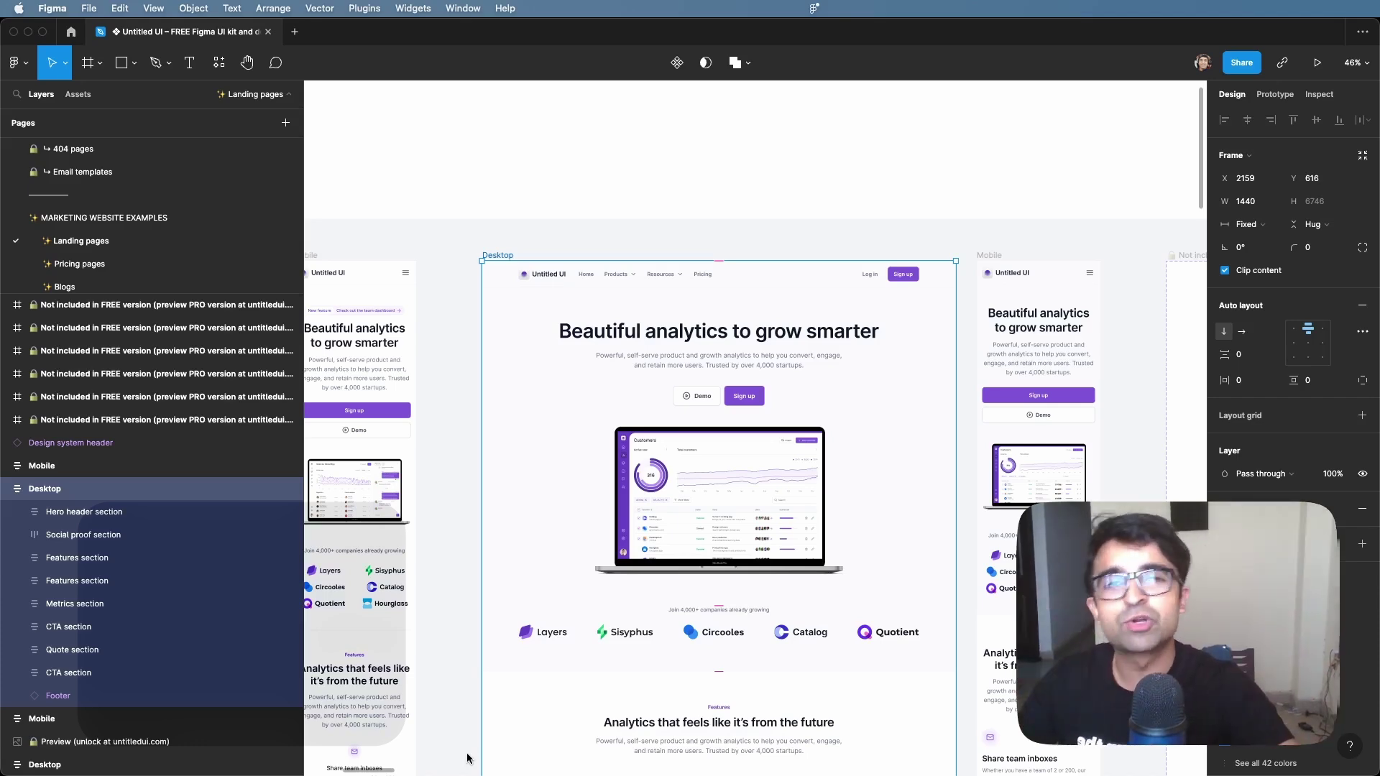
Step: Go to the framer.com homepage in a new Chrome tab
{"action": "key", "text": "super+Tab"}
{"action": "left_click", "coordinate": [283, 61]}
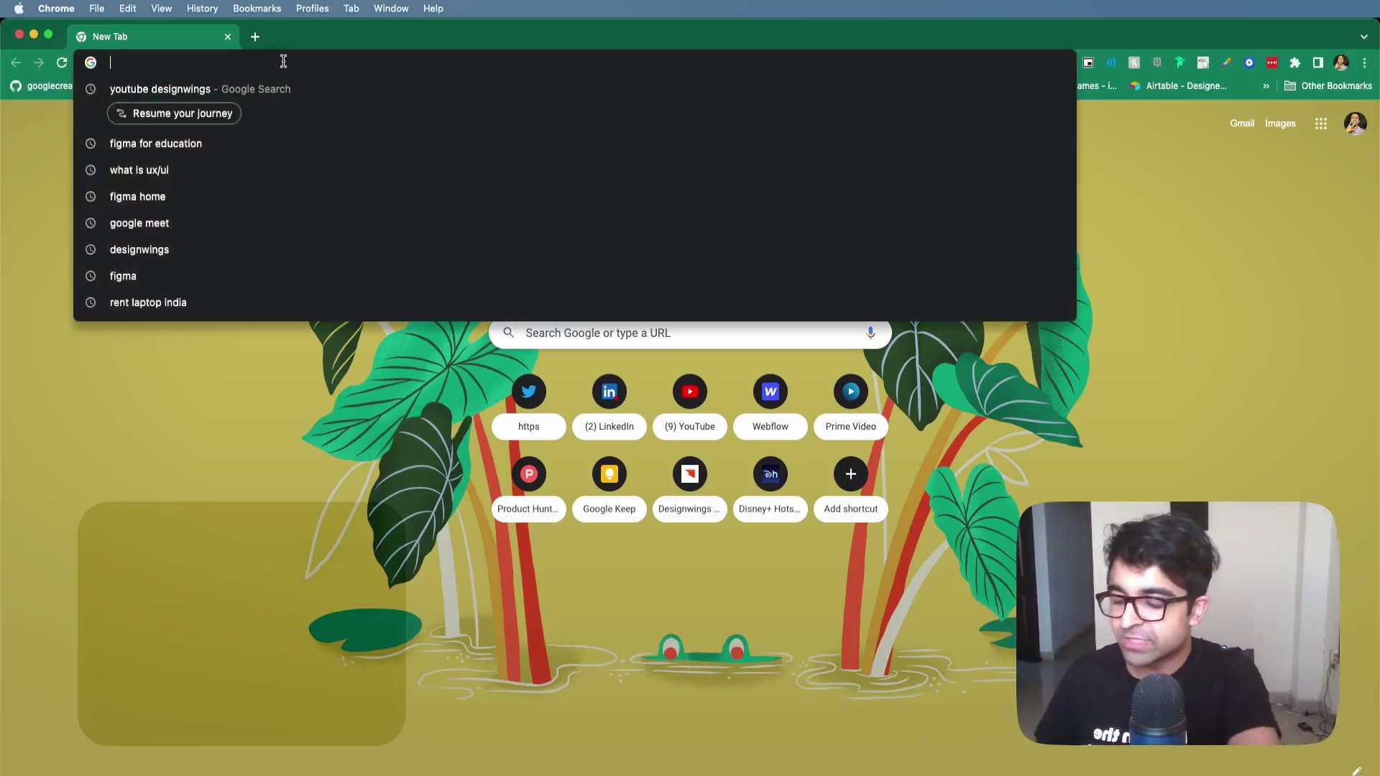
{"action": "type", "text": "framer.com"}
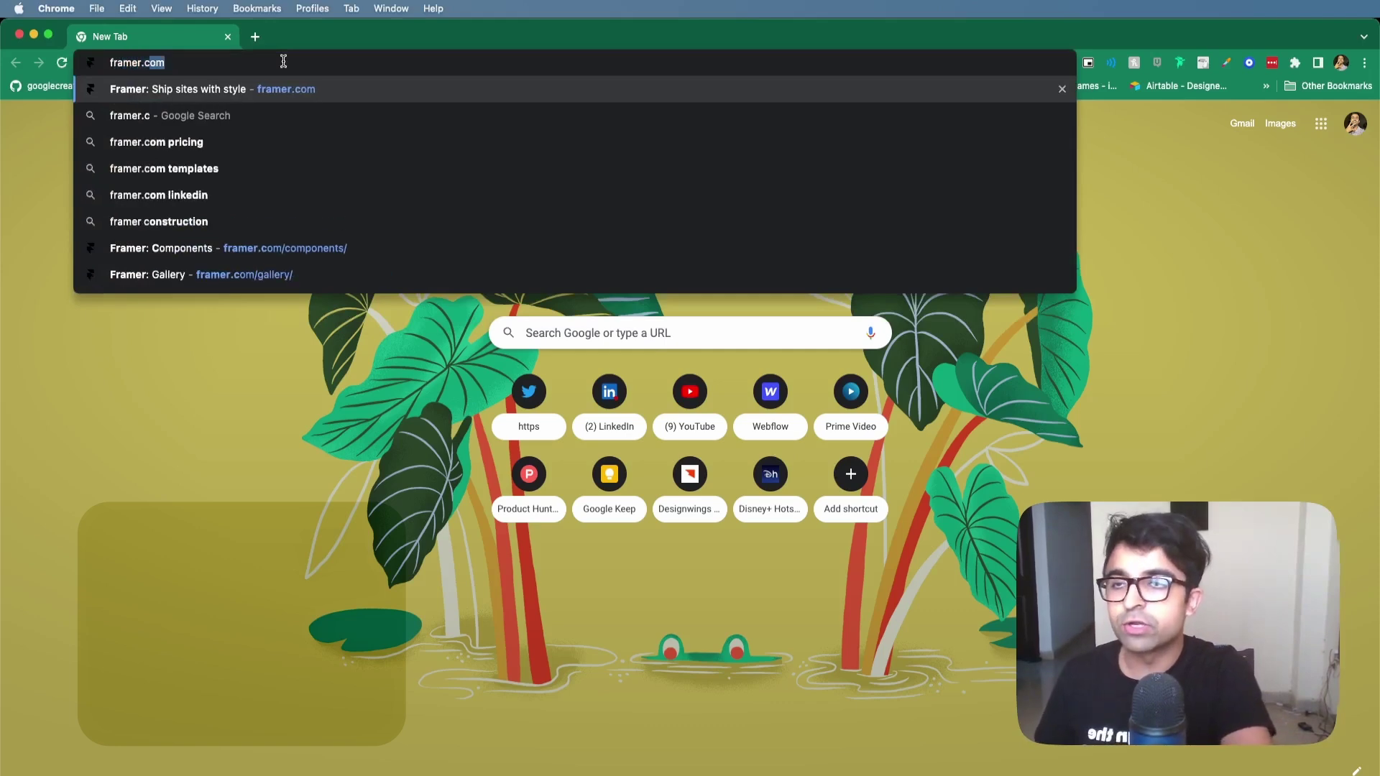
{"action": "key", "text": "Return"}
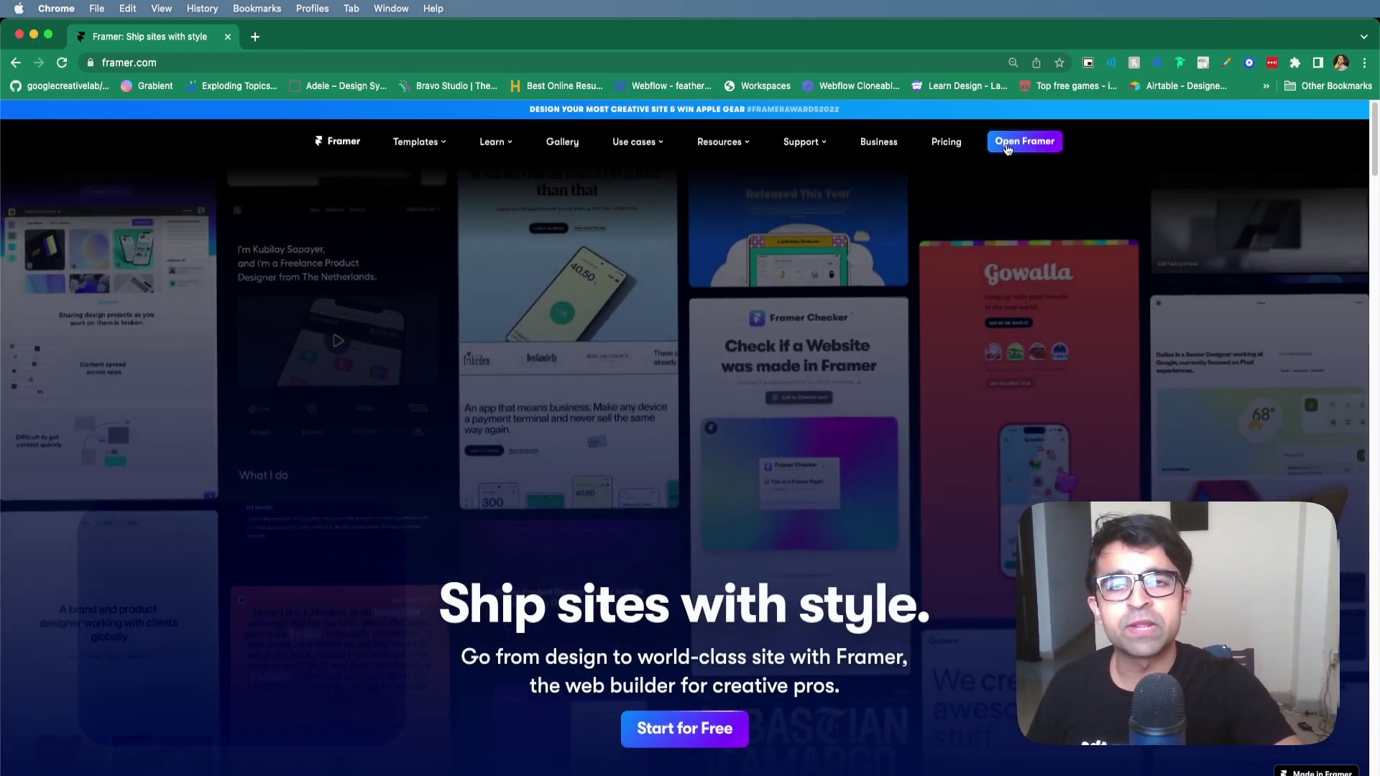
Step: Create a new Blank Site project in the Youtube! team from the Framer dashboard
{"action": "left_click", "coordinate": [1009, 149]}
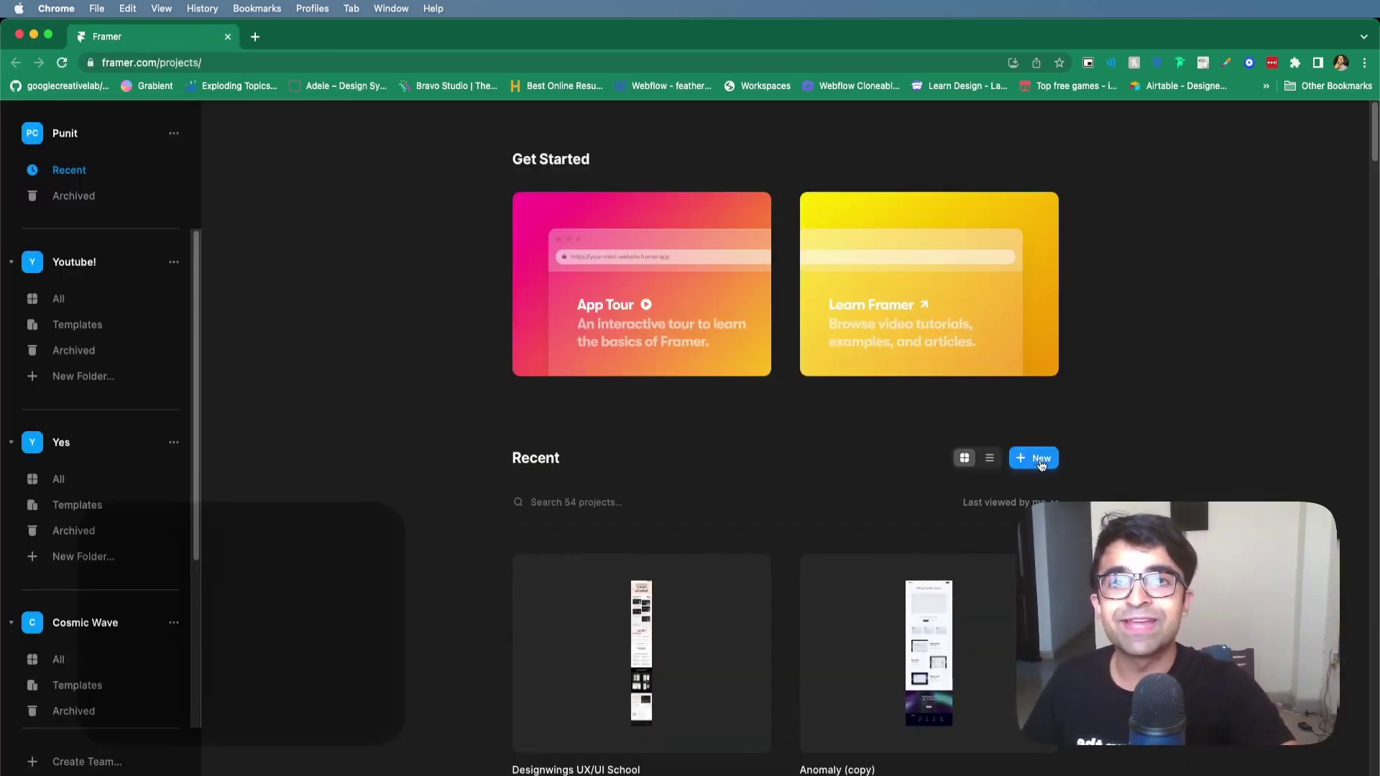
{"action": "left_click", "coordinate": [1040, 460]}
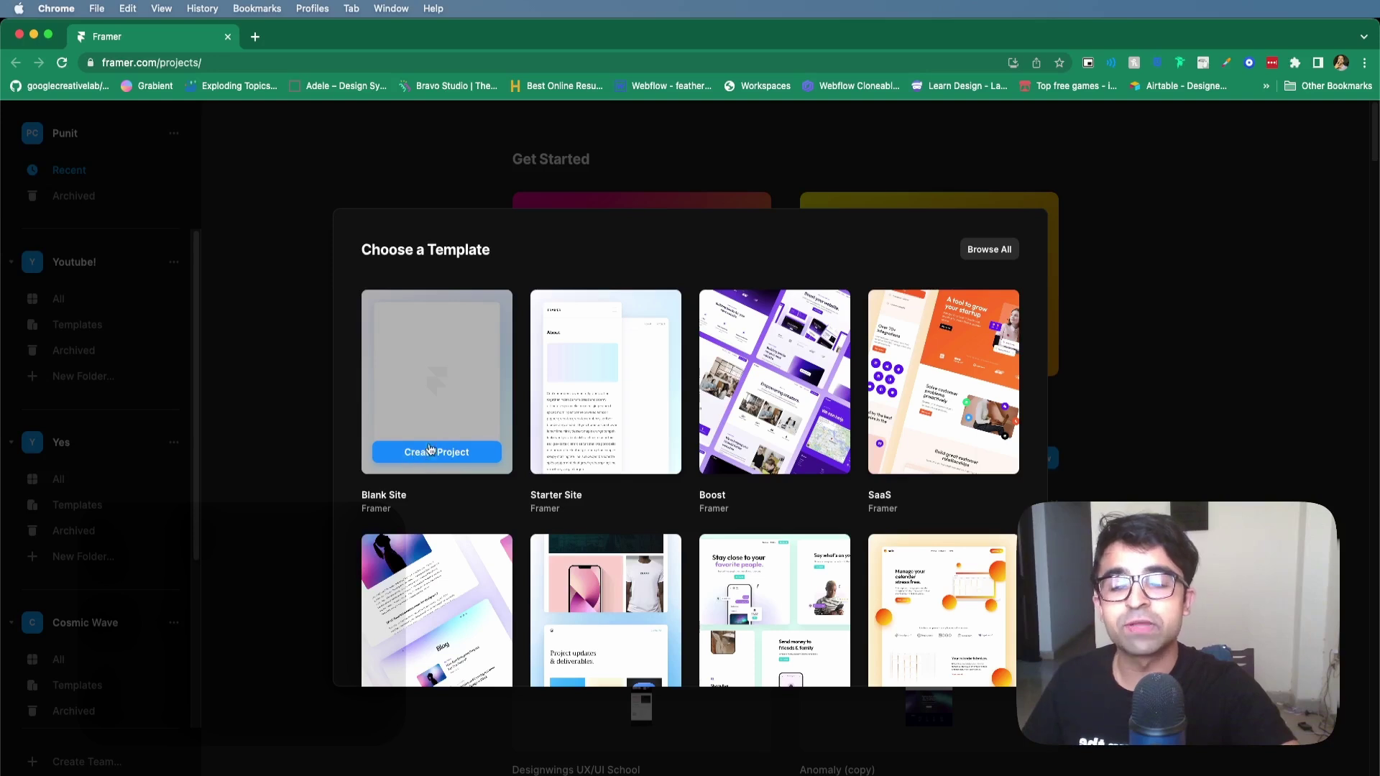
{"action": "left_click", "coordinate": [423, 461]}
{"action": "left_click", "coordinate": [482, 489]}
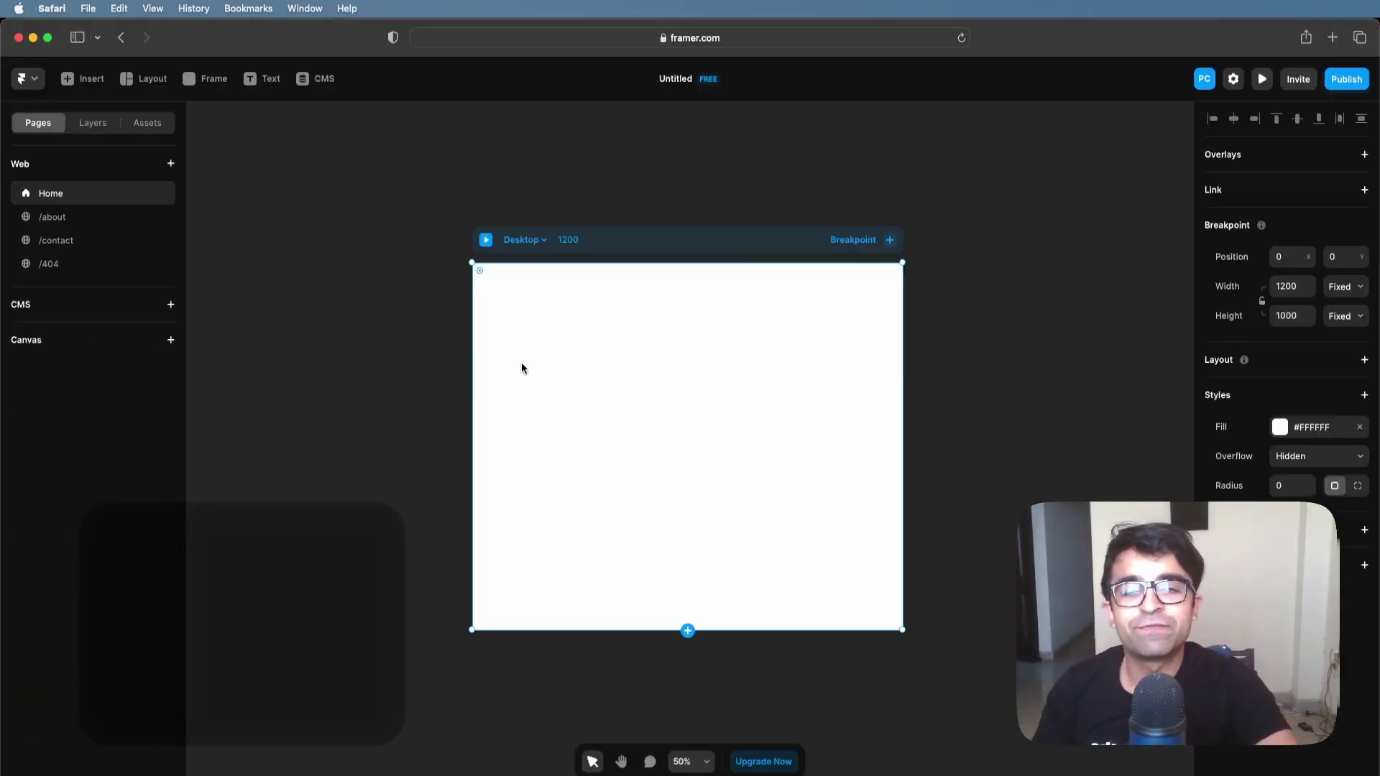
Step: Paste the copied Figma landing page into Framer's Desktop frame
{"action": "right_click", "coordinate": [522, 365]}
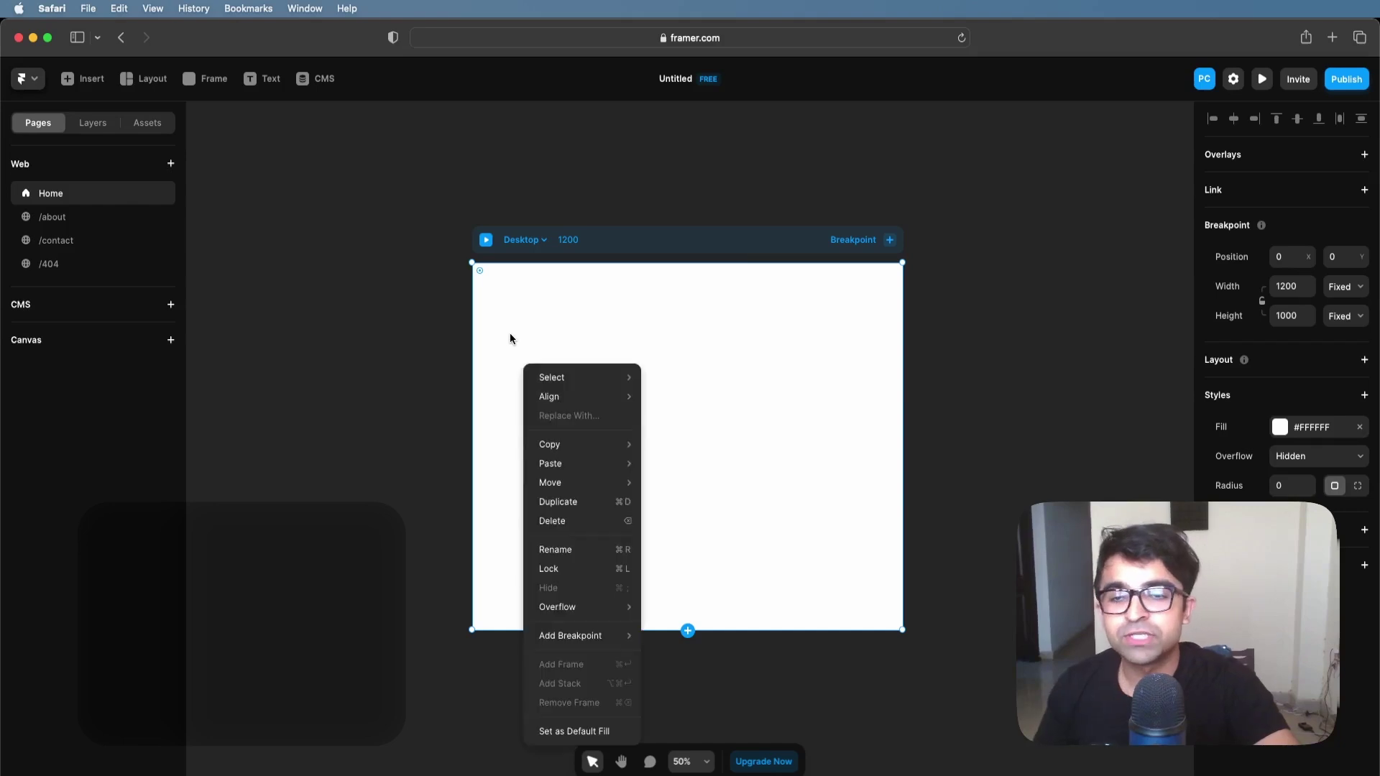
{"action": "mouse_move", "coordinate": [589, 463]}
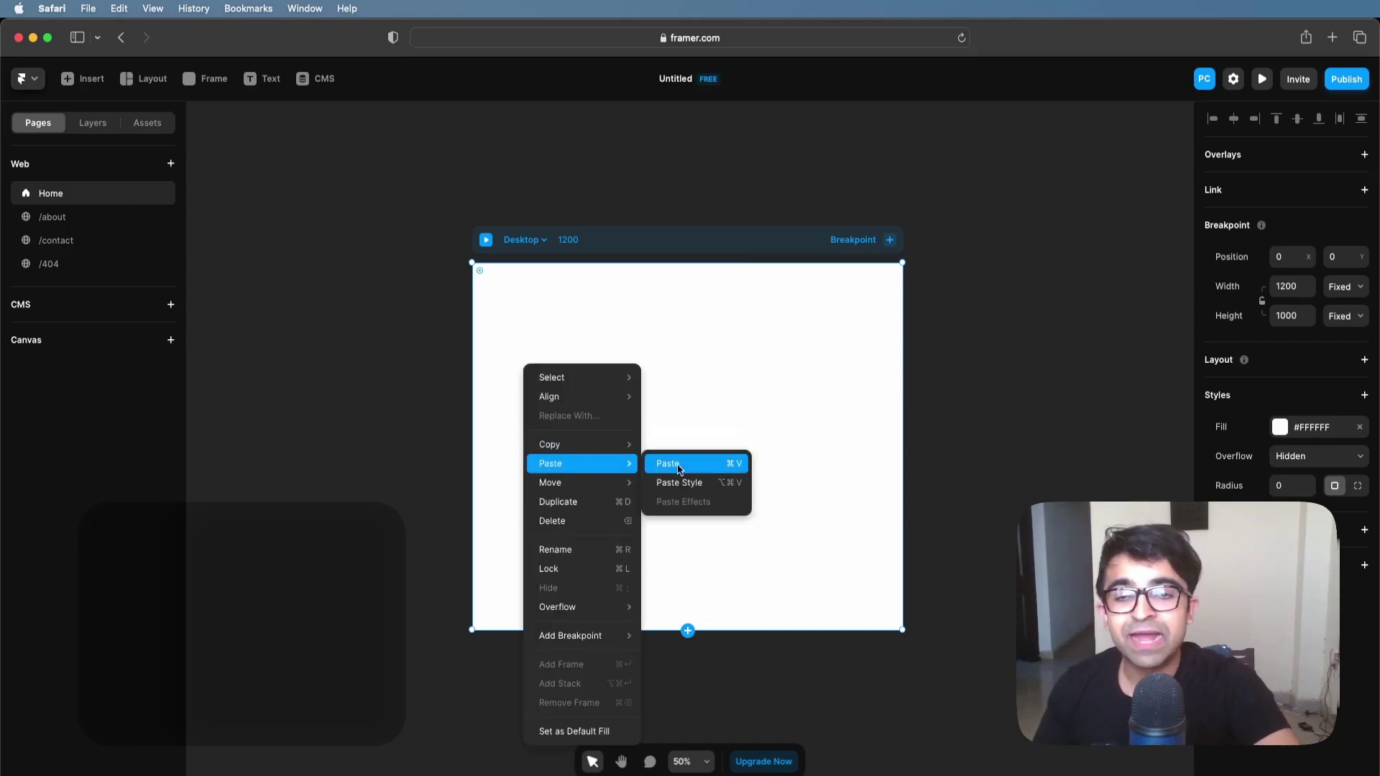
{"action": "left_click", "coordinate": [685, 467]}
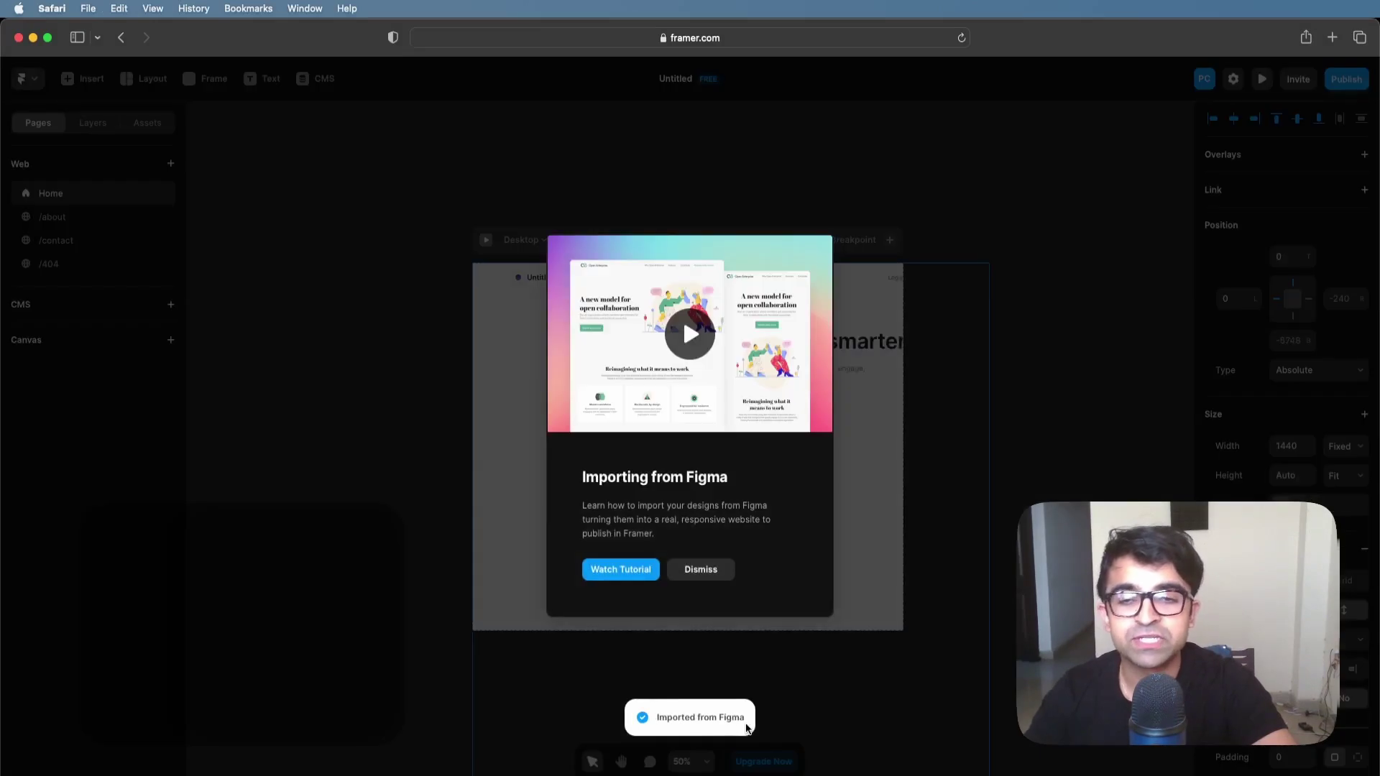
{"action": "left_click", "coordinate": [702, 567]}
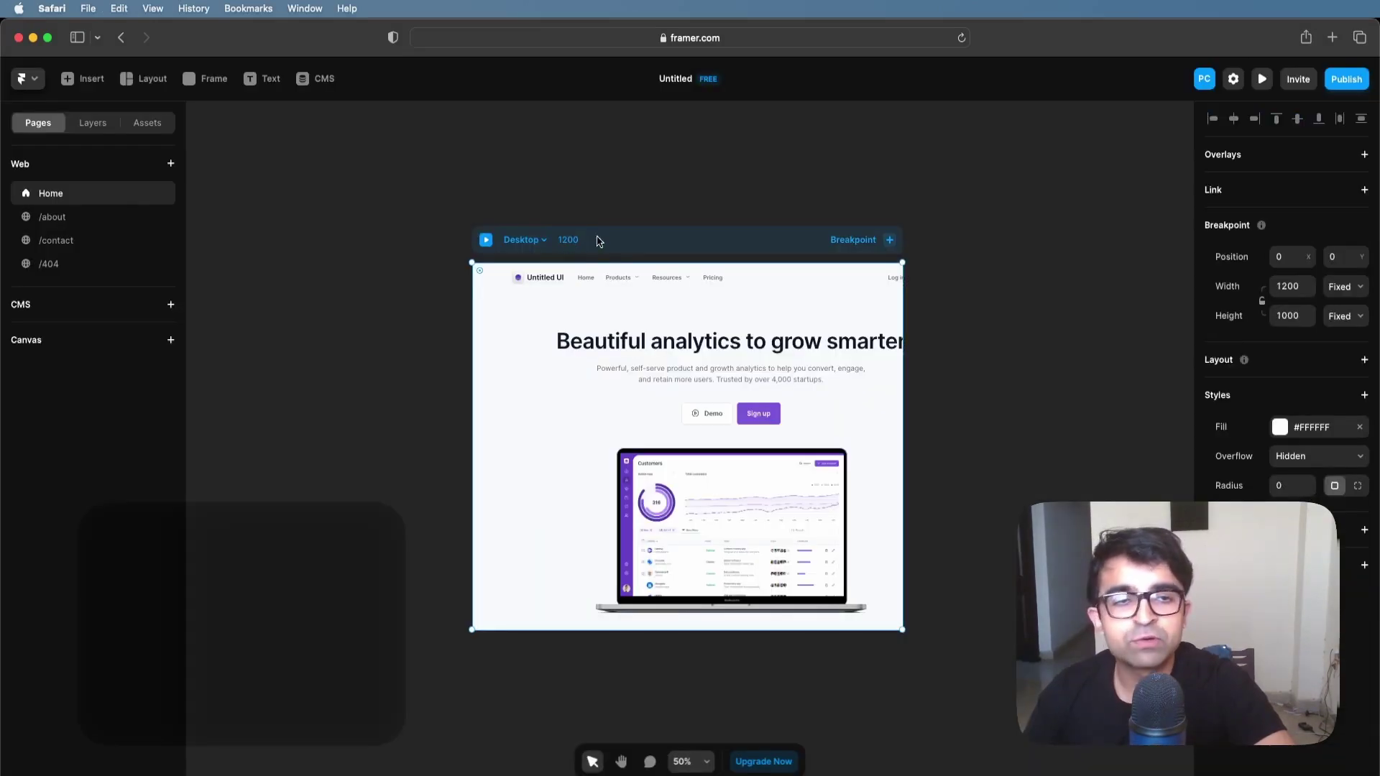
Step: Set the Desktop frame width to 1440, undoing a trial height change
{"action": "left_click", "coordinate": [1281, 287]}
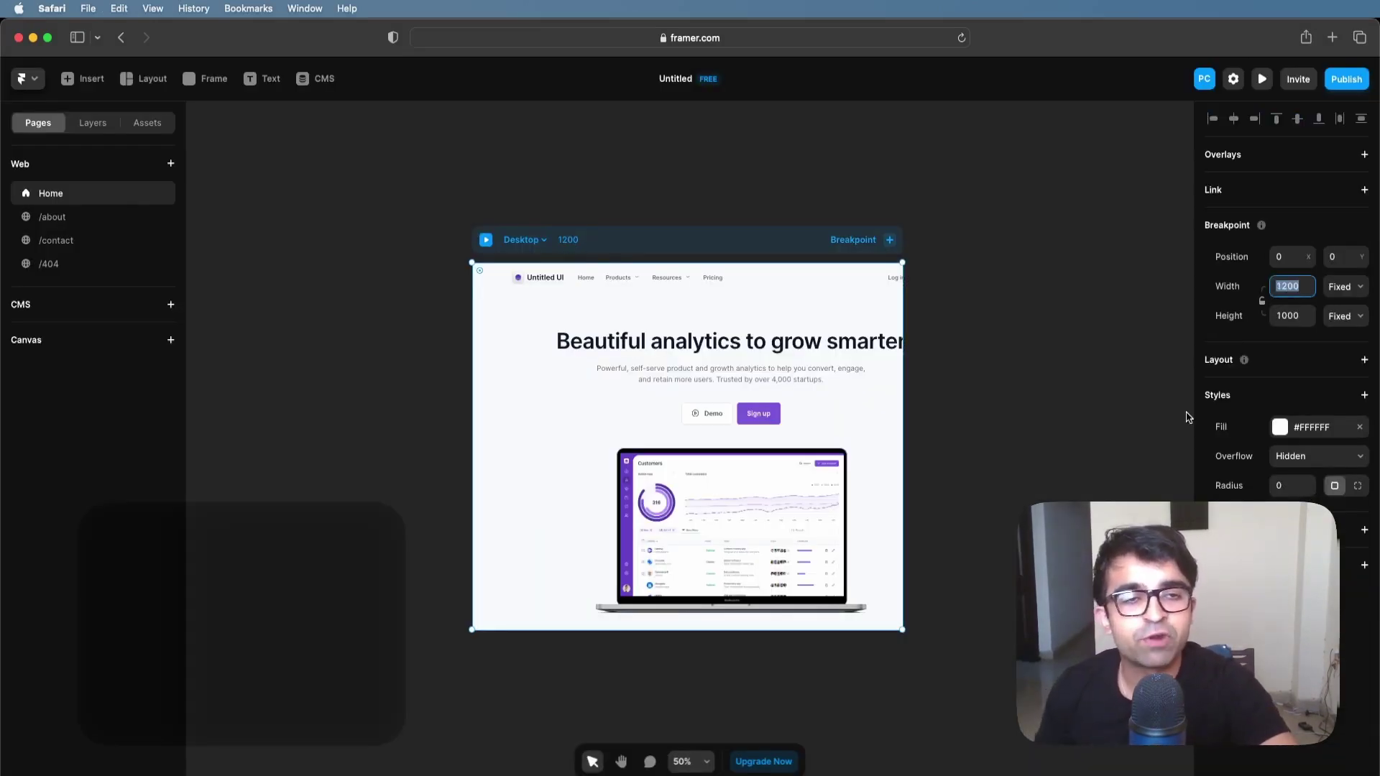
{"action": "type", "text": "1440"}
{"action": "key", "text": "Return"}
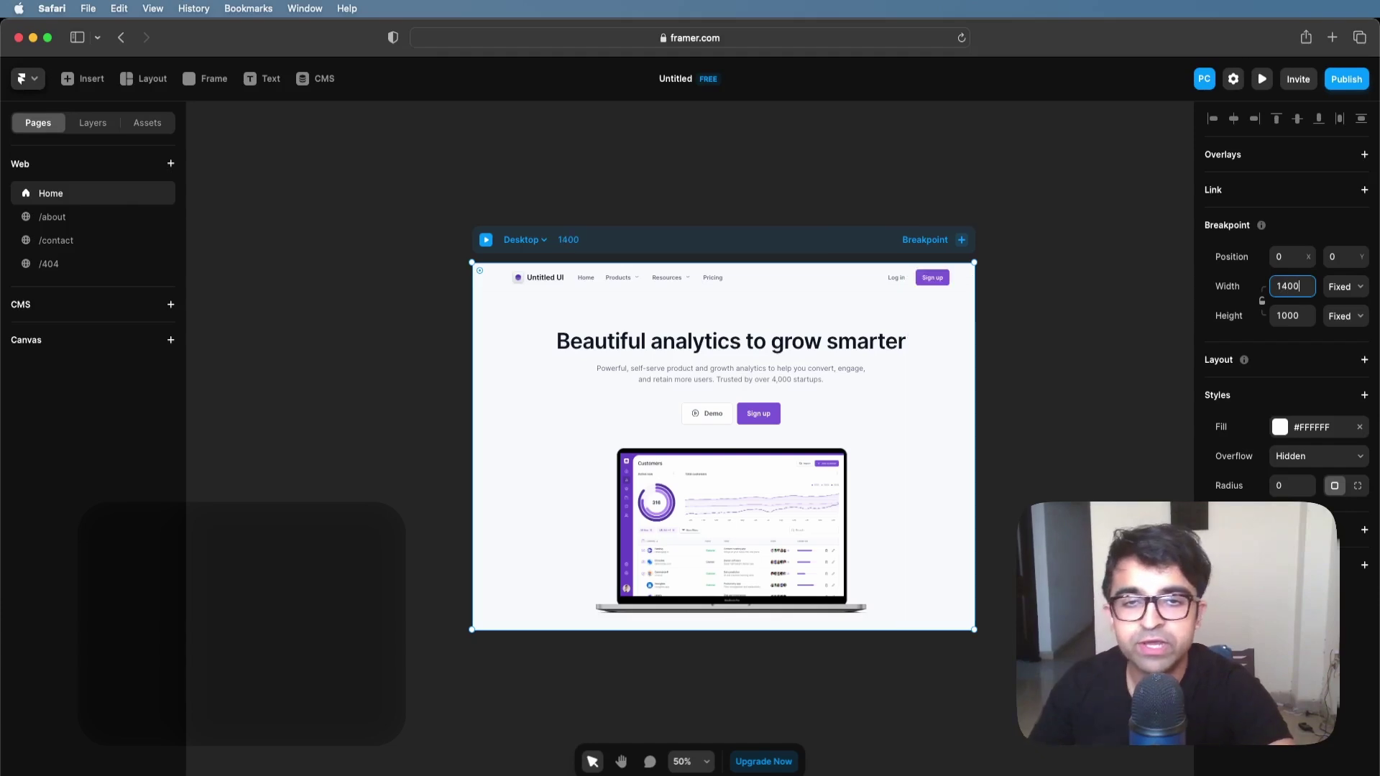
{"action": "scroll", "coordinate": [670, 558], "scroll_direction": "down", "scroll_amount": 5}
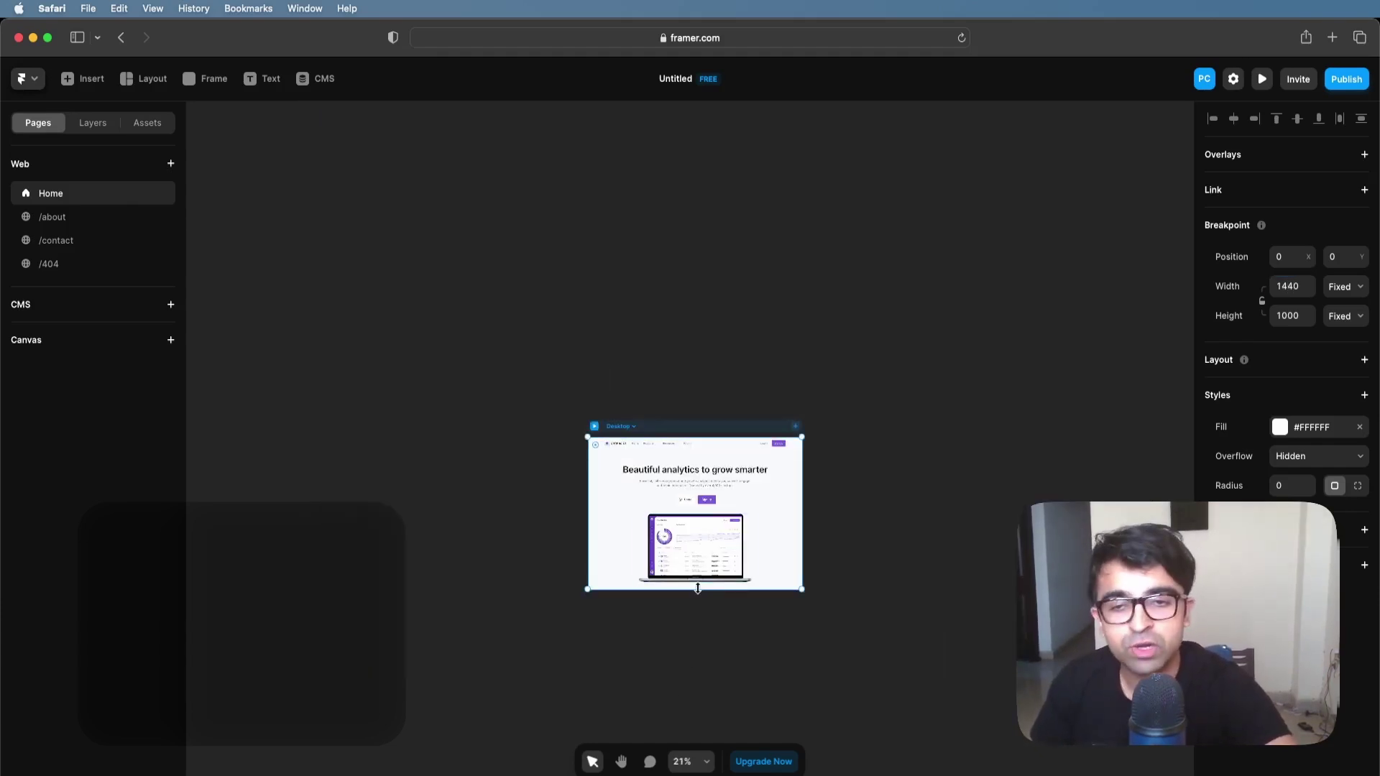
{"action": "left_click_drag", "start_coordinate": [697, 587], "coordinate": [700, 773]}
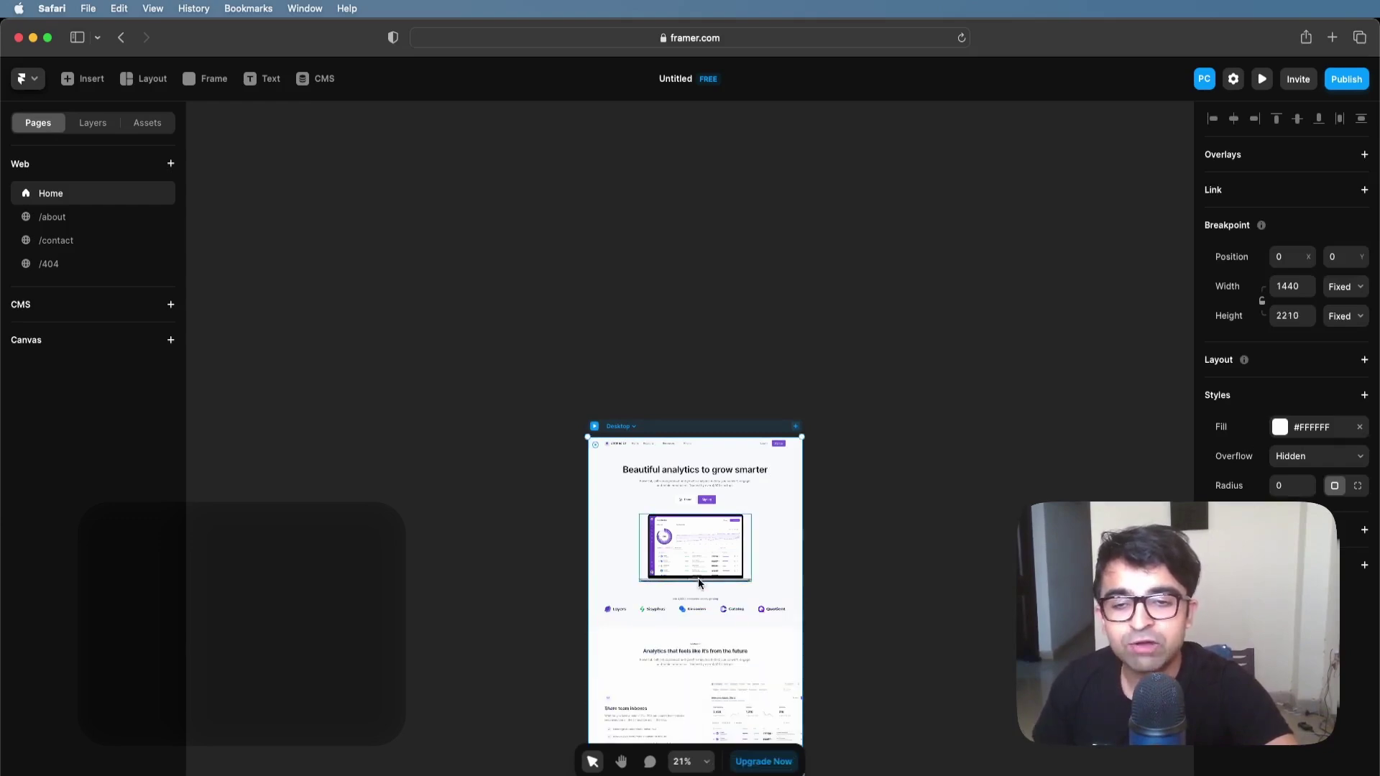
{"action": "scroll", "coordinate": [721, 390], "scroll_direction": "down", "scroll_amount": 5}
{"action": "key", "text": "super+z"}
{"action": "scroll", "coordinate": [832, 320], "scroll_direction": "up", "scroll_amount": 3}
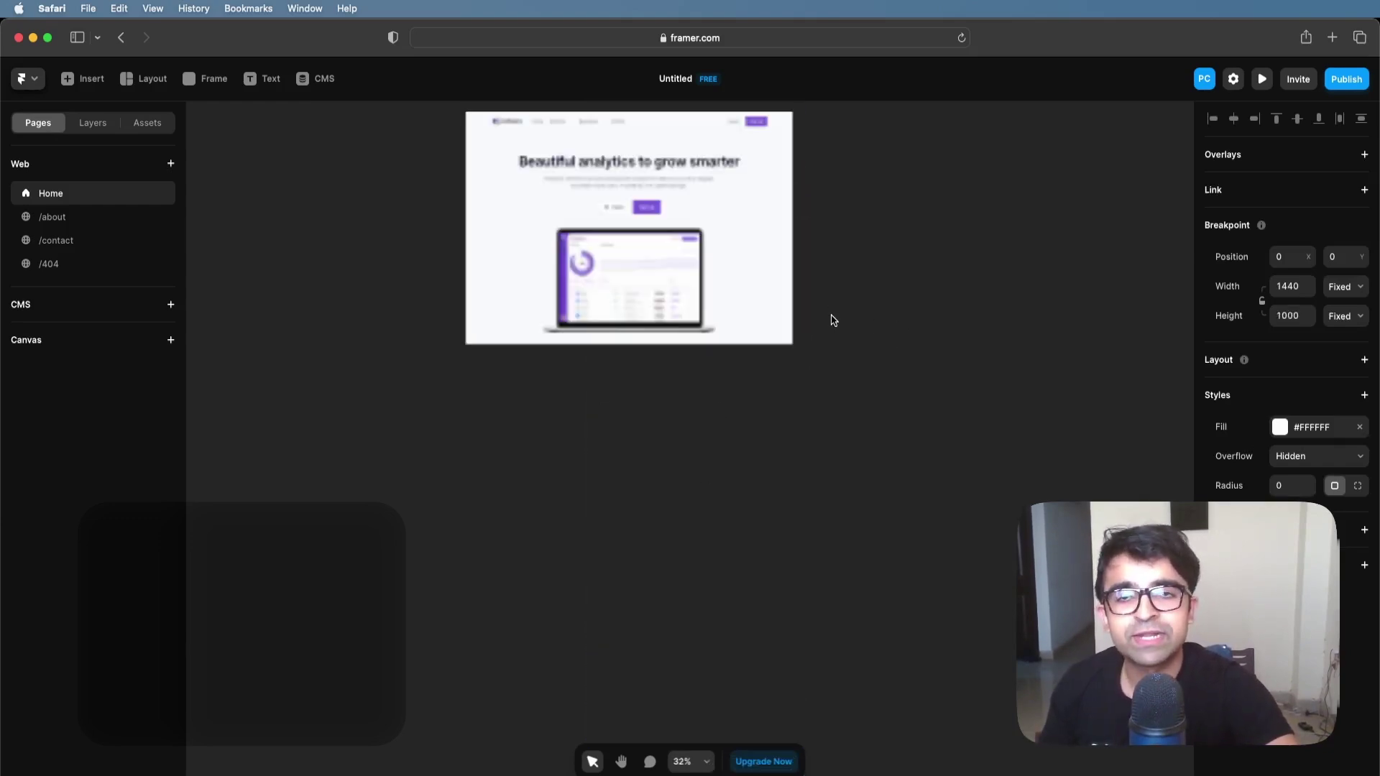
{"action": "scroll", "coordinate": [638, 421], "scroll_direction": "up", "scroll_amount": 3}
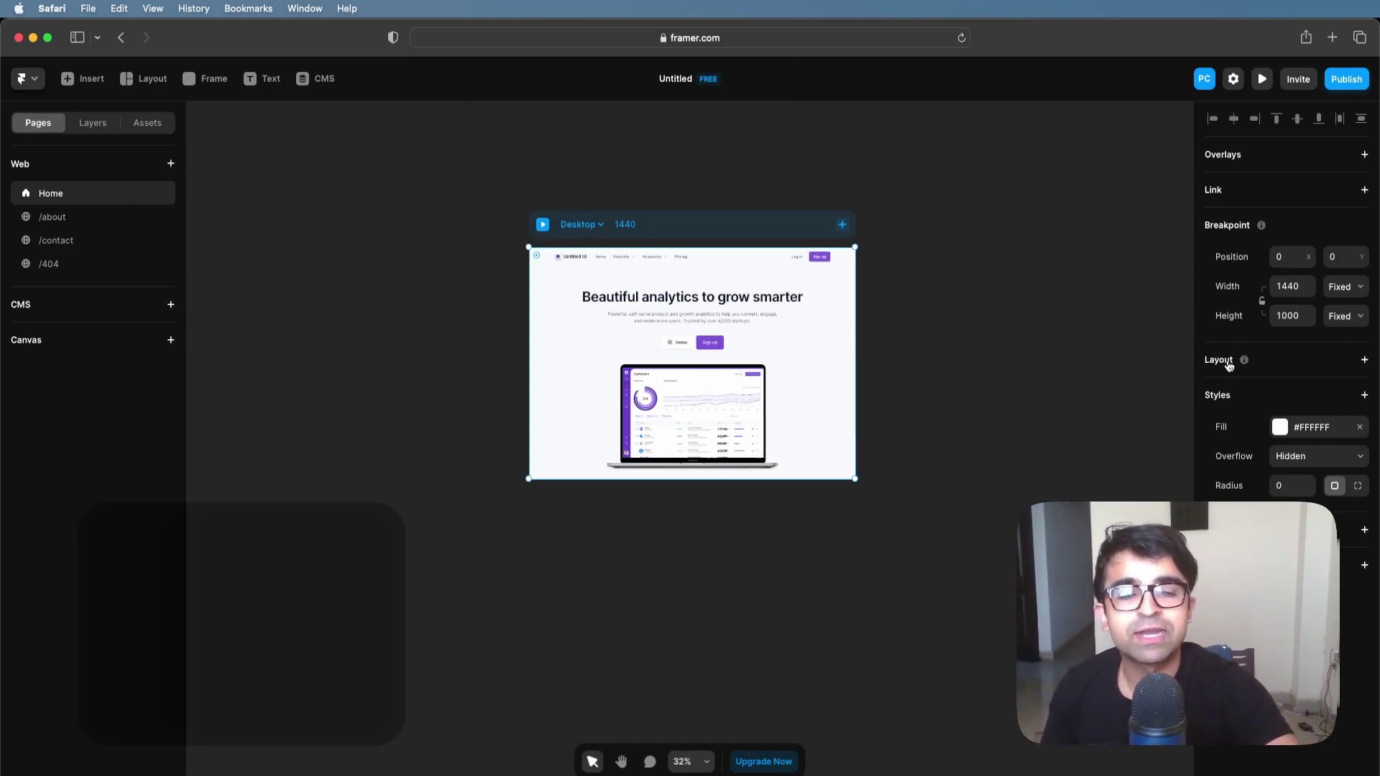
Step: Add a stack layout and set the Desktop frame height to Fit Content, checking down to the footer
{"action": "left_click", "coordinate": [1229, 365]}
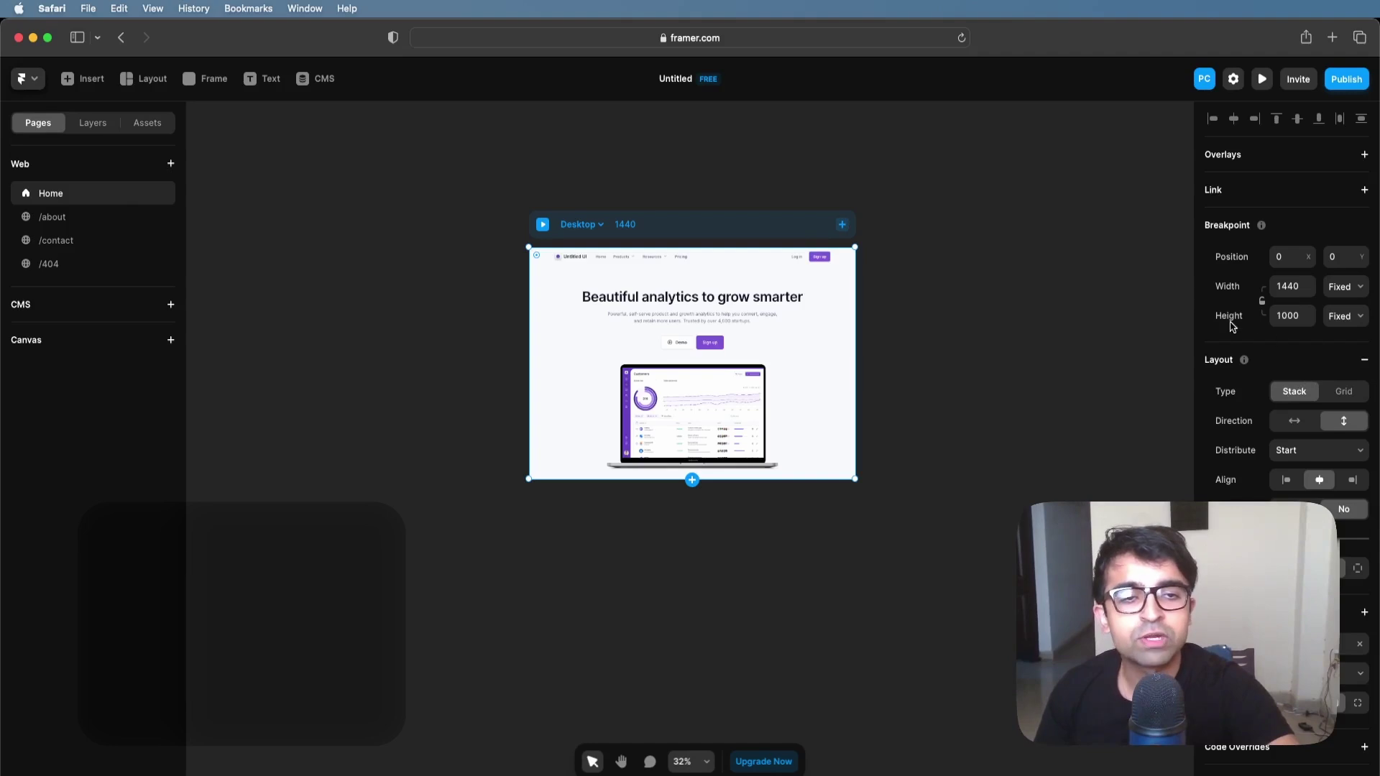
{"action": "left_click", "coordinate": [1335, 317]}
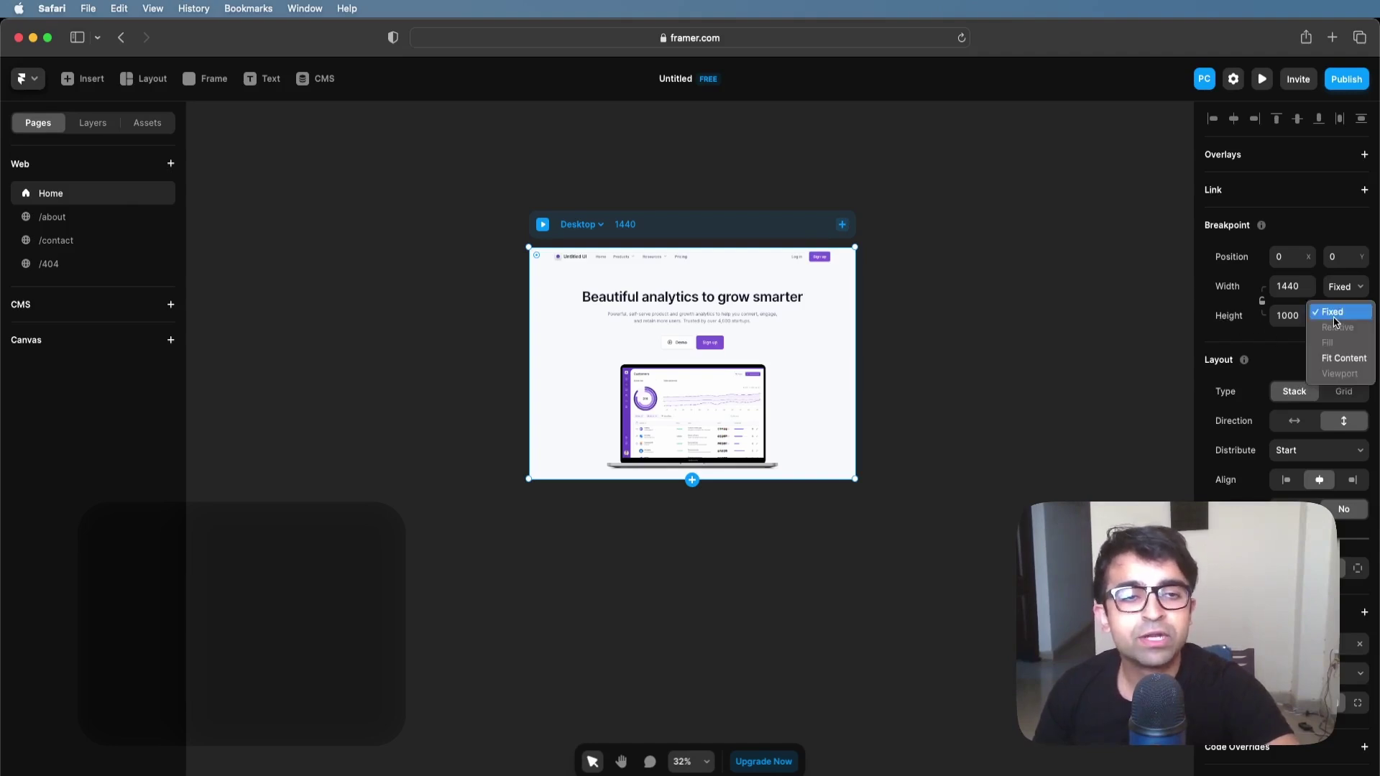
{"action": "left_click", "coordinate": [1343, 358]}
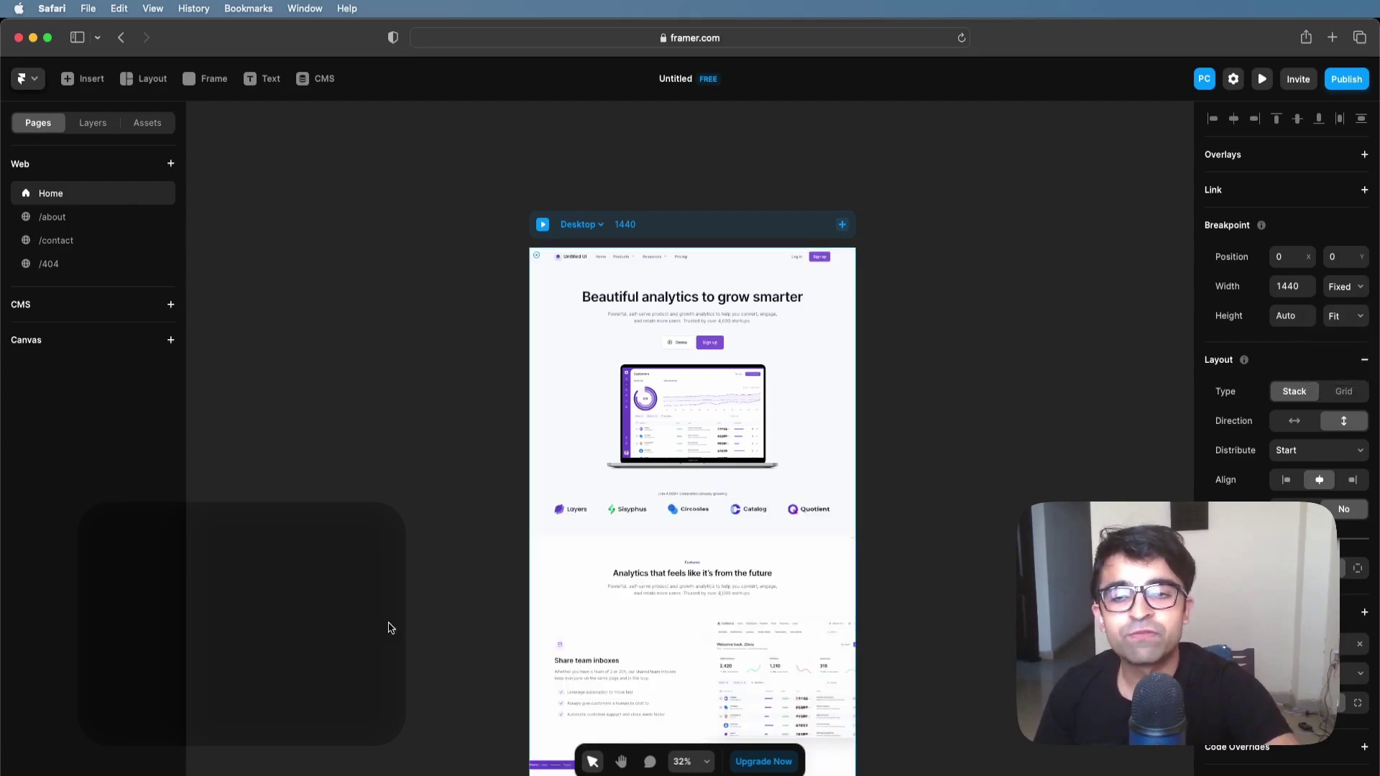
{"action": "scroll", "coordinate": [824, 630], "scroll_direction": "down", "scroll_amount": 10}
{"action": "scroll", "coordinate": [822, 627], "scroll_direction": "down", "scroll_amount": 8}
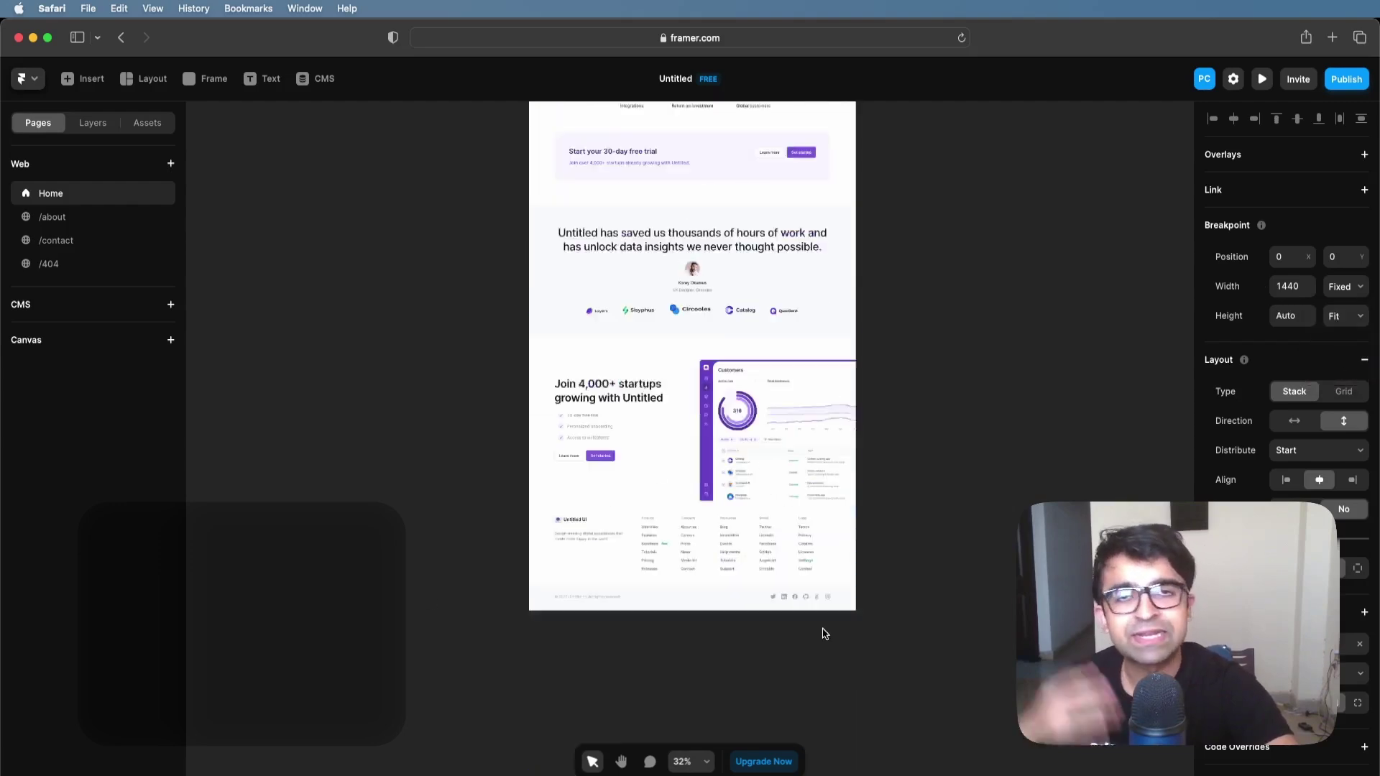
{"action": "scroll", "coordinate": [817, 623], "scroll_direction": "up", "scroll_amount": 7}
{"action": "scroll", "coordinate": [815, 622], "scroll_direction": "up", "scroll_amount": 10}
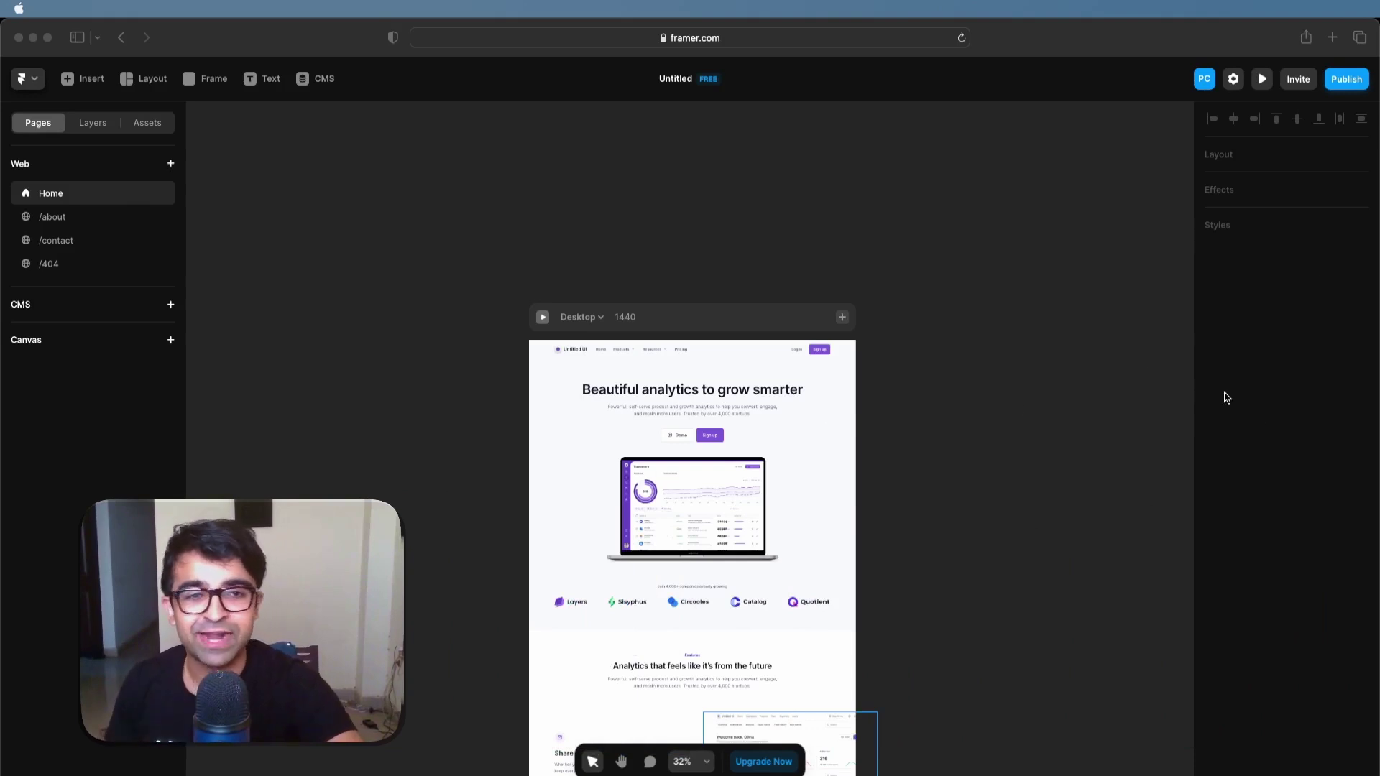
Step: Select the hero heading, subtitle and Demo/Sign up buttons together and show the Layers list
{"action": "left_click", "coordinate": [707, 490]}
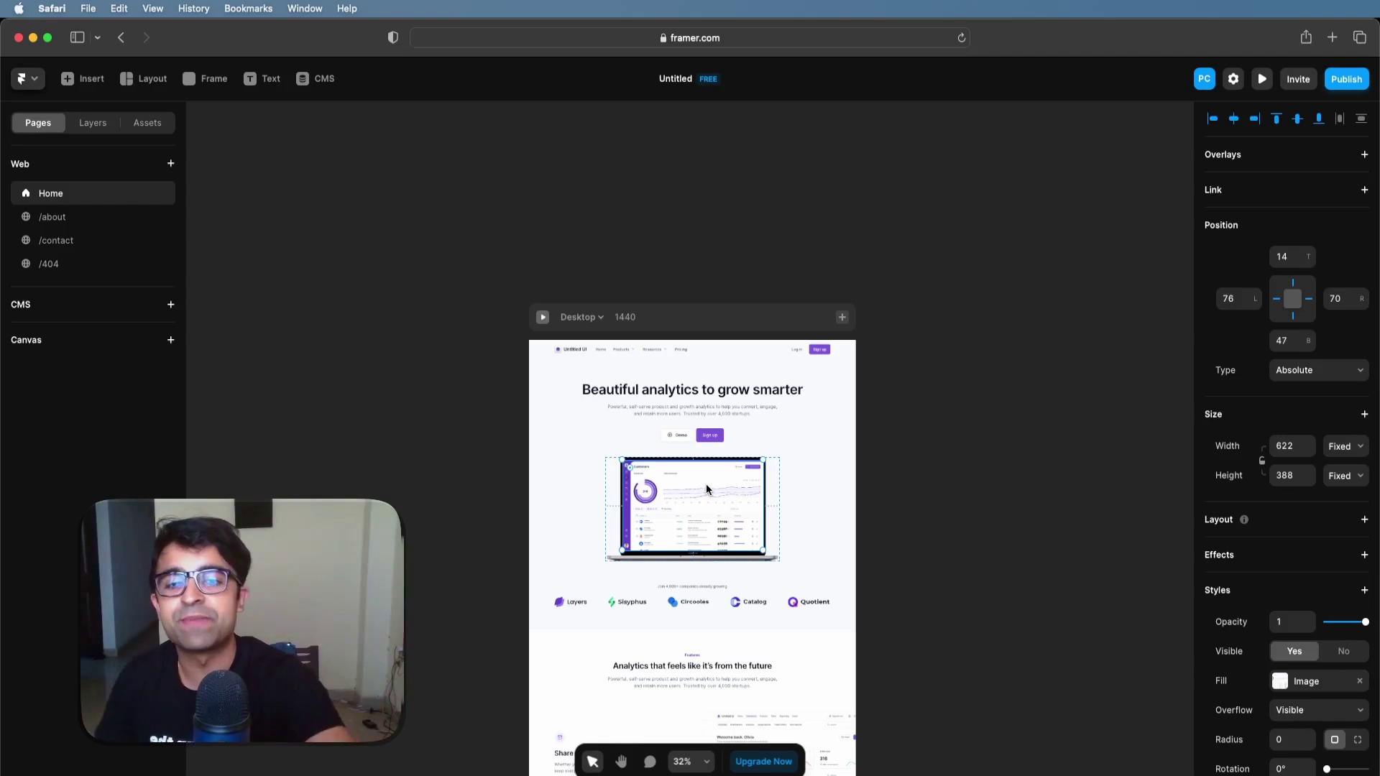
{"action": "scroll", "coordinate": [708, 467], "scroll_direction": "down", "scroll_amount": 3}
{"action": "scroll", "coordinate": [706, 467], "scroll_direction": "up", "scroll_amount": 6}
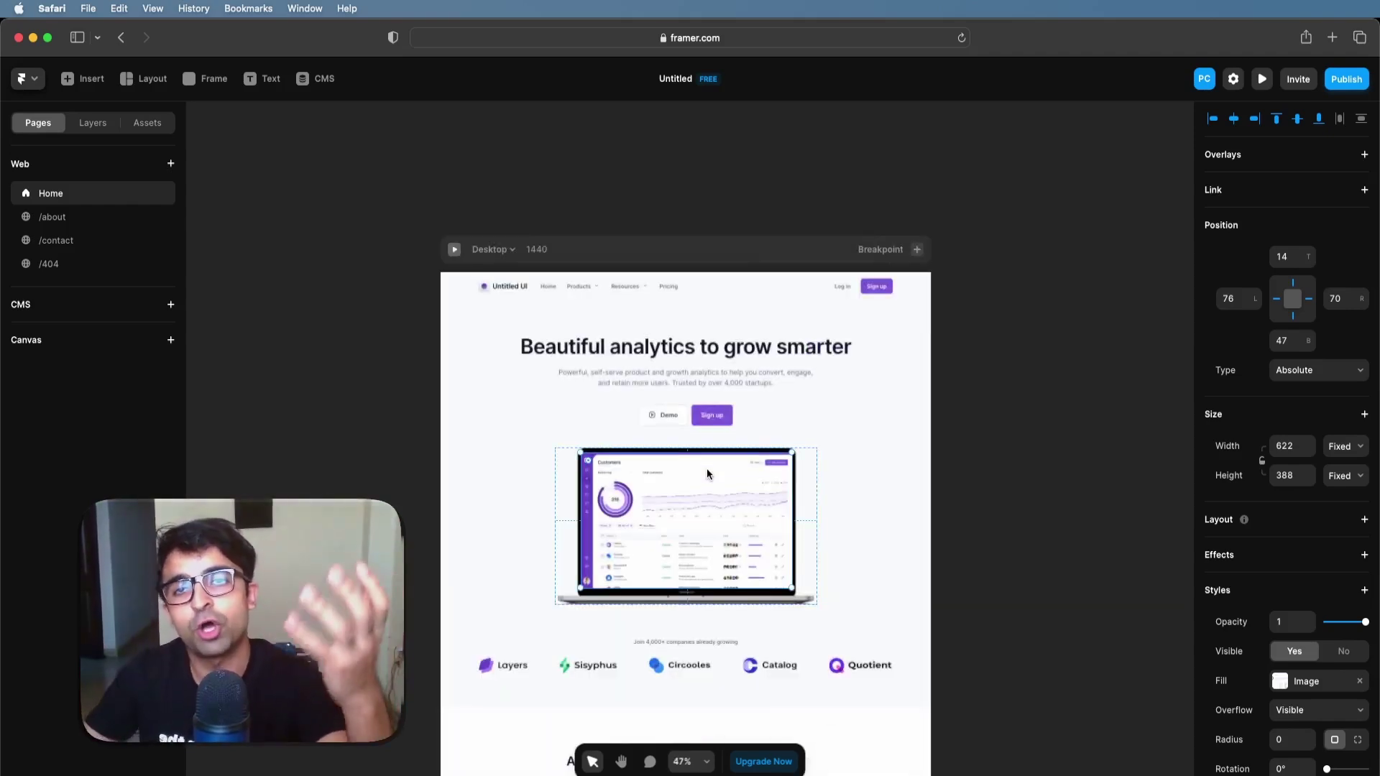
{"action": "left_click", "coordinate": [554, 360]}
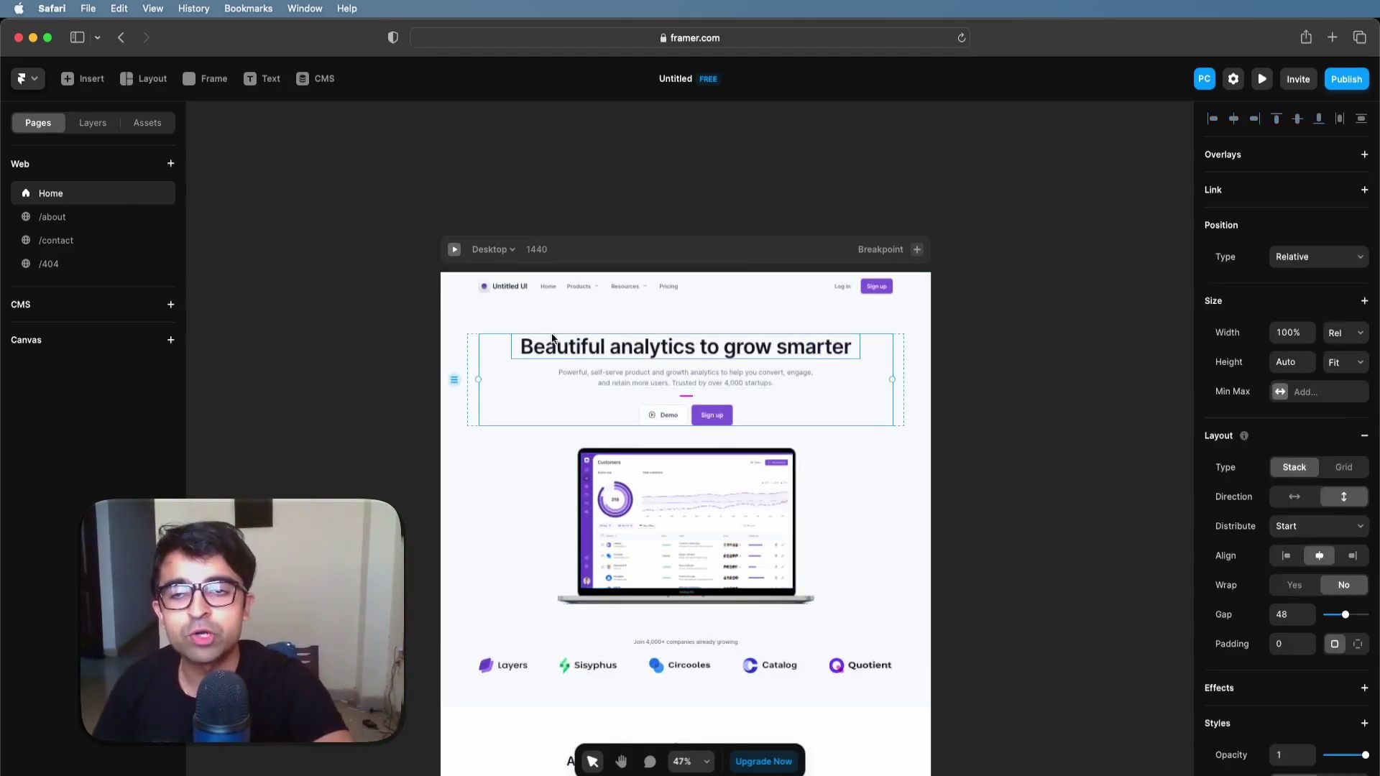
{"action": "left_click", "coordinate": [696, 345]}
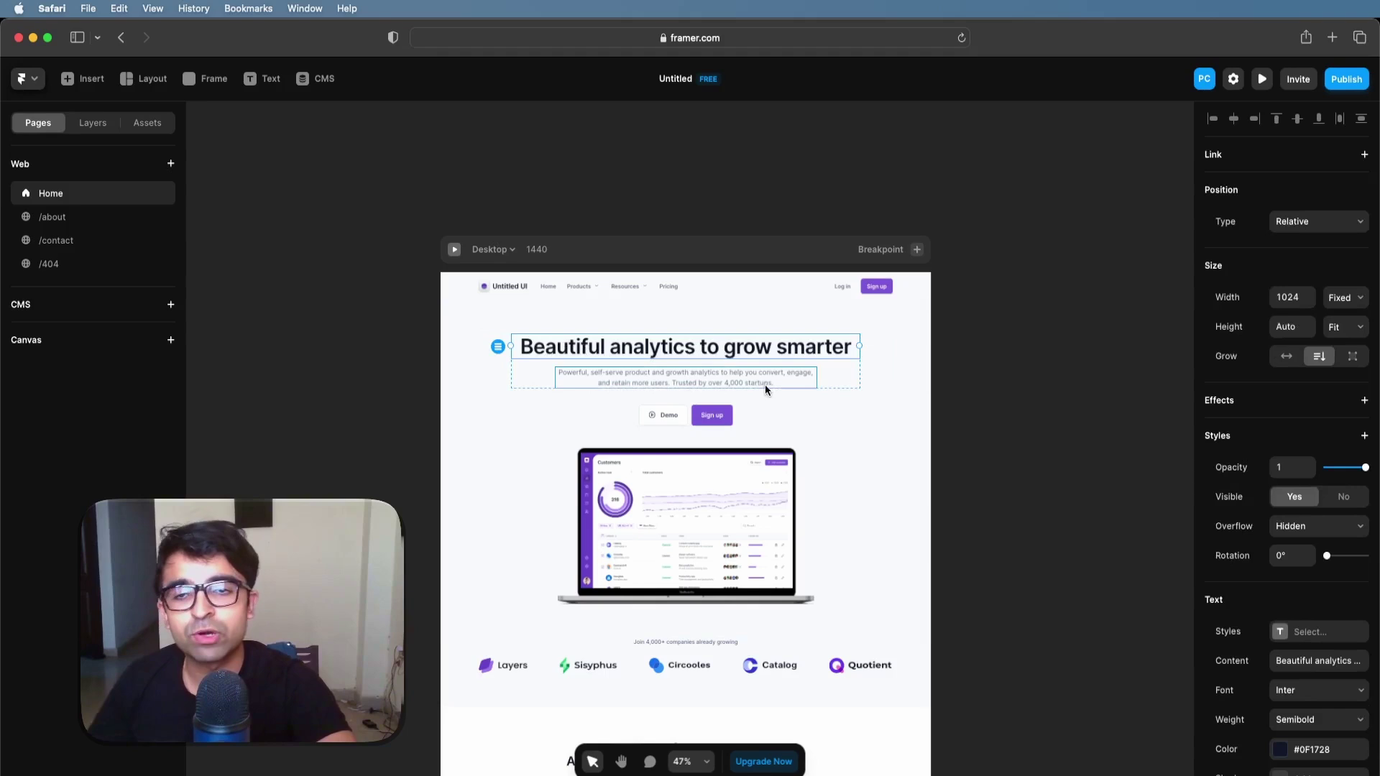
{"action": "left_click", "coordinate": [701, 368], "text": "shift"}
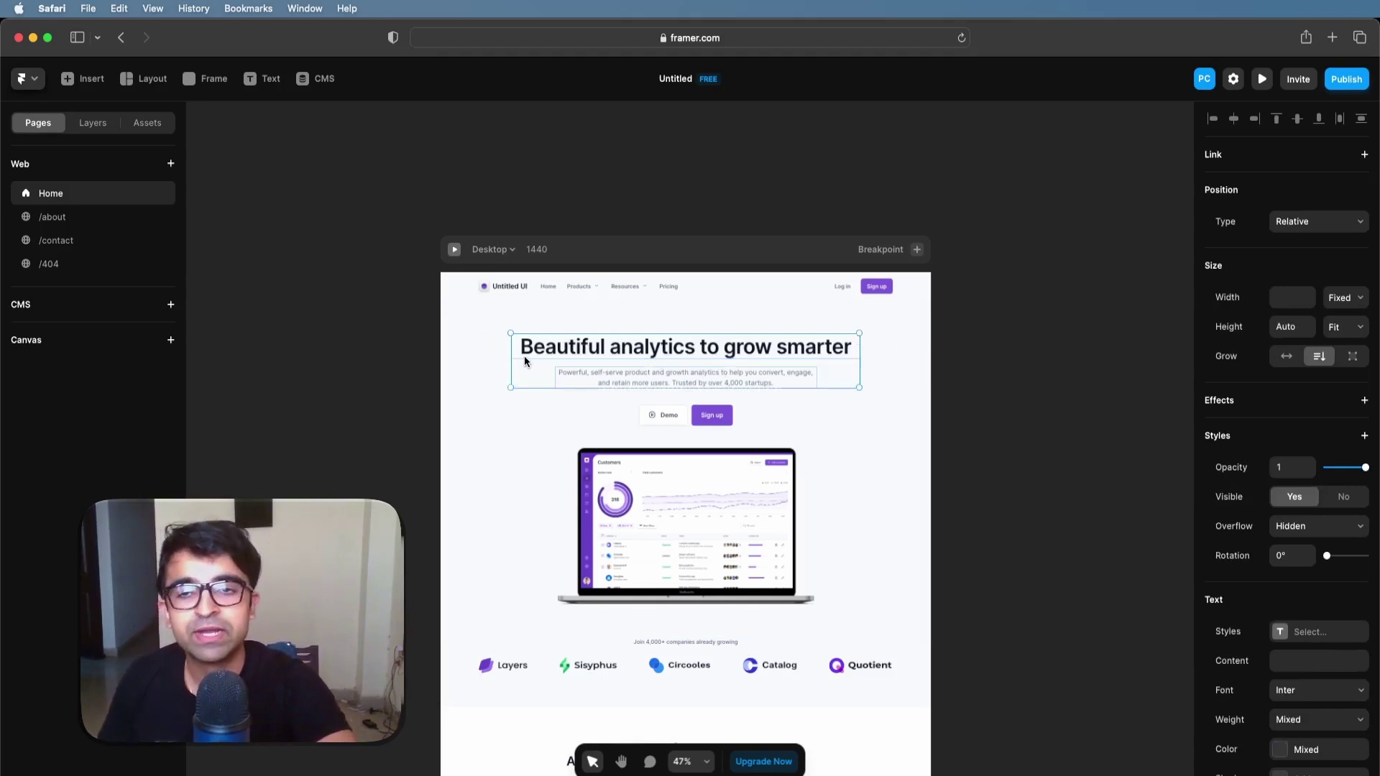
{"action": "left_click", "coordinate": [687, 419], "text": "shift"}
{"action": "left_click", "coordinate": [92, 124]}
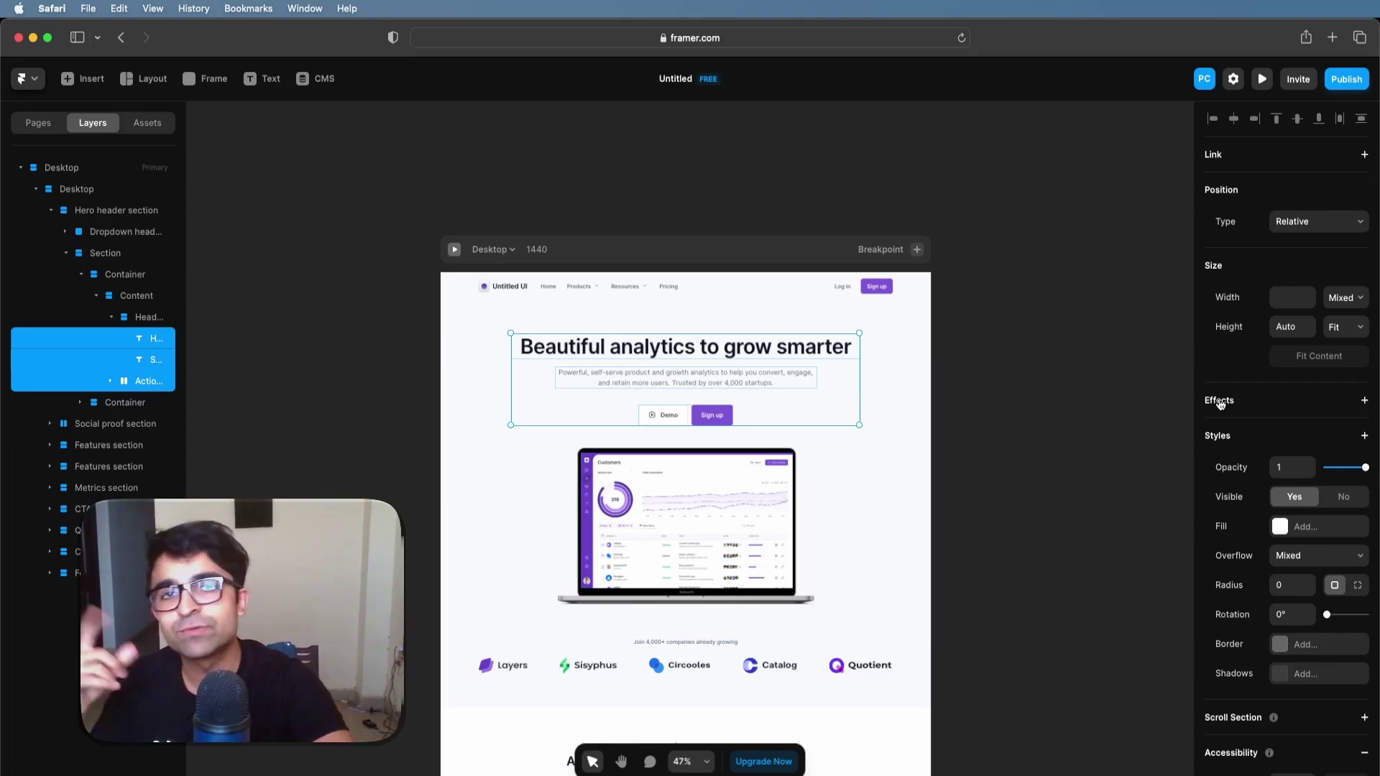
Step: Add an Appear Animation effect to the hero elements using the Scale In Bottom preset
{"action": "left_click", "coordinate": [1364, 401]}
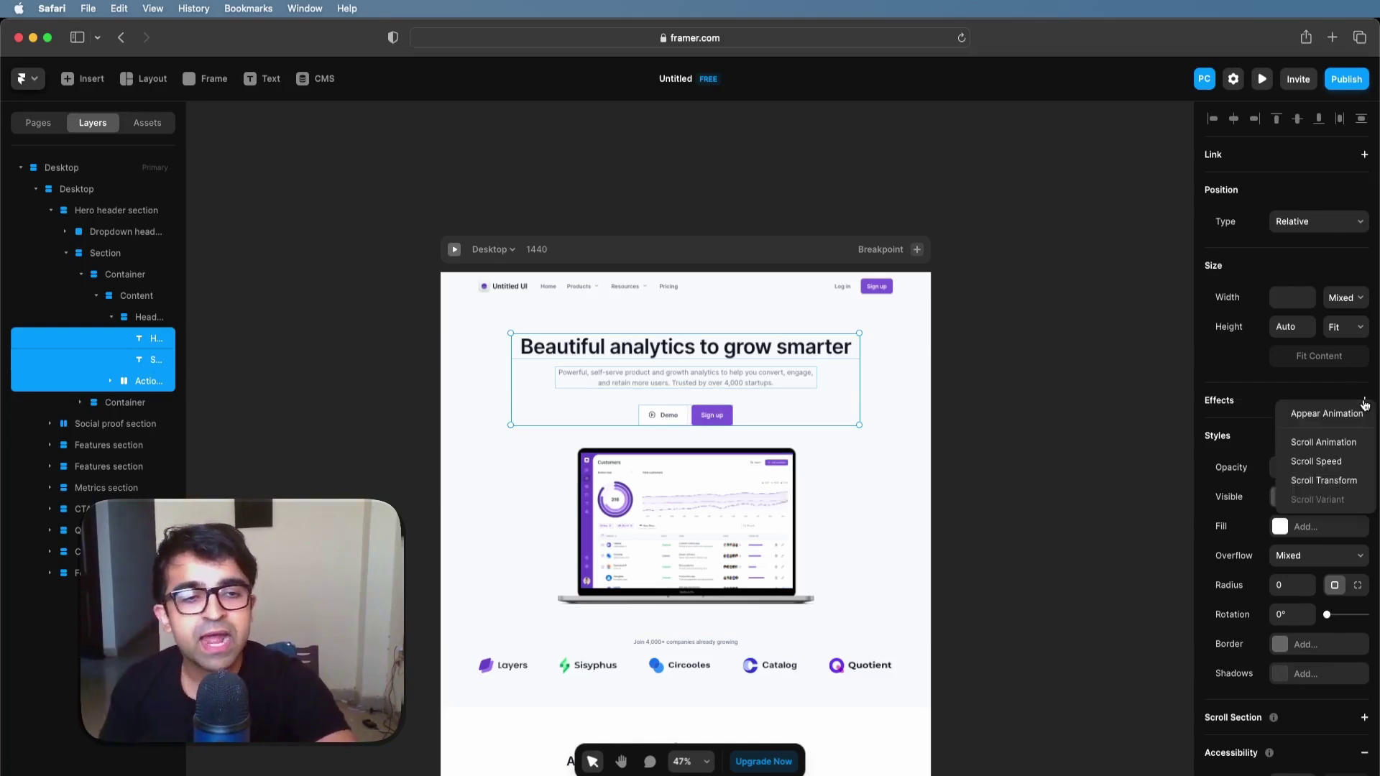
{"action": "left_click", "coordinate": [1306, 421]}
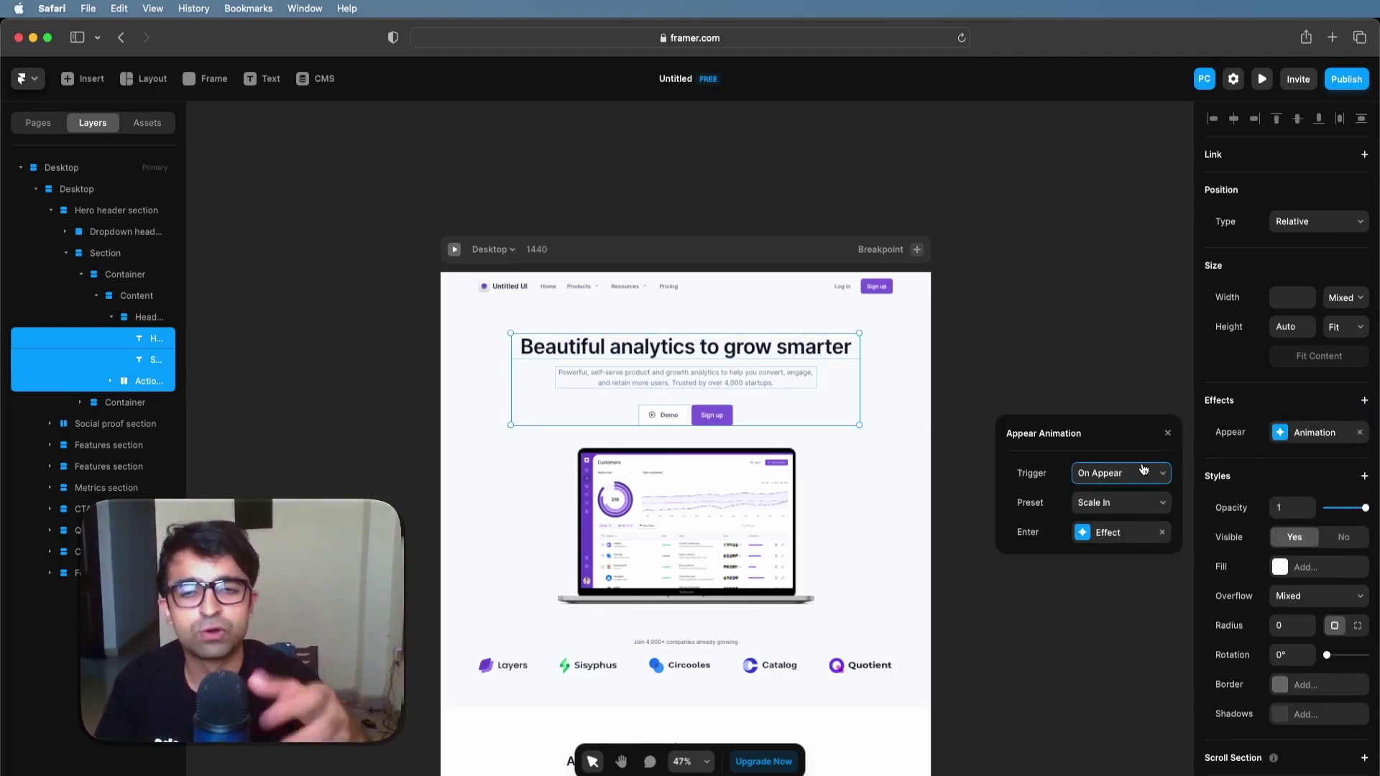
{"action": "left_click", "coordinate": [1110, 505]}
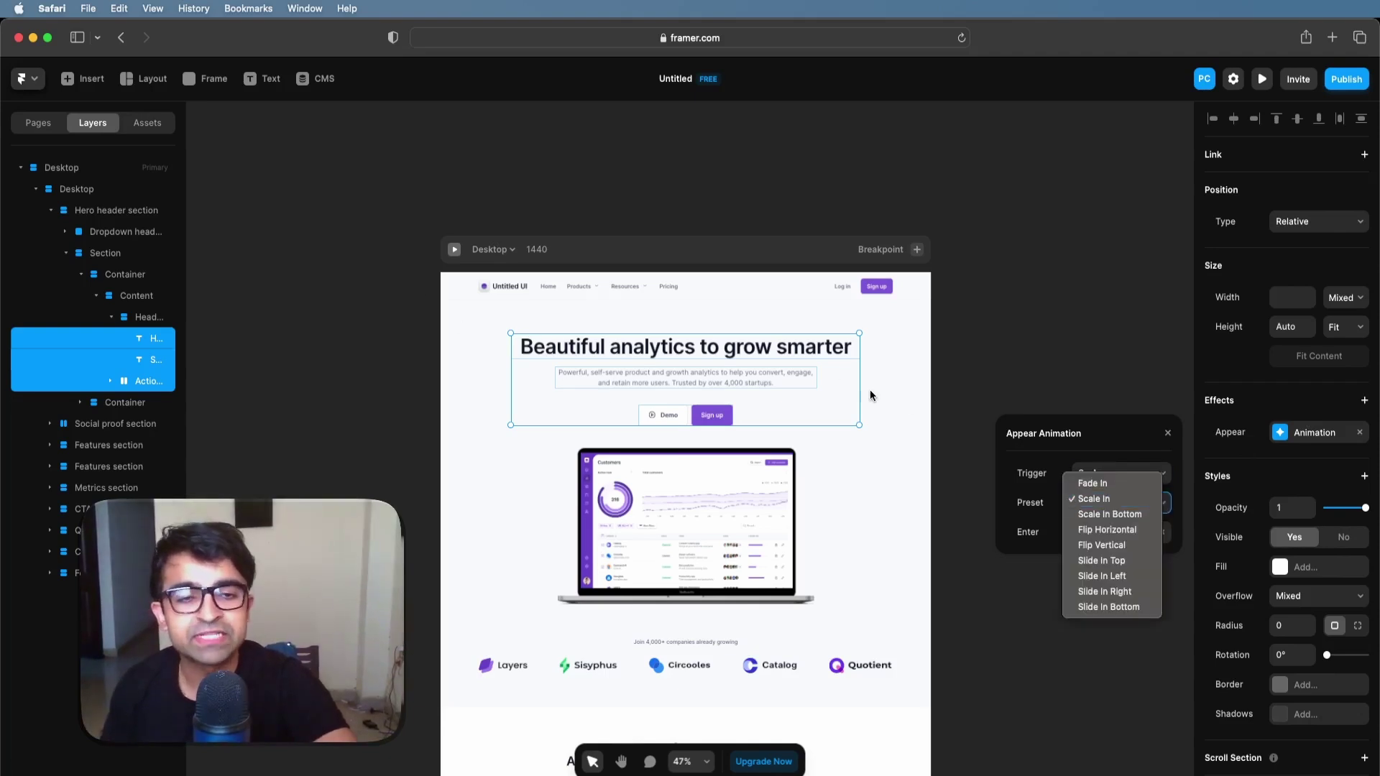
{"action": "left_click", "coordinate": [1135, 517]}
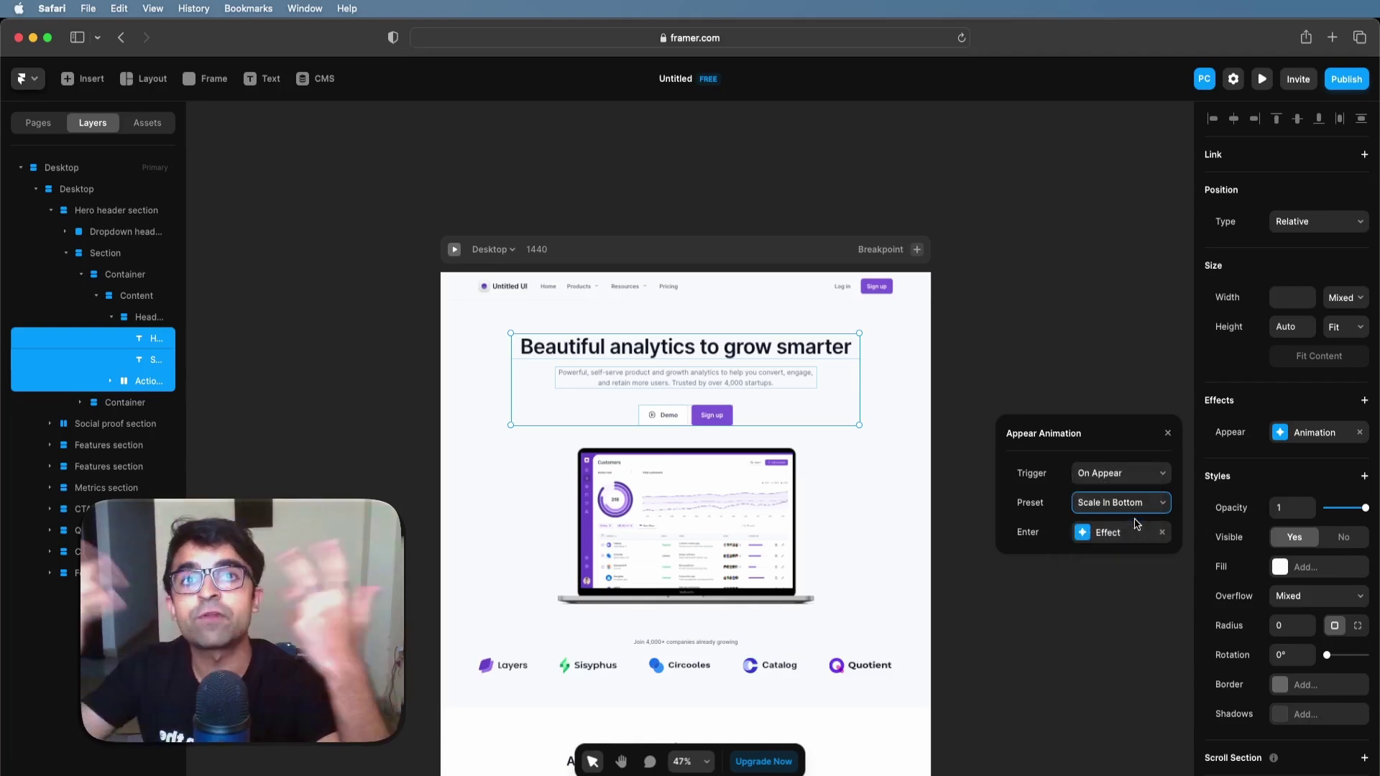
Step: Set the enter effect's starting opacity to 0
{"action": "left_click", "coordinate": [1095, 535]}
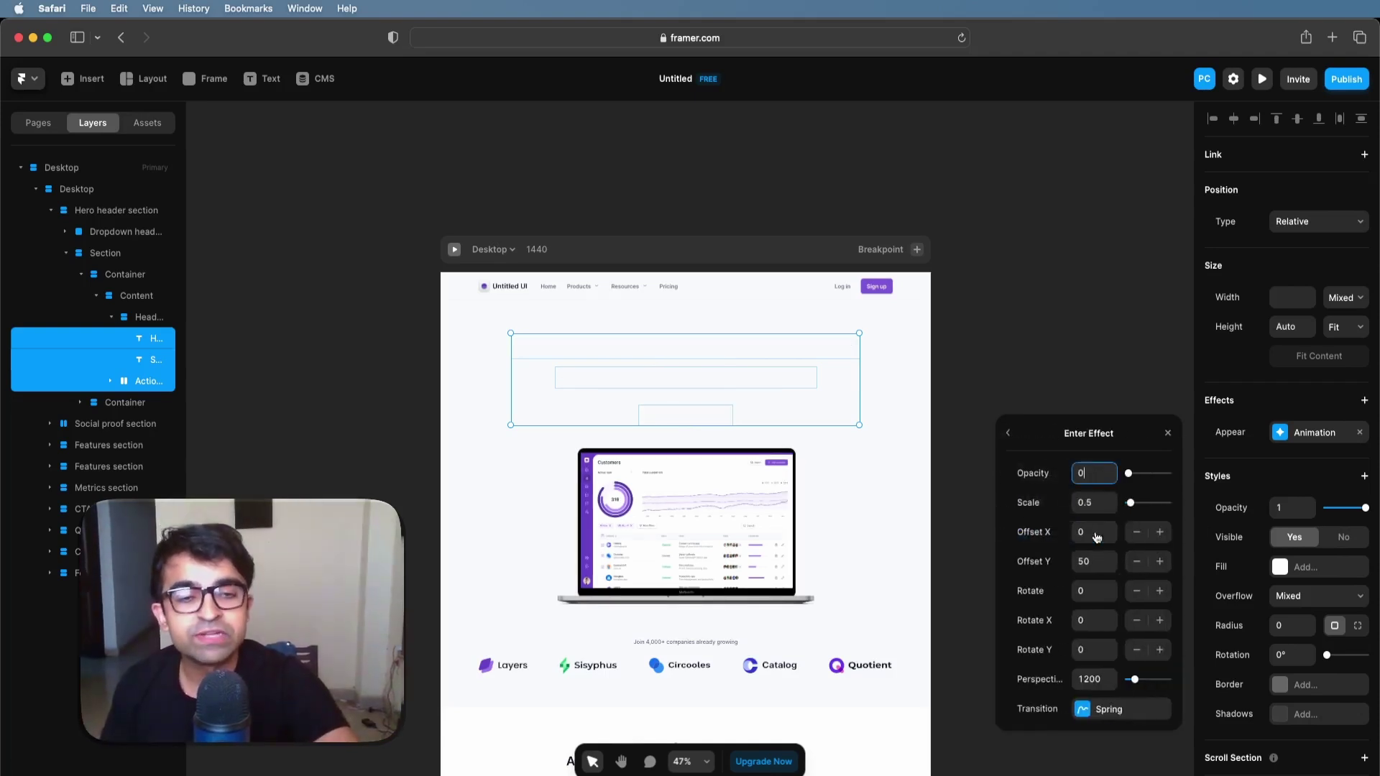
{"action": "left_click", "coordinate": [1089, 478]}
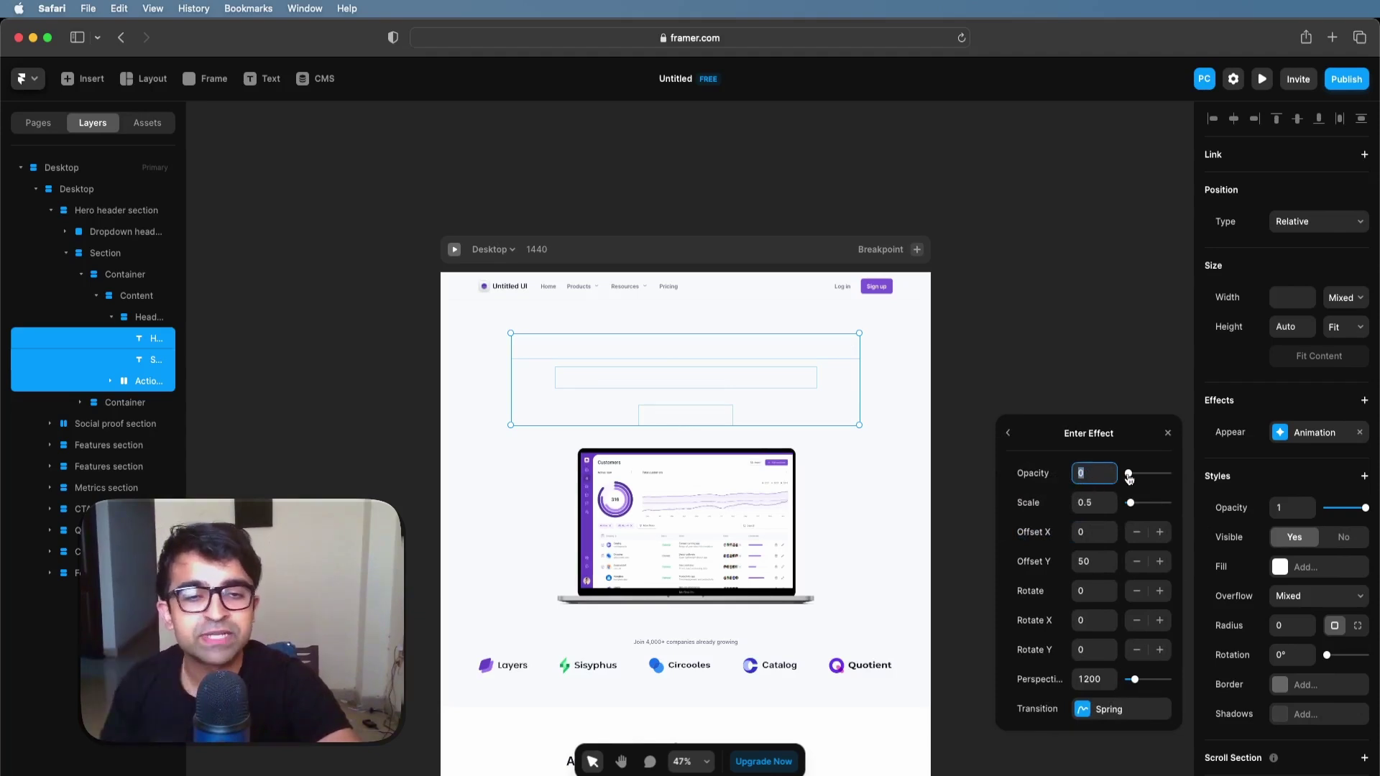
{"action": "key", "text": "Return"}
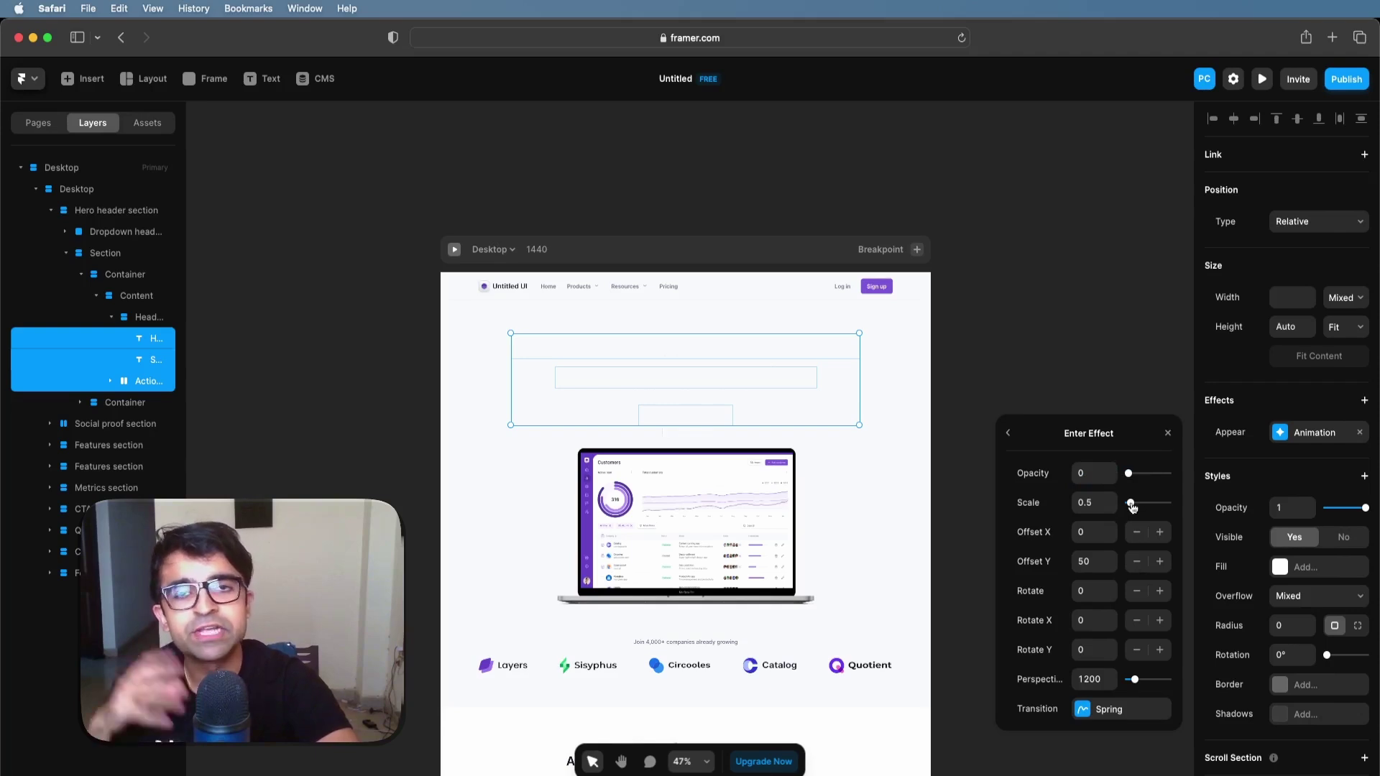
Step: Change the transition to Ease with a 0.82, 0, 0, 1.01 bezier curve over 0.5 s
{"action": "left_click", "coordinate": [1118, 710]}
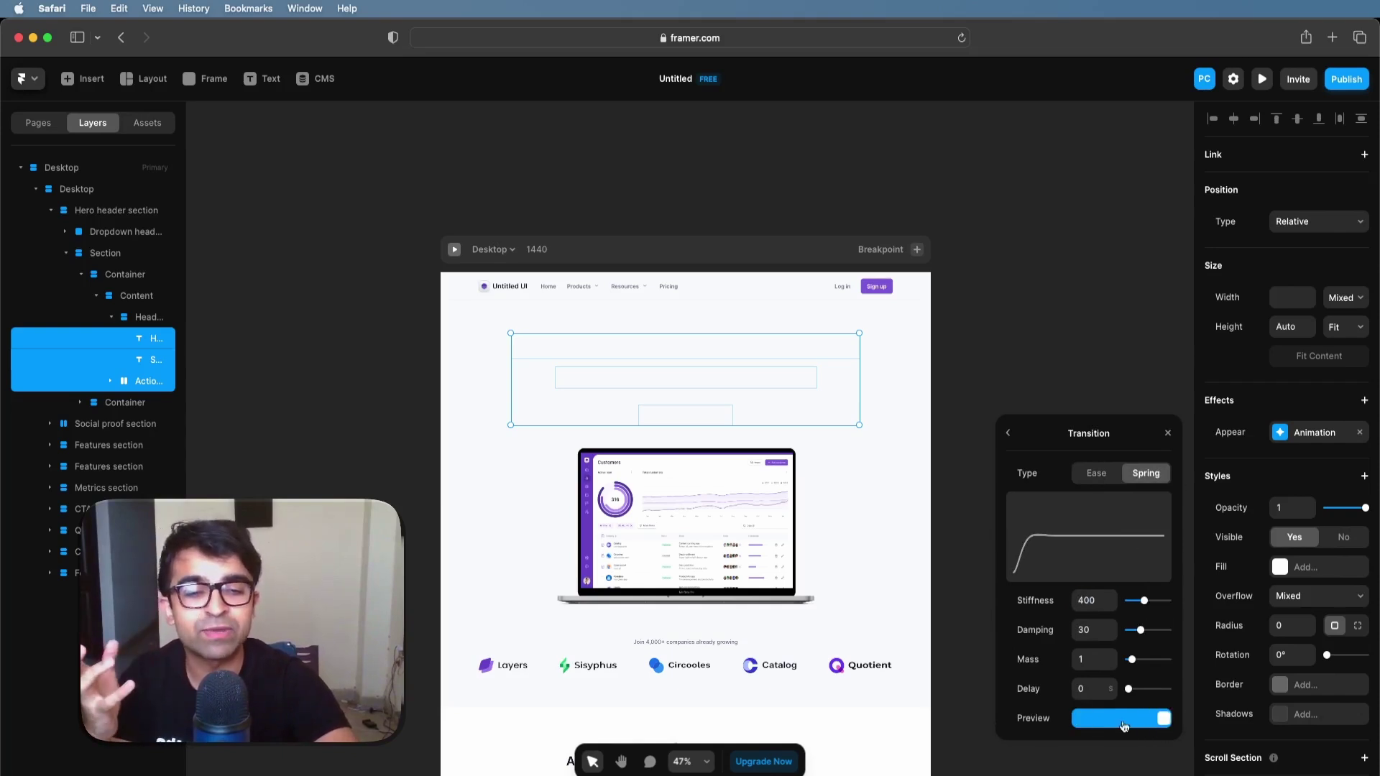
{"action": "left_click", "coordinate": [1095, 477]}
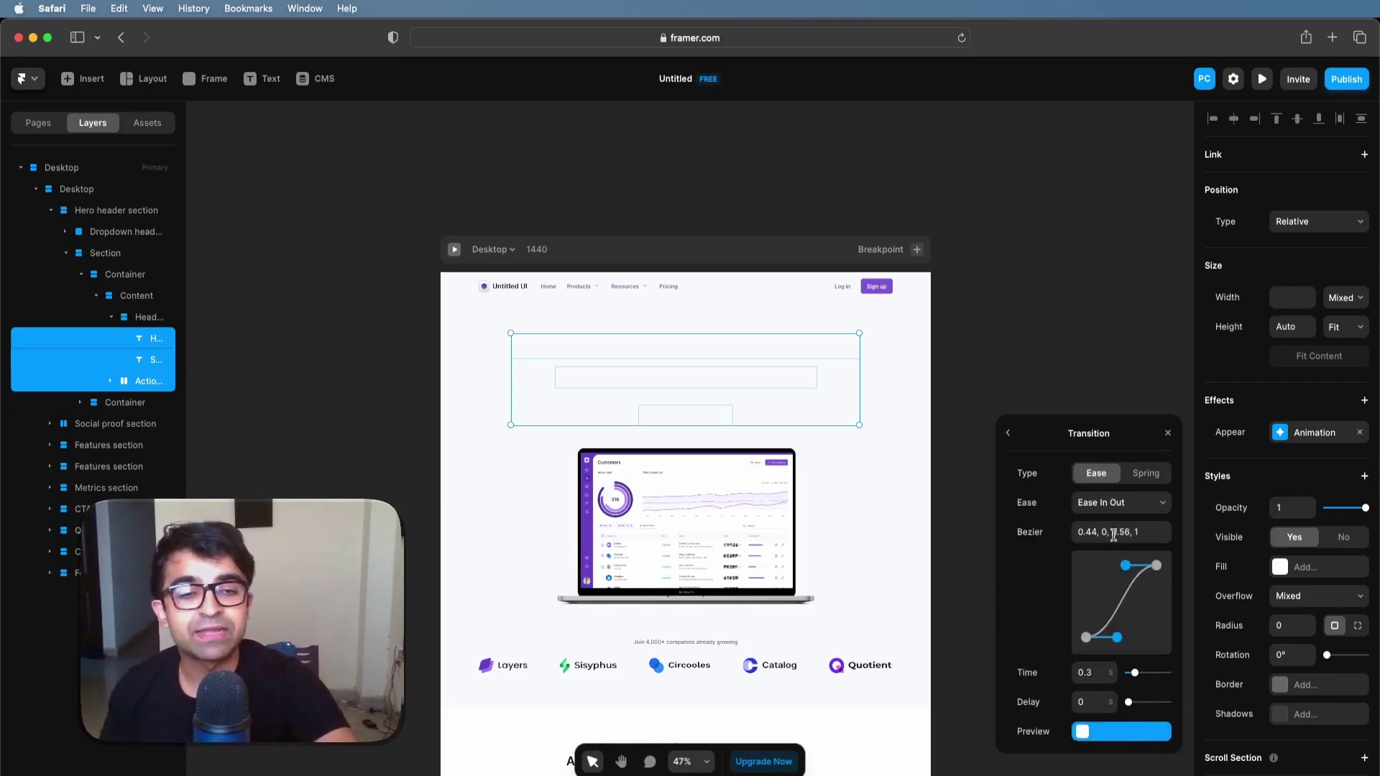
{"action": "left_click", "coordinate": [1116, 503]}
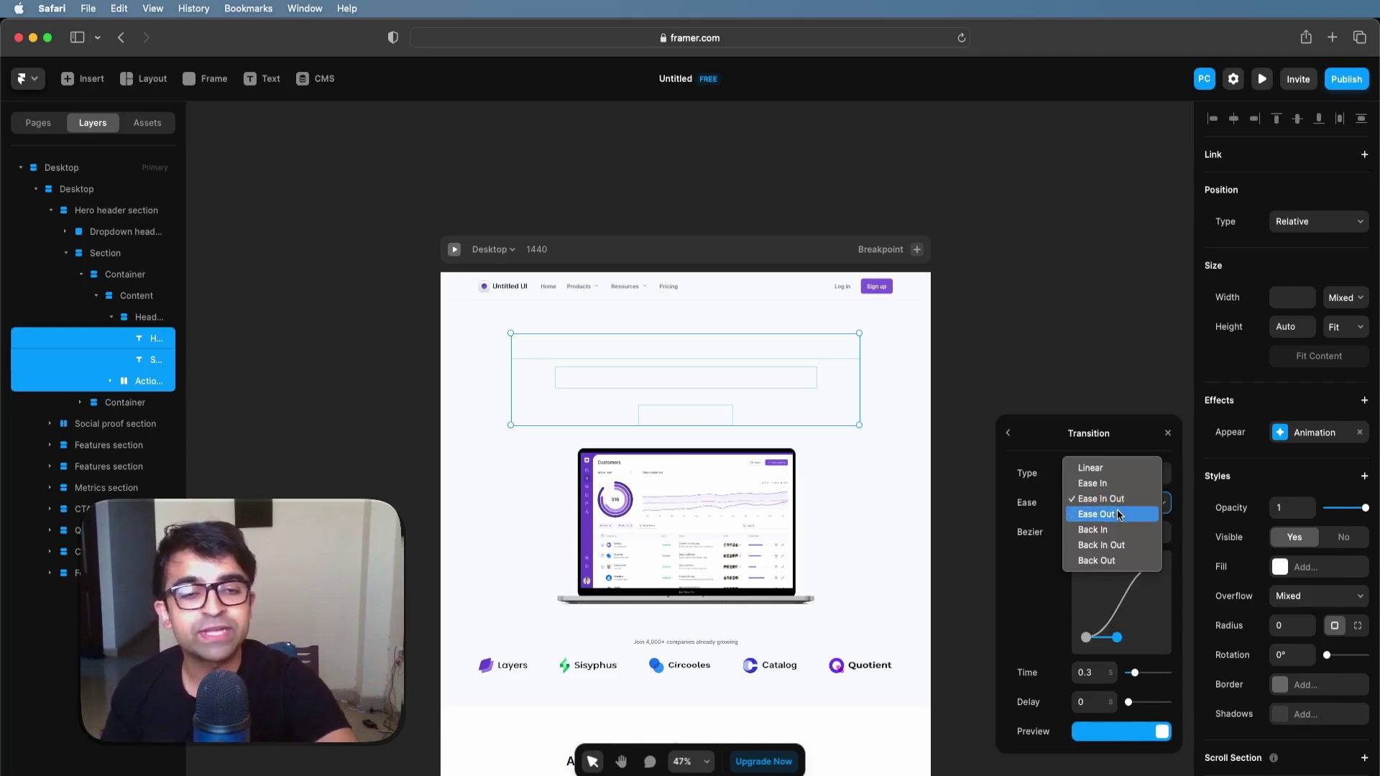
{"action": "left_click", "coordinate": [1106, 499]}
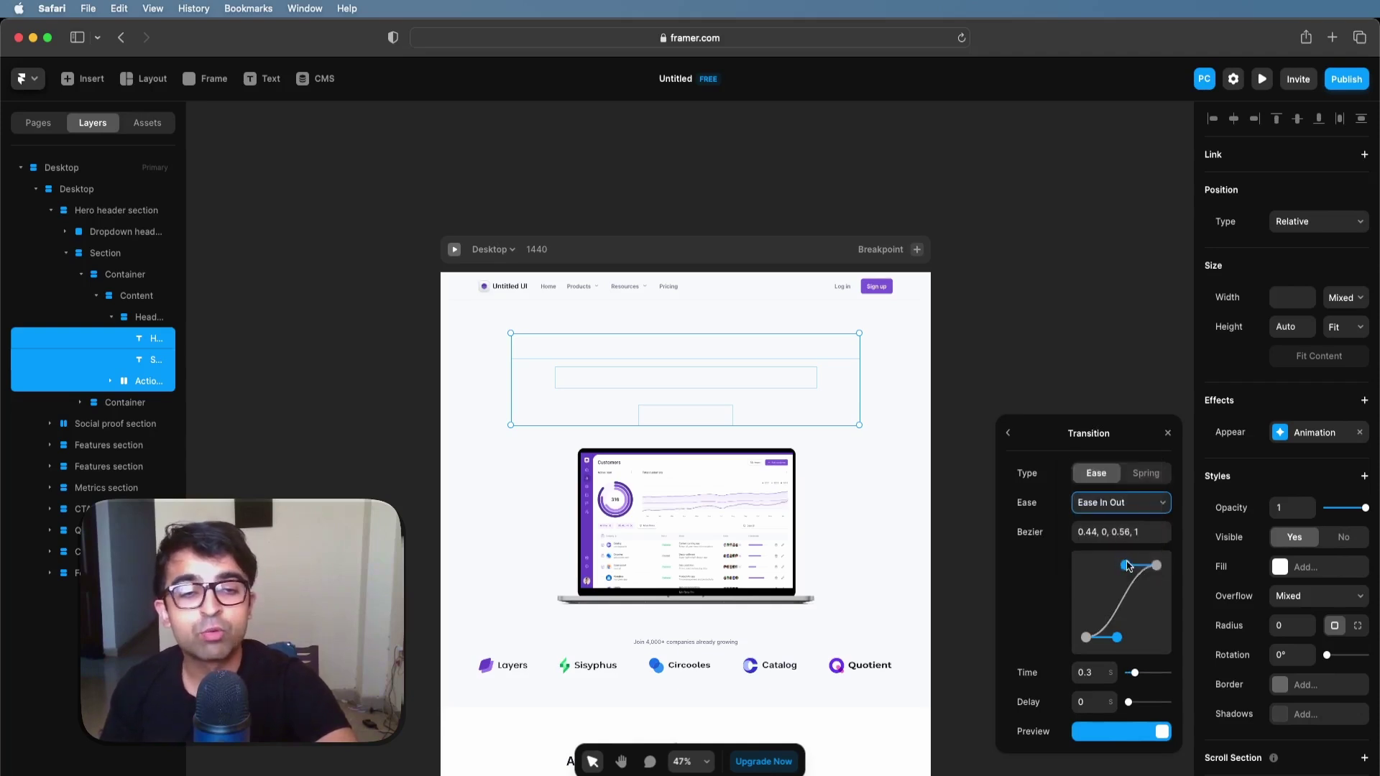
{"action": "left_click_drag", "start_coordinate": [1128, 566], "coordinate": [1089, 570]}
{"action": "mouse_move", "coordinate": [1117, 638]}
{"action": "left_mouse_down"}
{"action": "mouse_move", "coordinate": [1159, 642]}
{"action": "mouse_move", "coordinate": [1143, 637]}
{"action": "left_mouse_up"}
{"action": "left_click", "coordinate": [1101, 674]}
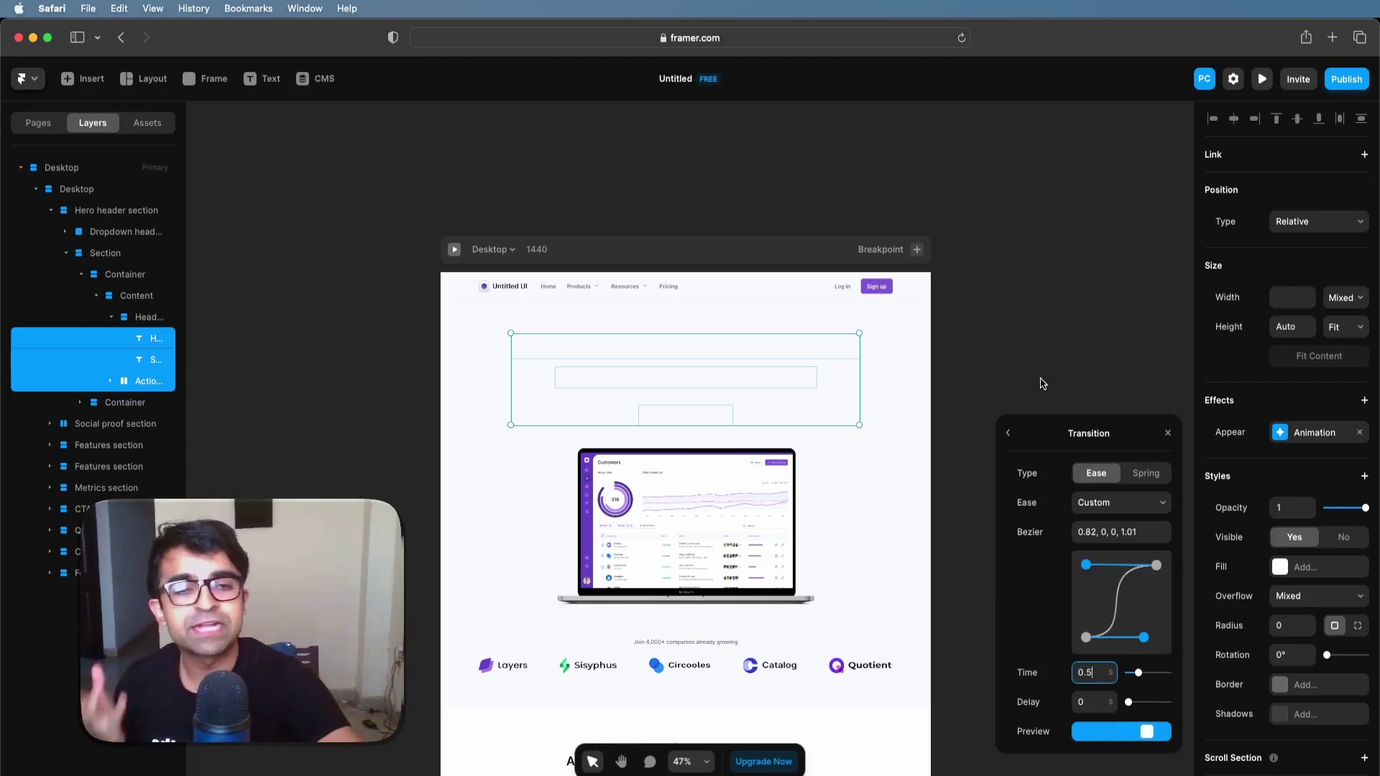
{"action": "left_click", "coordinate": [1064, 327]}
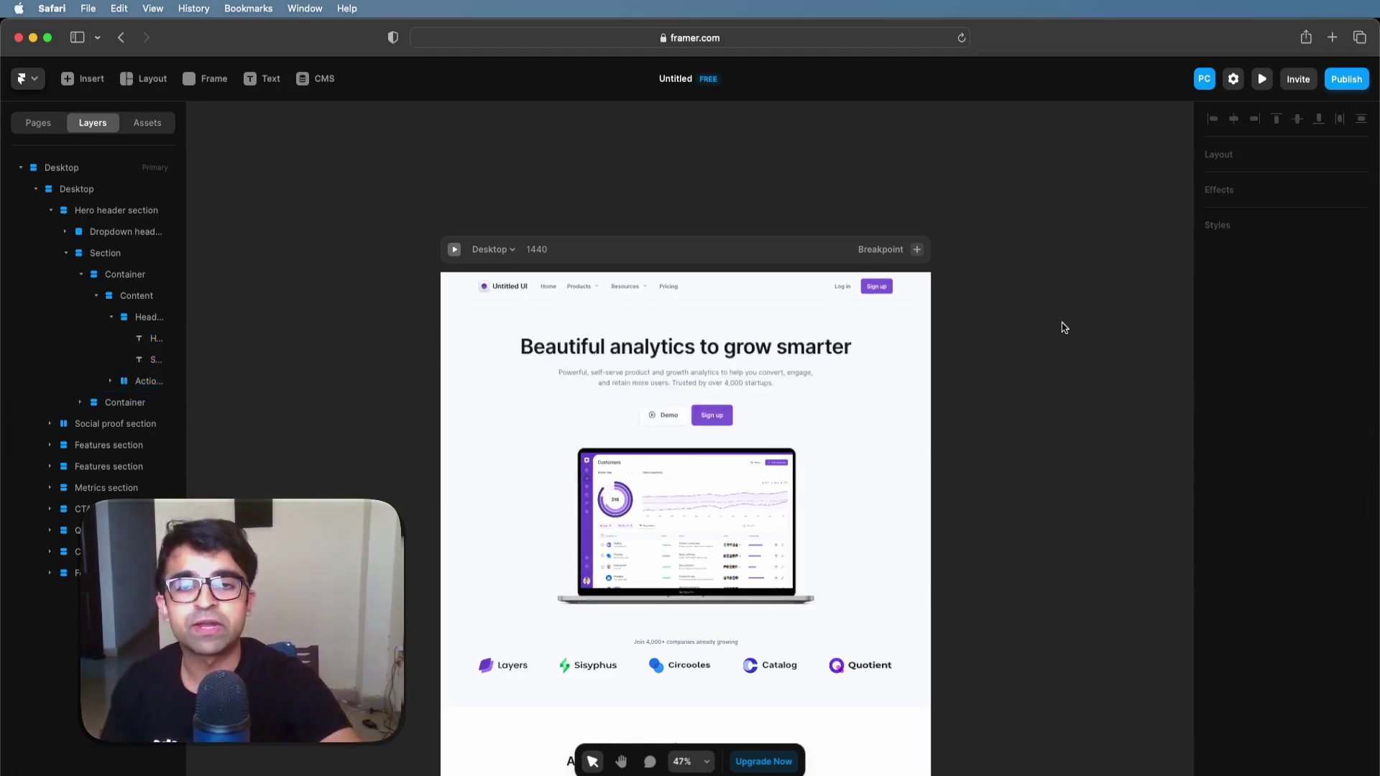
{"action": "left_click", "coordinate": [457, 249]}
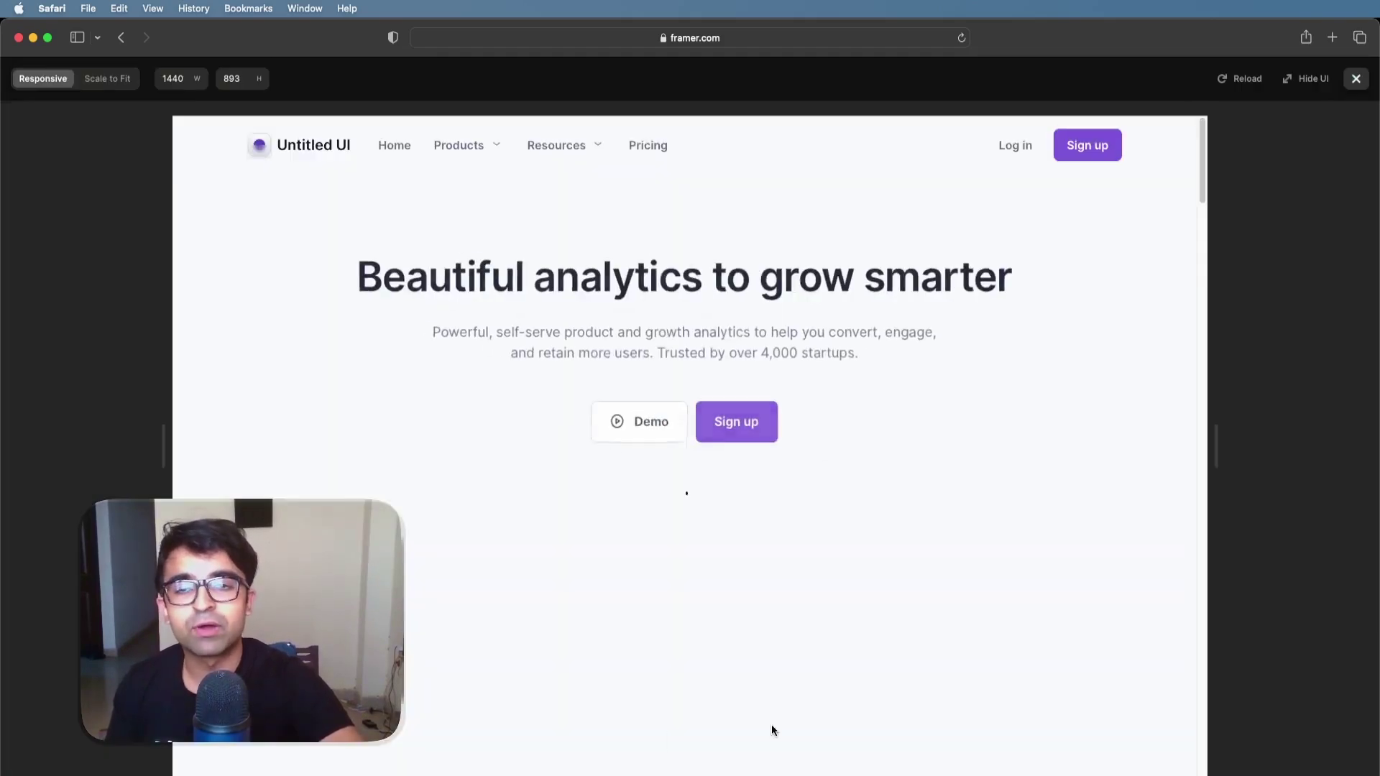
{"action": "left_click", "coordinate": [1356, 78]}
{"action": "left_click", "coordinate": [457, 250]}
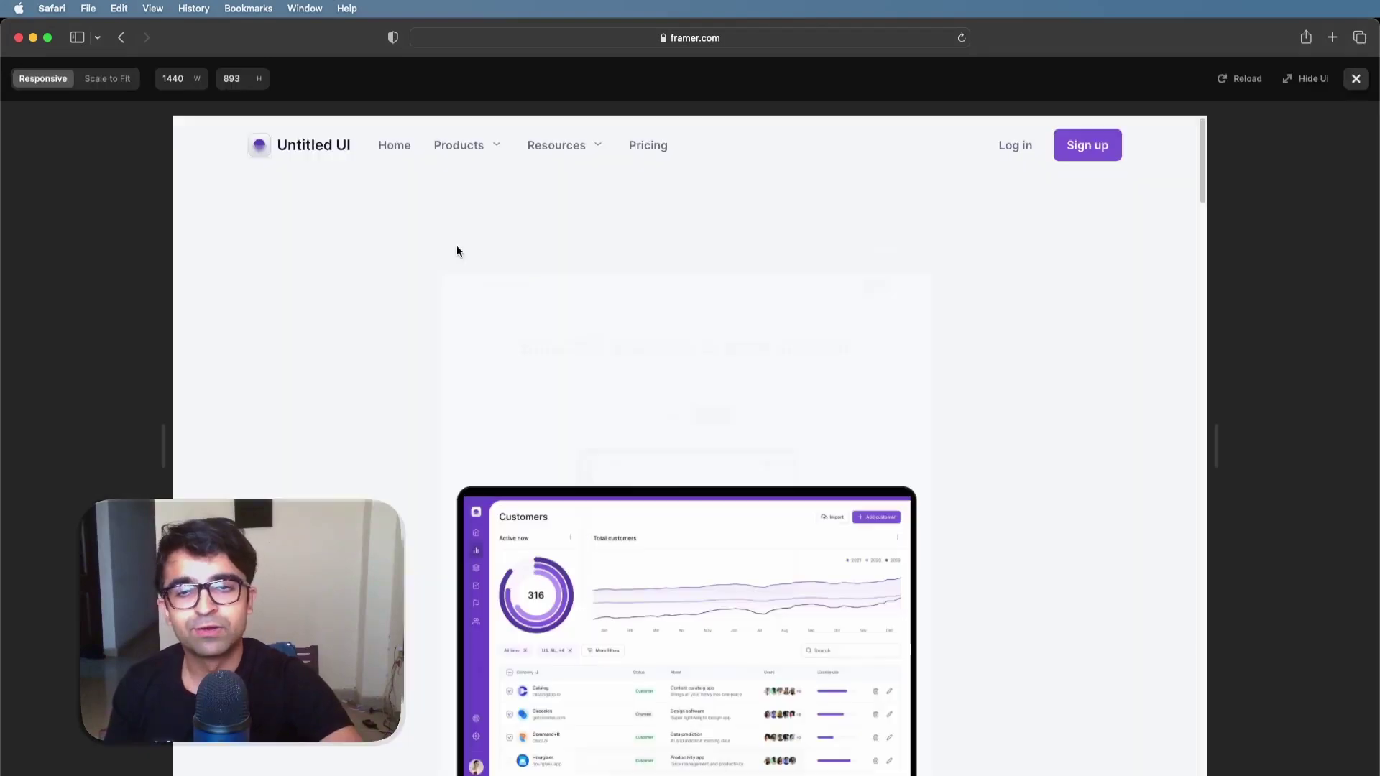
{"action": "left_click", "coordinate": [1356, 79]}
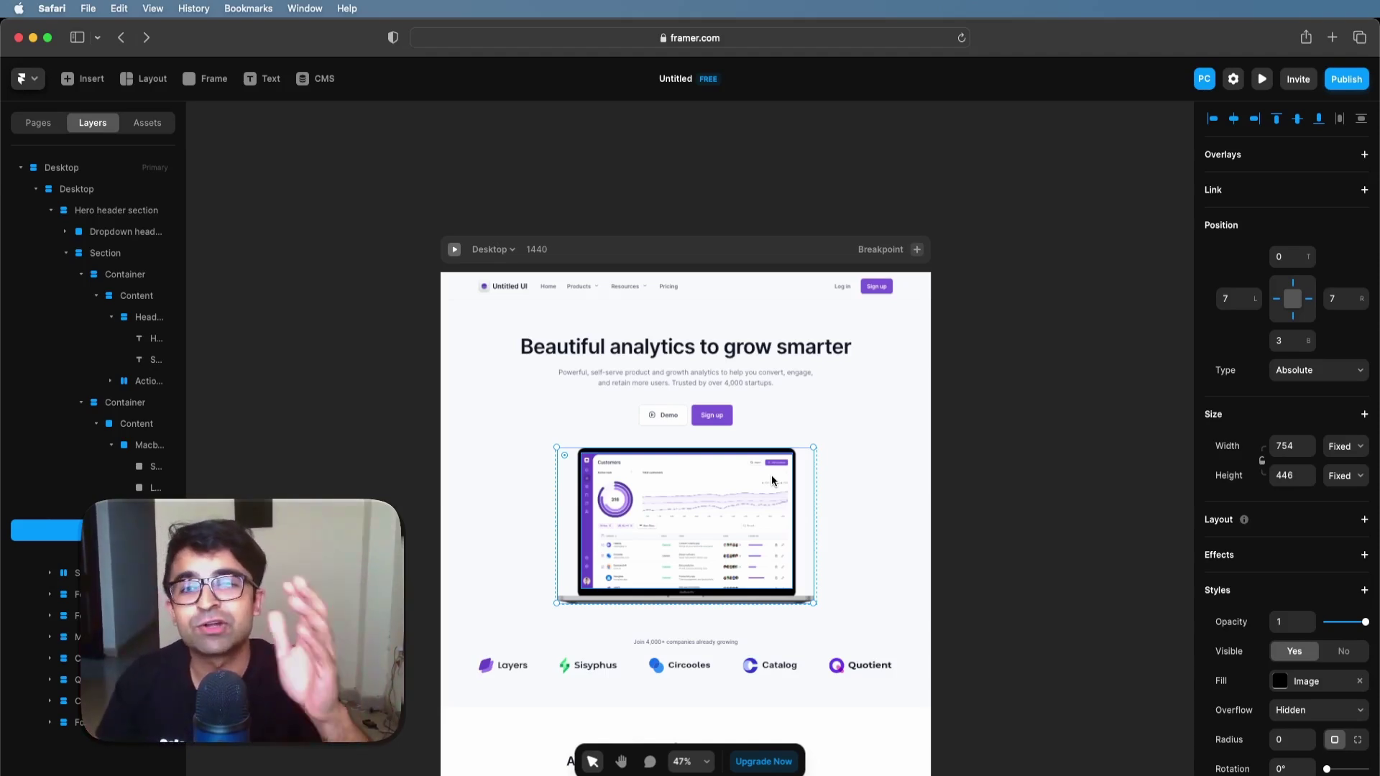
Step: Scroll to the features section and select the whole Share team inboxes row
{"action": "left_click", "coordinate": [977, 514]}
{"action": "scroll", "coordinate": [977, 514], "scroll_direction": "down", "scroll_amount": 5}
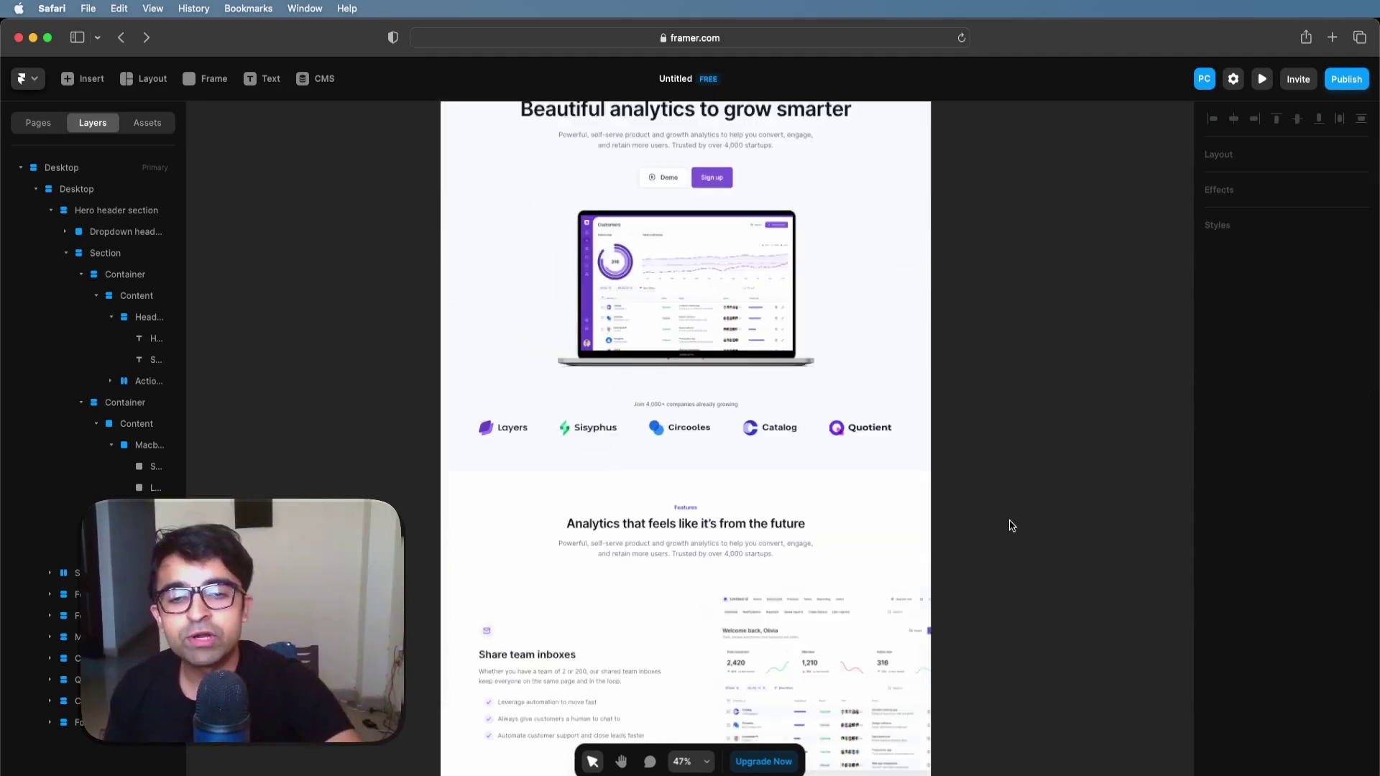
{"action": "scroll", "coordinate": [937, 510], "scroll_direction": "down", "scroll_amount": 2}
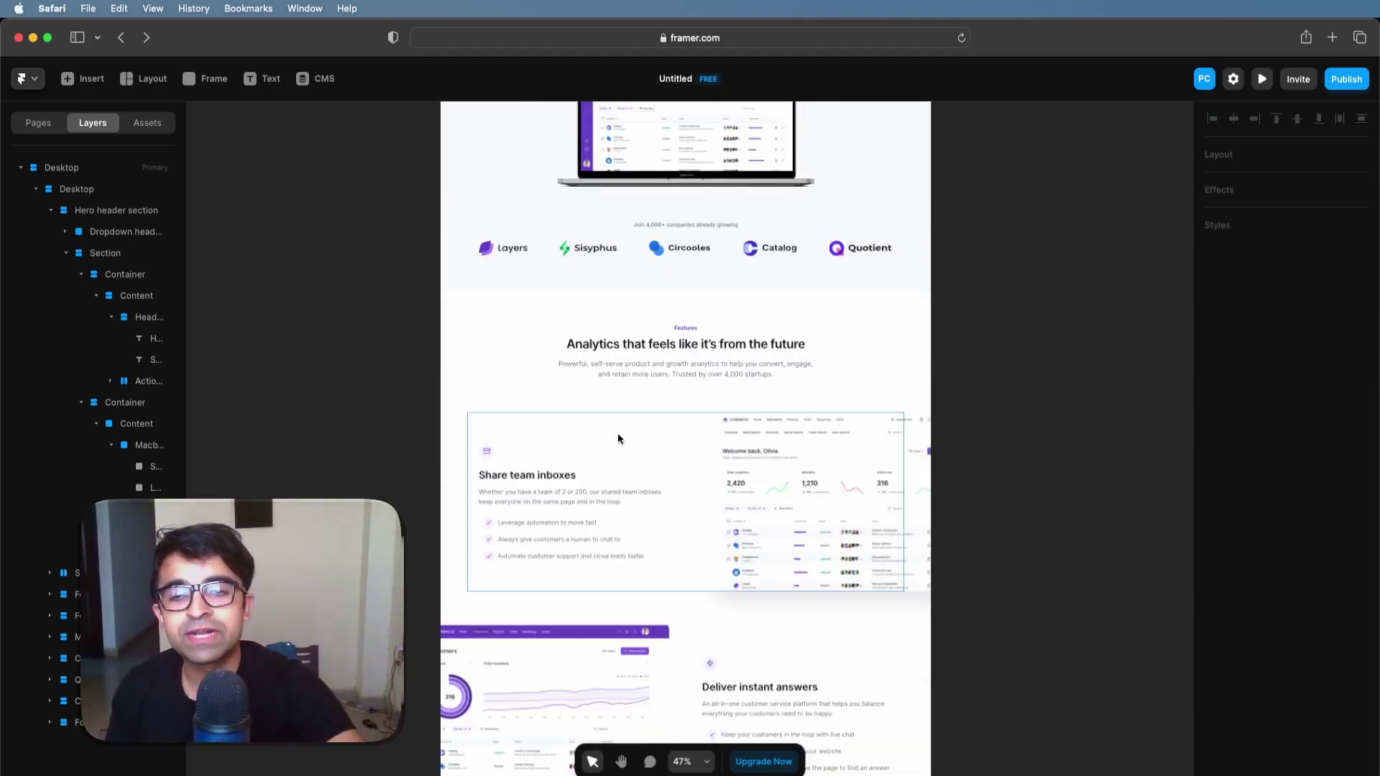
{"action": "left_click", "coordinate": [697, 462]}
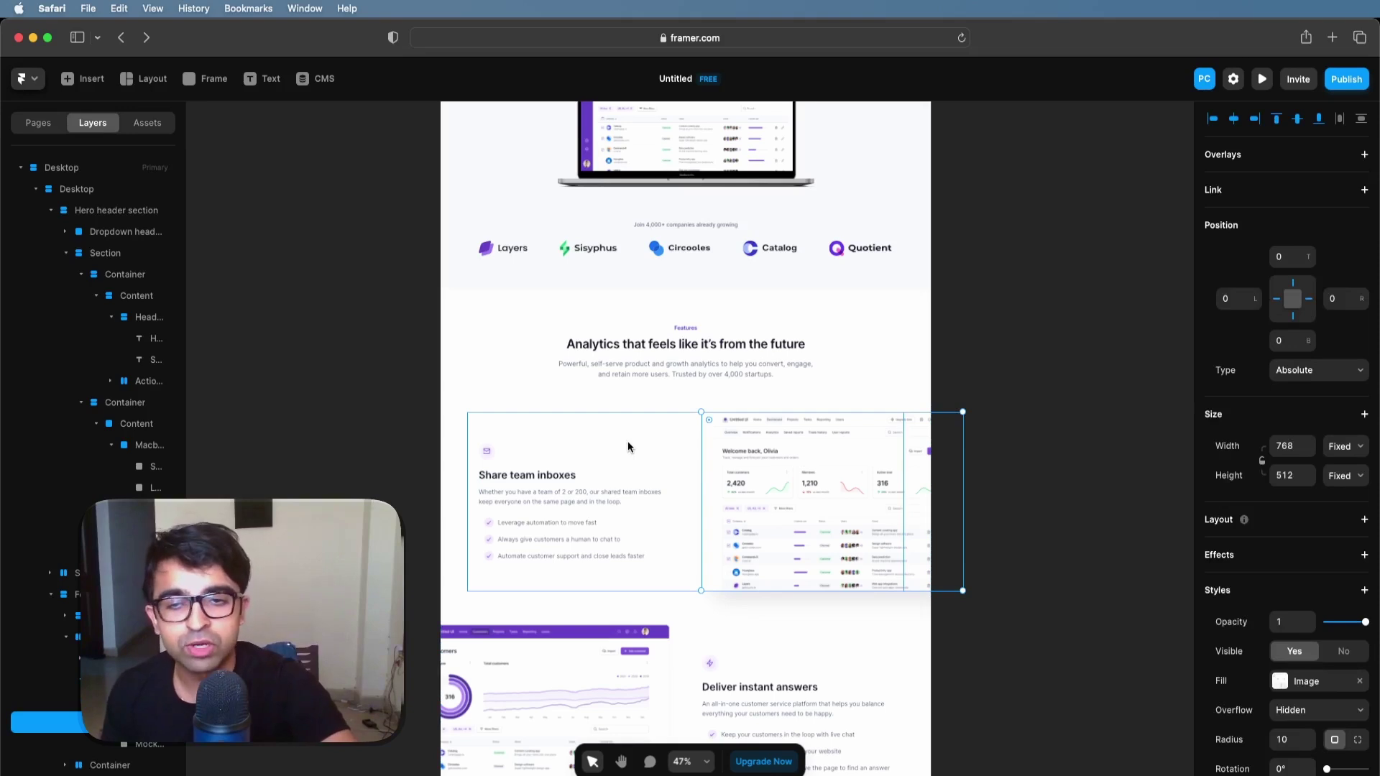
{"action": "left_click", "coordinate": [696, 485]}
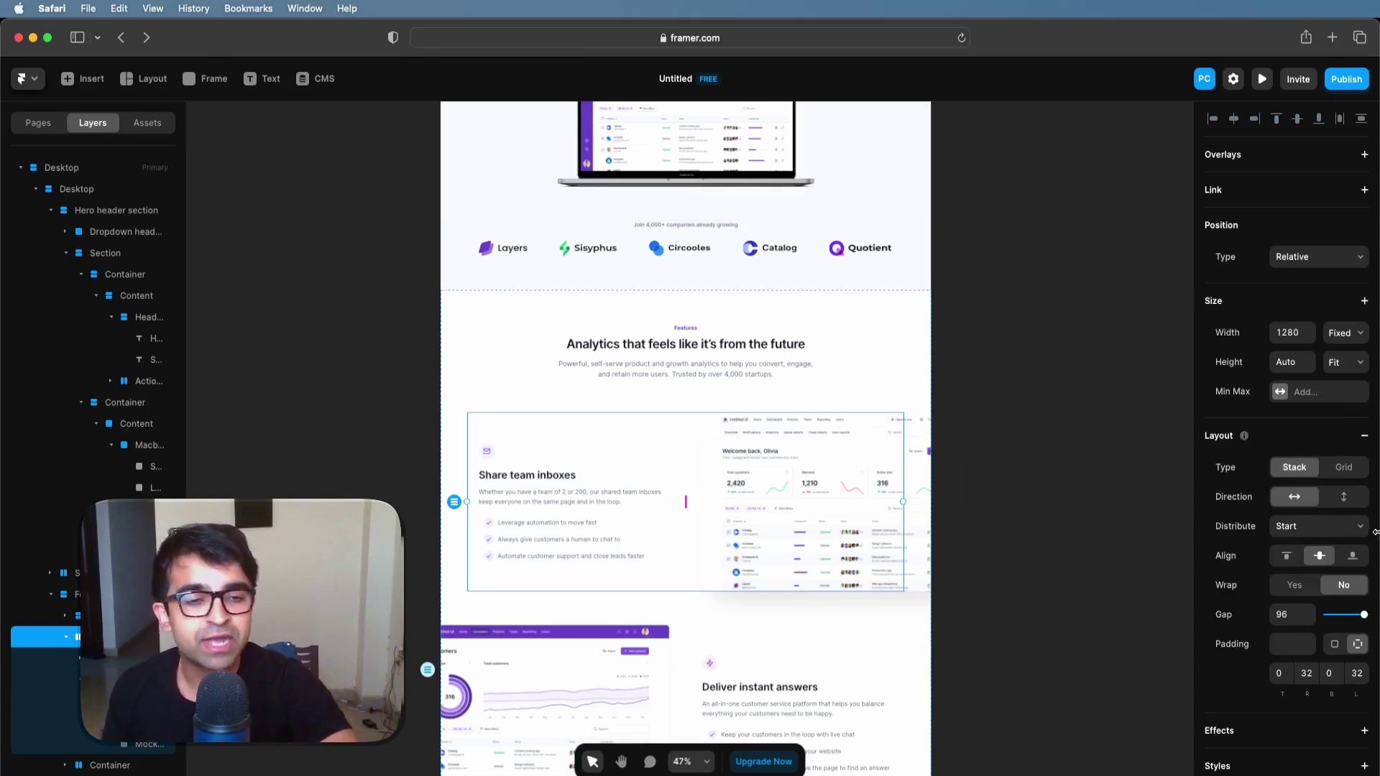
{"action": "scroll", "coordinate": [1253, 688], "scroll_direction": "down", "scroll_amount": 5}
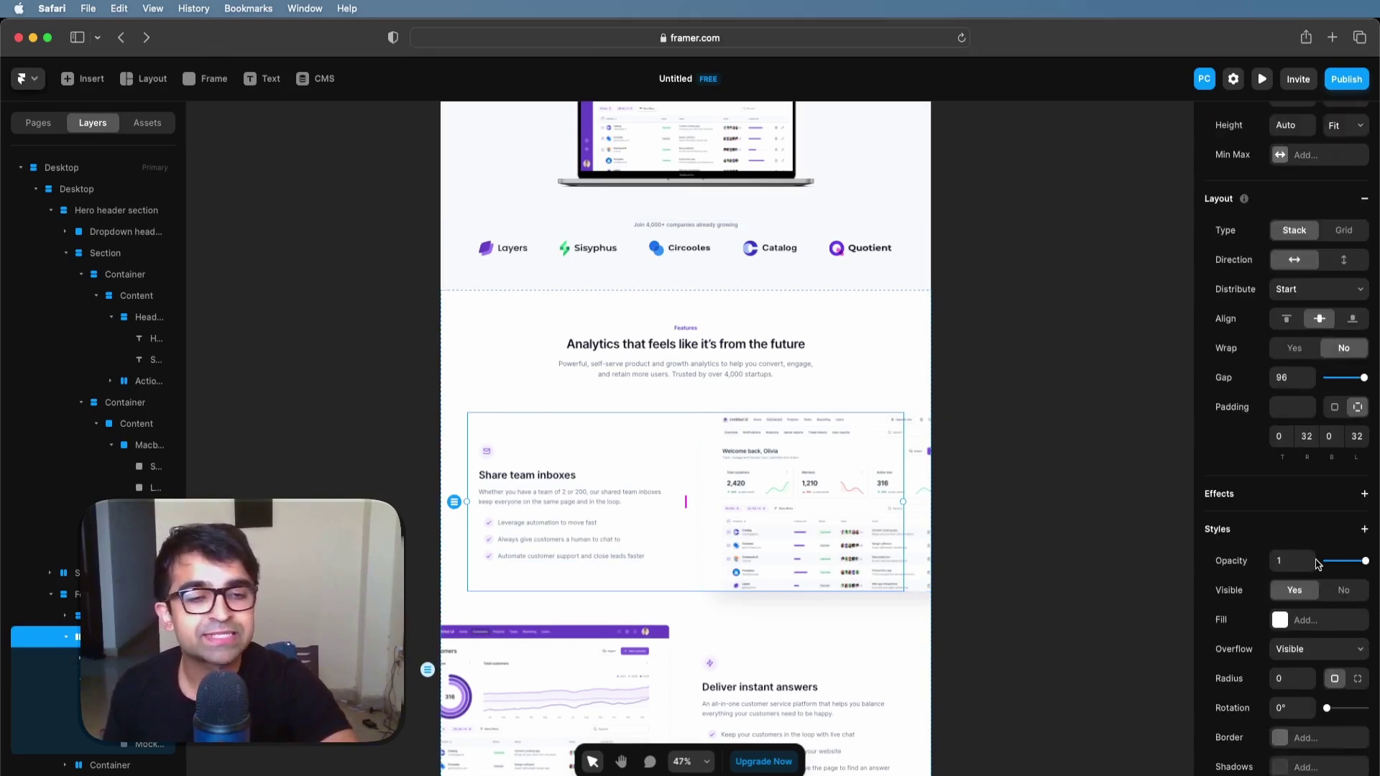
{"action": "left_click", "coordinate": [1364, 496]}
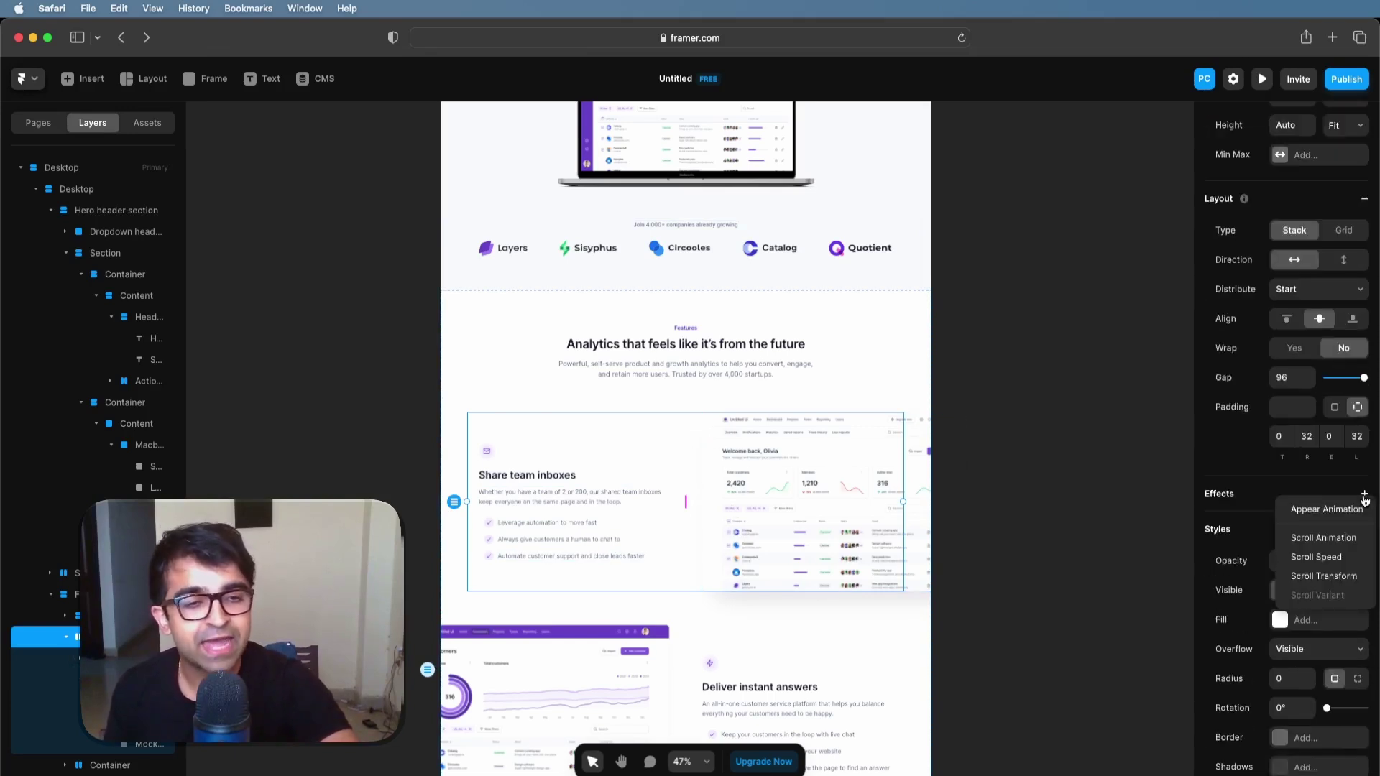
Step: Add a Layer in View scroll animation with the Slide In Bottom preset to the row
{"action": "left_click", "coordinate": [1327, 539]}
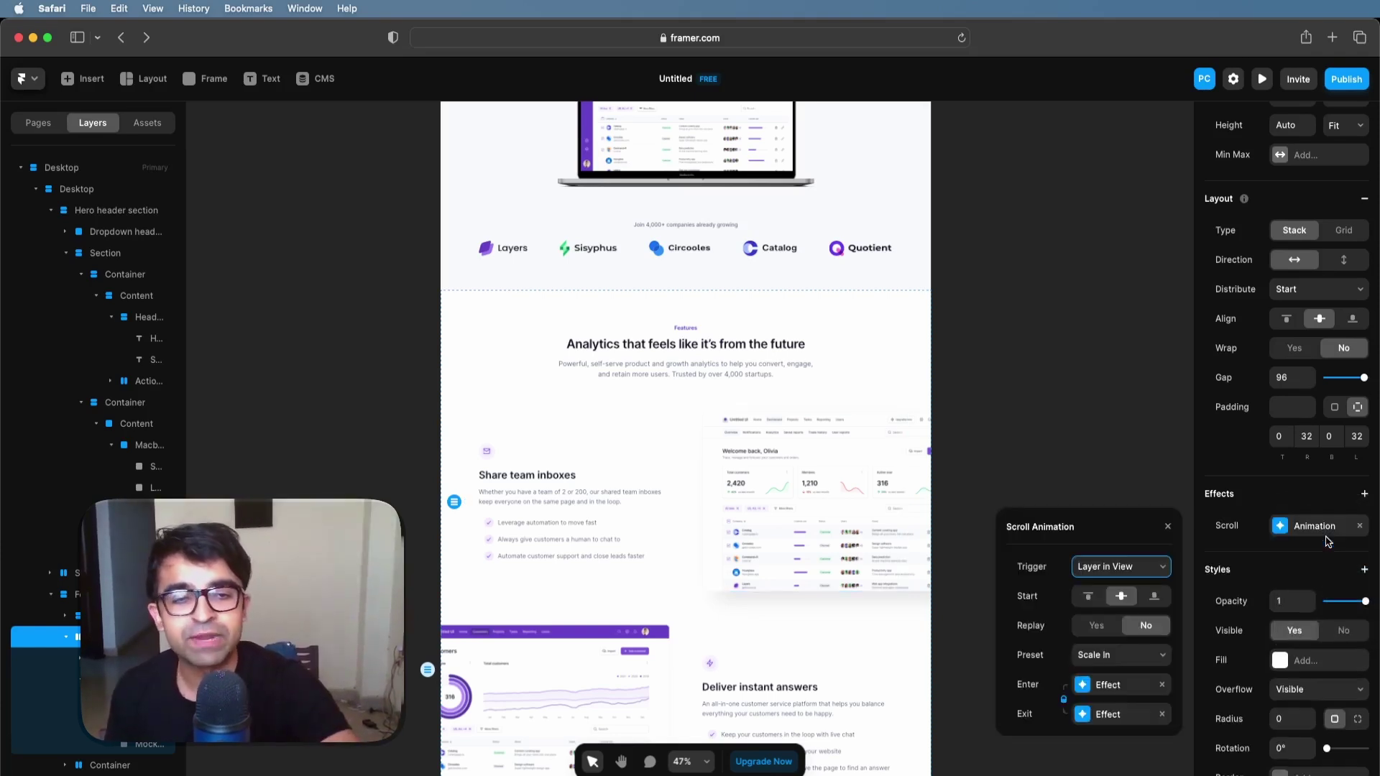
{"action": "left_click", "coordinate": [1116, 568]}
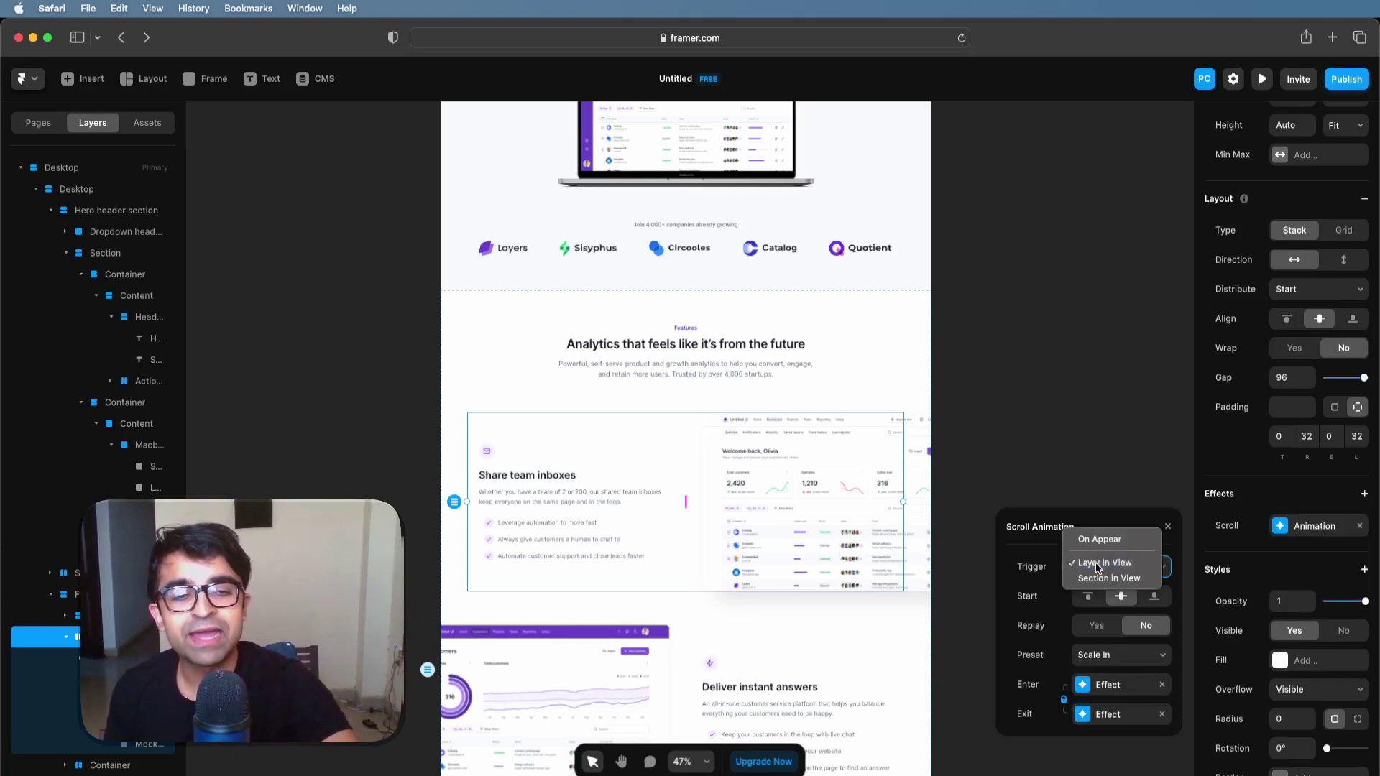
{"action": "left_click", "coordinate": [1114, 568]}
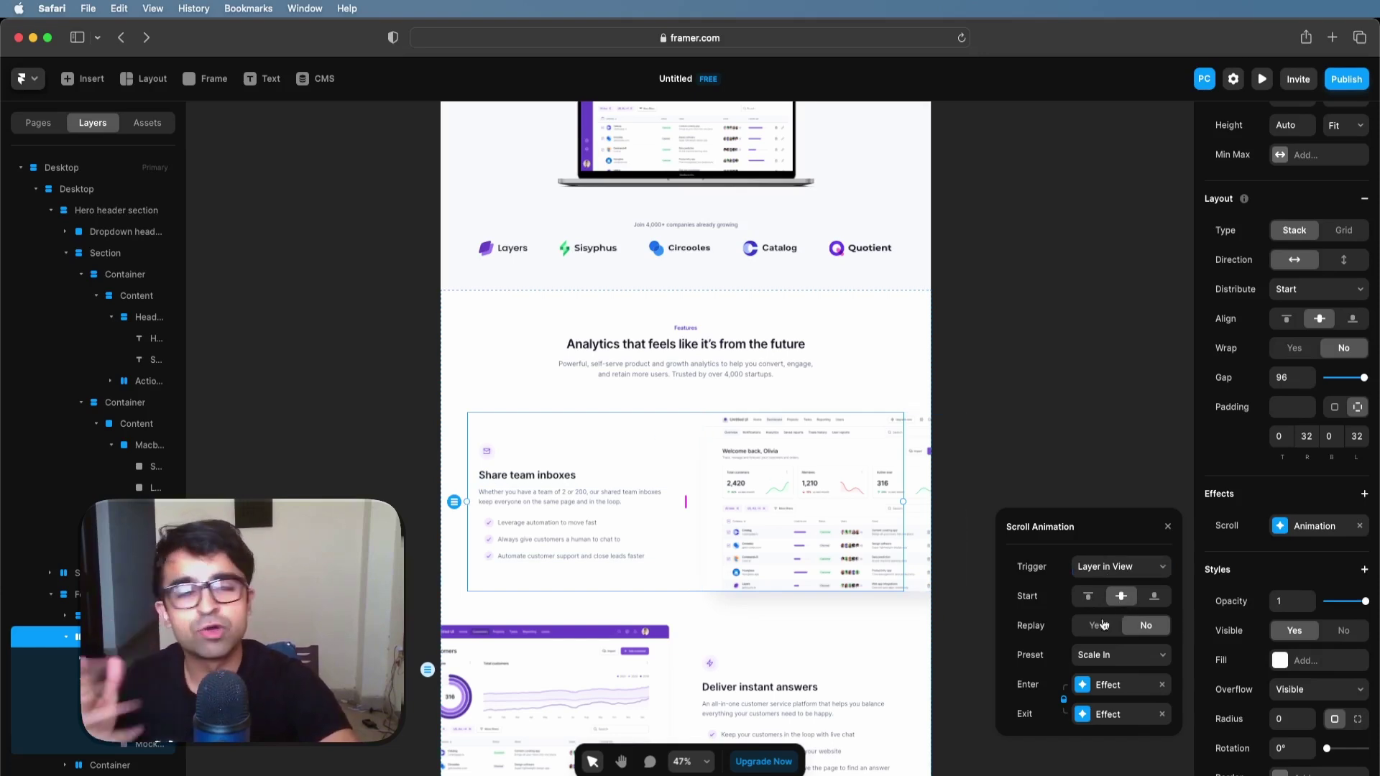
{"action": "left_click", "coordinate": [1105, 665]}
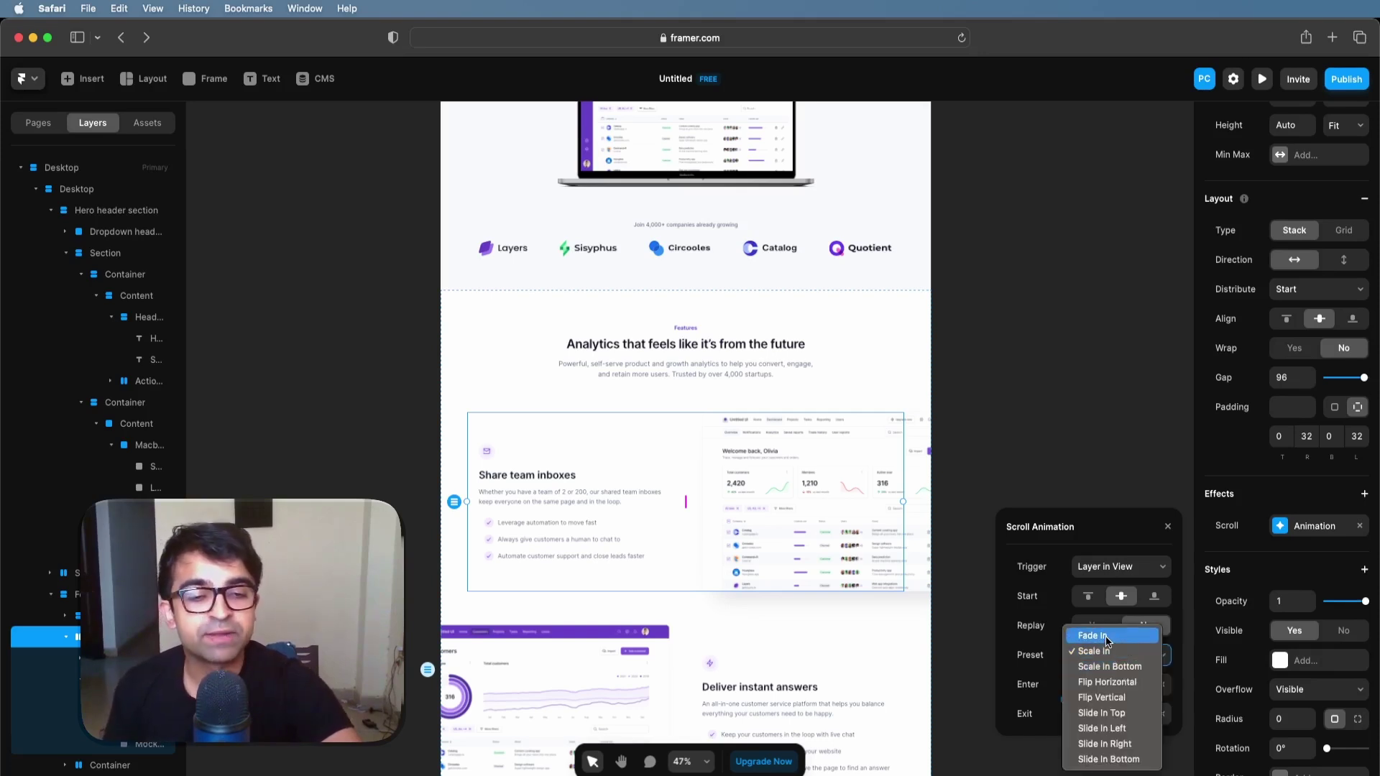
{"action": "left_click", "coordinate": [1125, 761]}
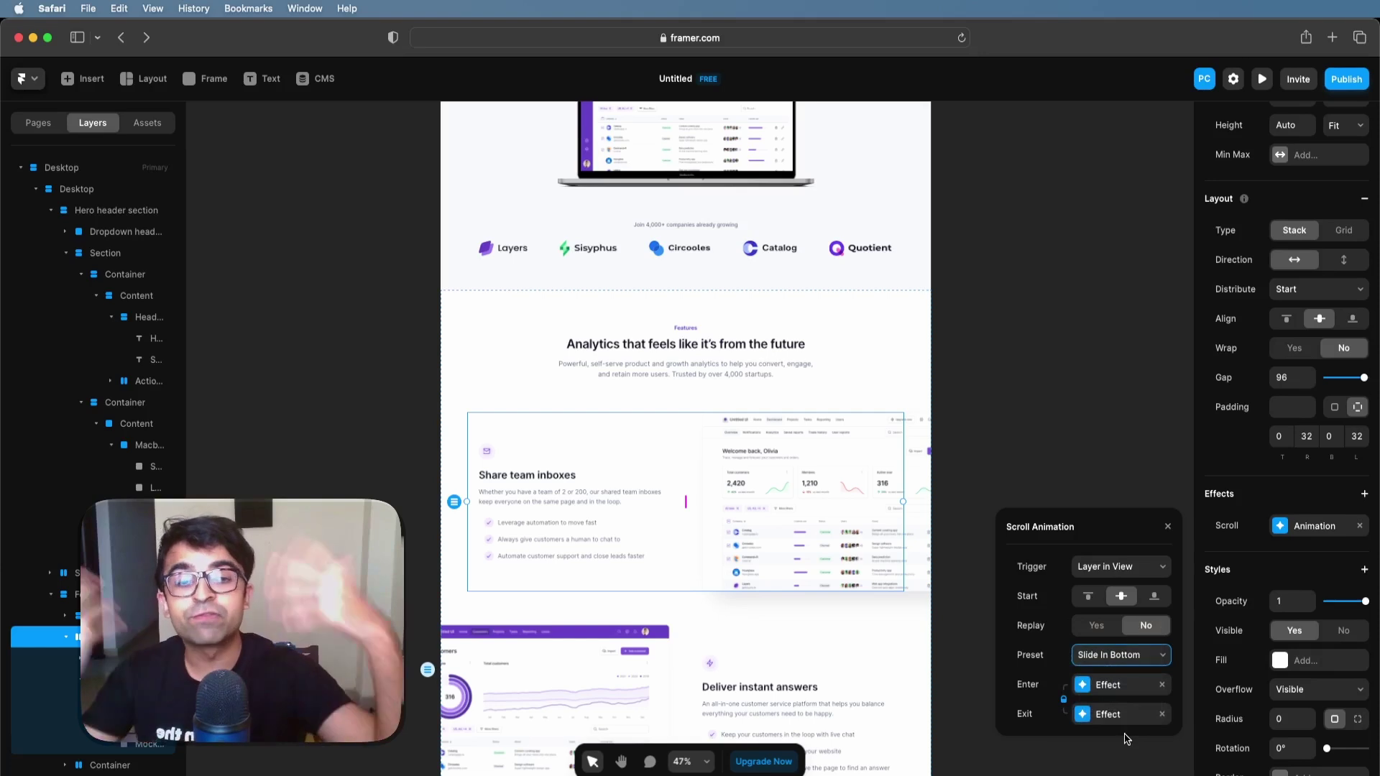
Step: Switch the enter transition to Ease and reshape its bezier curve
{"action": "left_click", "coordinate": [1120, 689]}
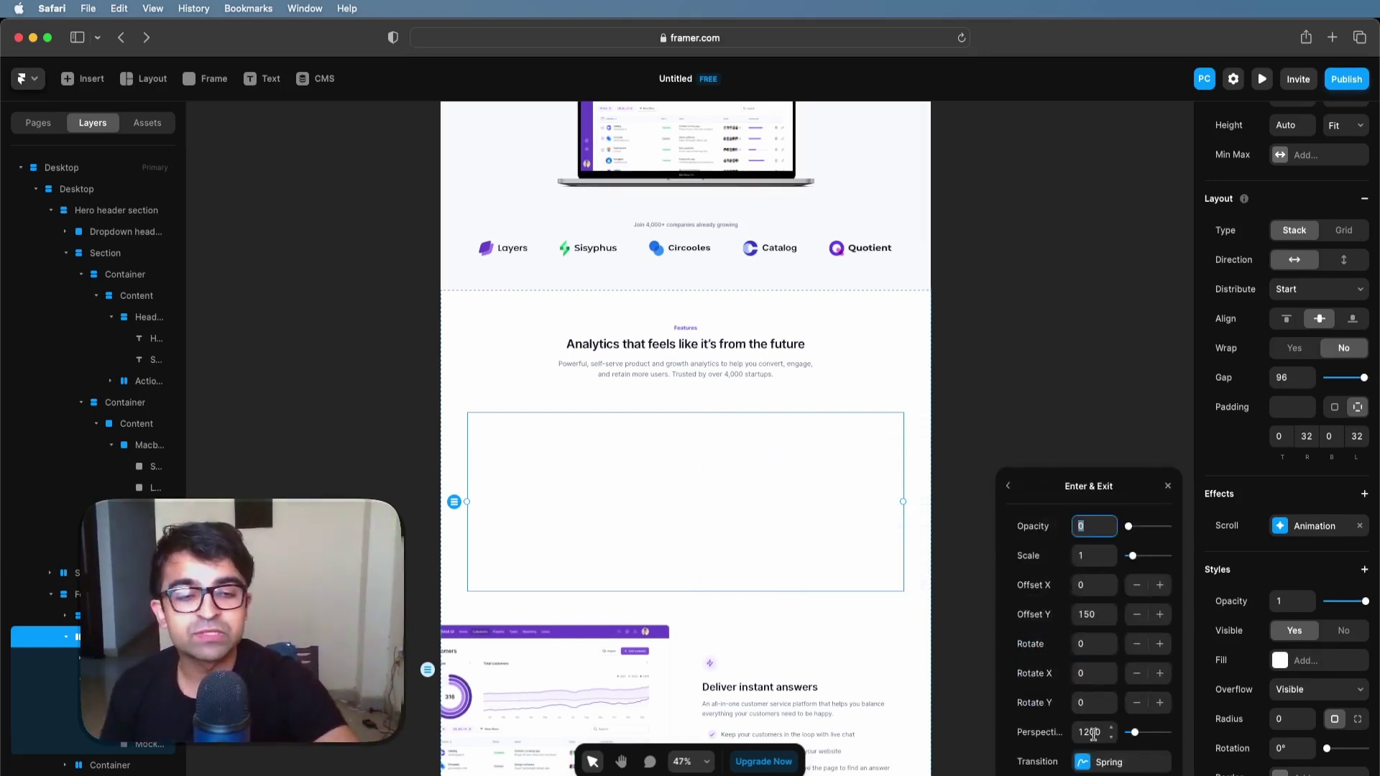
{"action": "left_click", "coordinate": [1108, 762]}
{"action": "left_click", "coordinate": [1096, 516]}
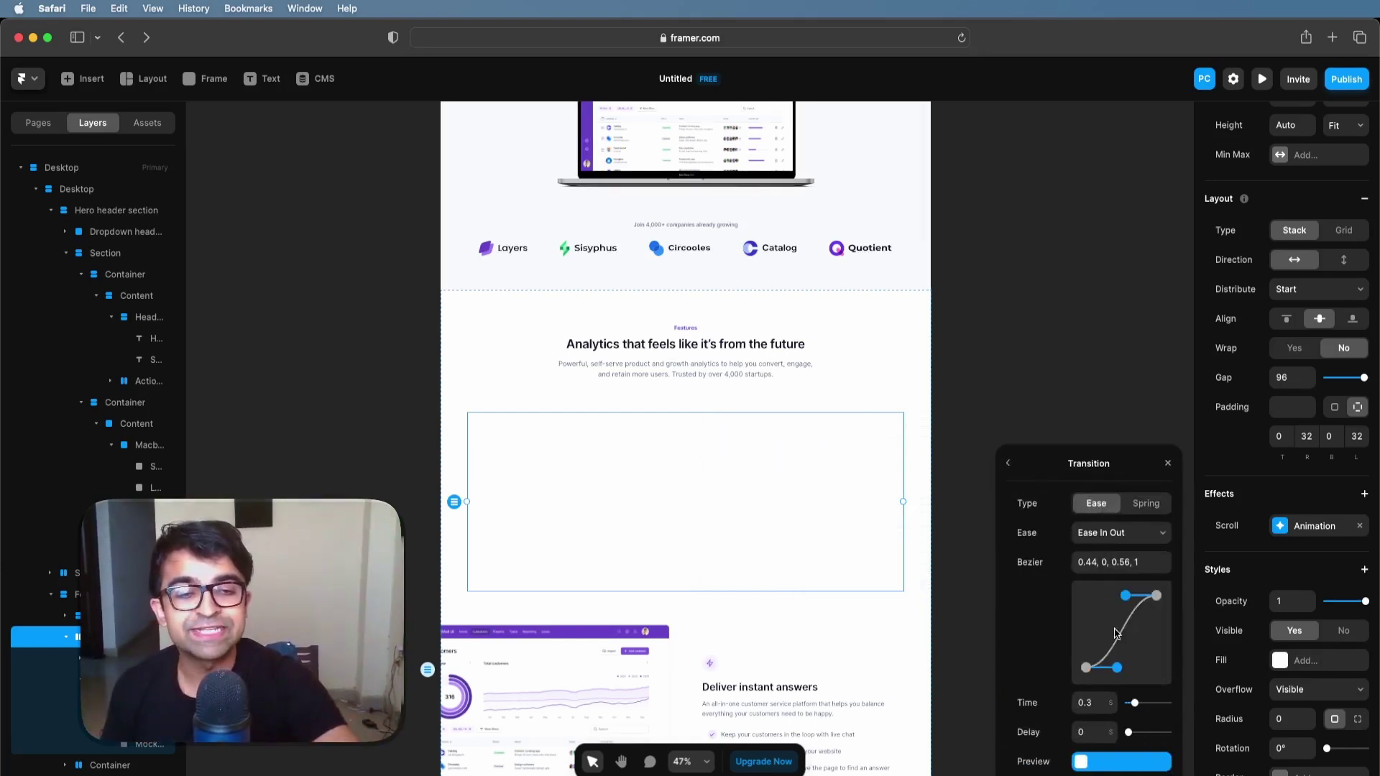
{"action": "left_click_drag", "start_coordinate": [1131, 597], "coordinate": [1114, 622]}
Step: Preview the live site to check the slide-in animation, then return to the editor
{"action": "left_click", "coordinate": [1262, 78]}
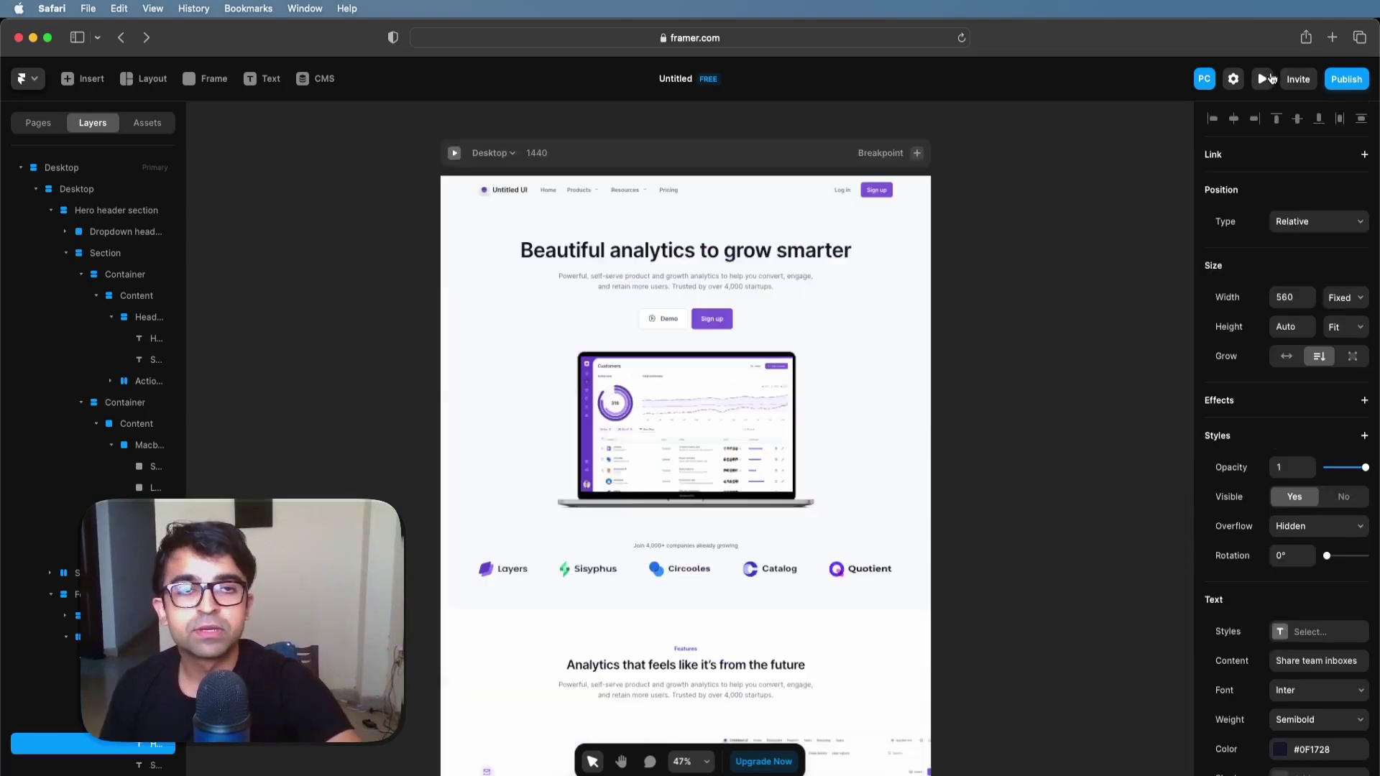
{"action": "scroll", "coordinate": [1024, 256], "scroll_direction": "down", "scroll_amount": 5}
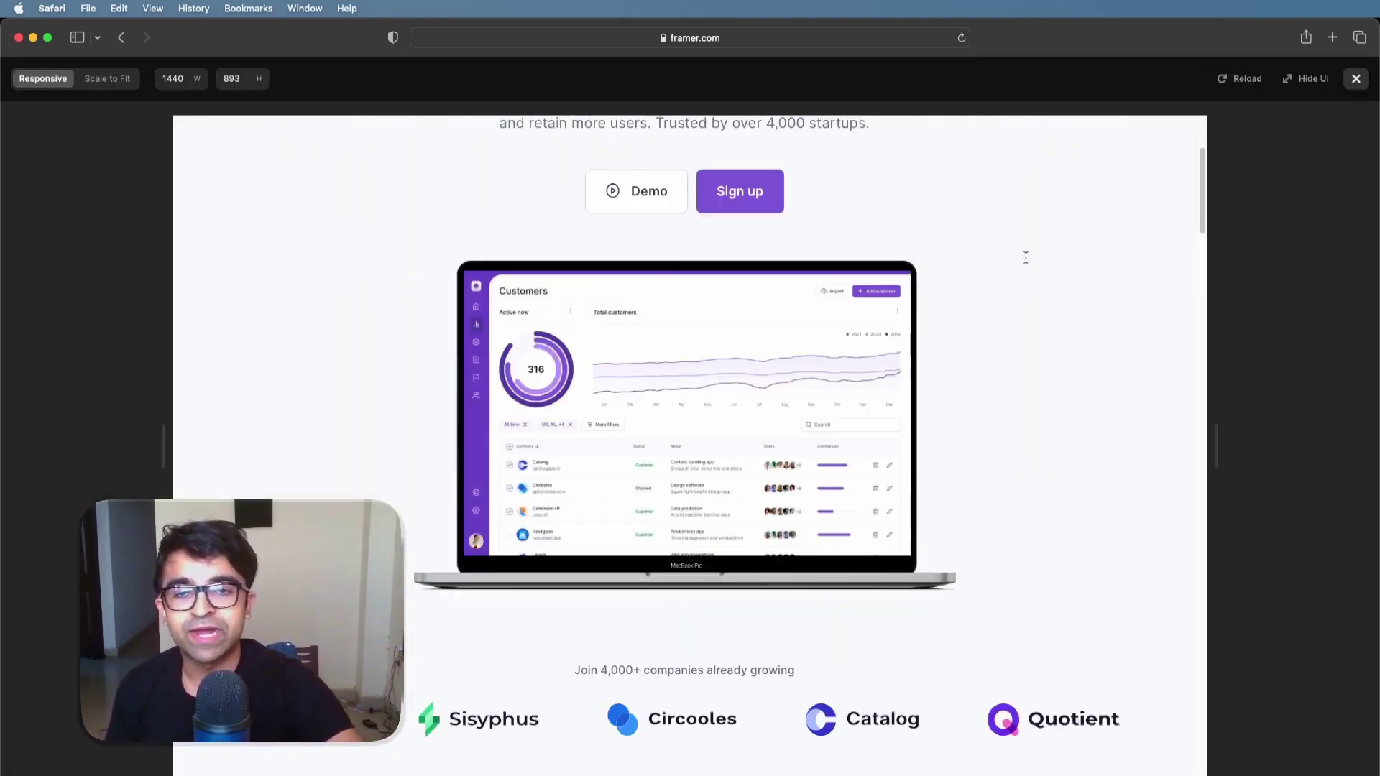
{"action": "scroll", "coordinate": [1025, 262], "scroll_direction": "down", "scroll_amount": 12}
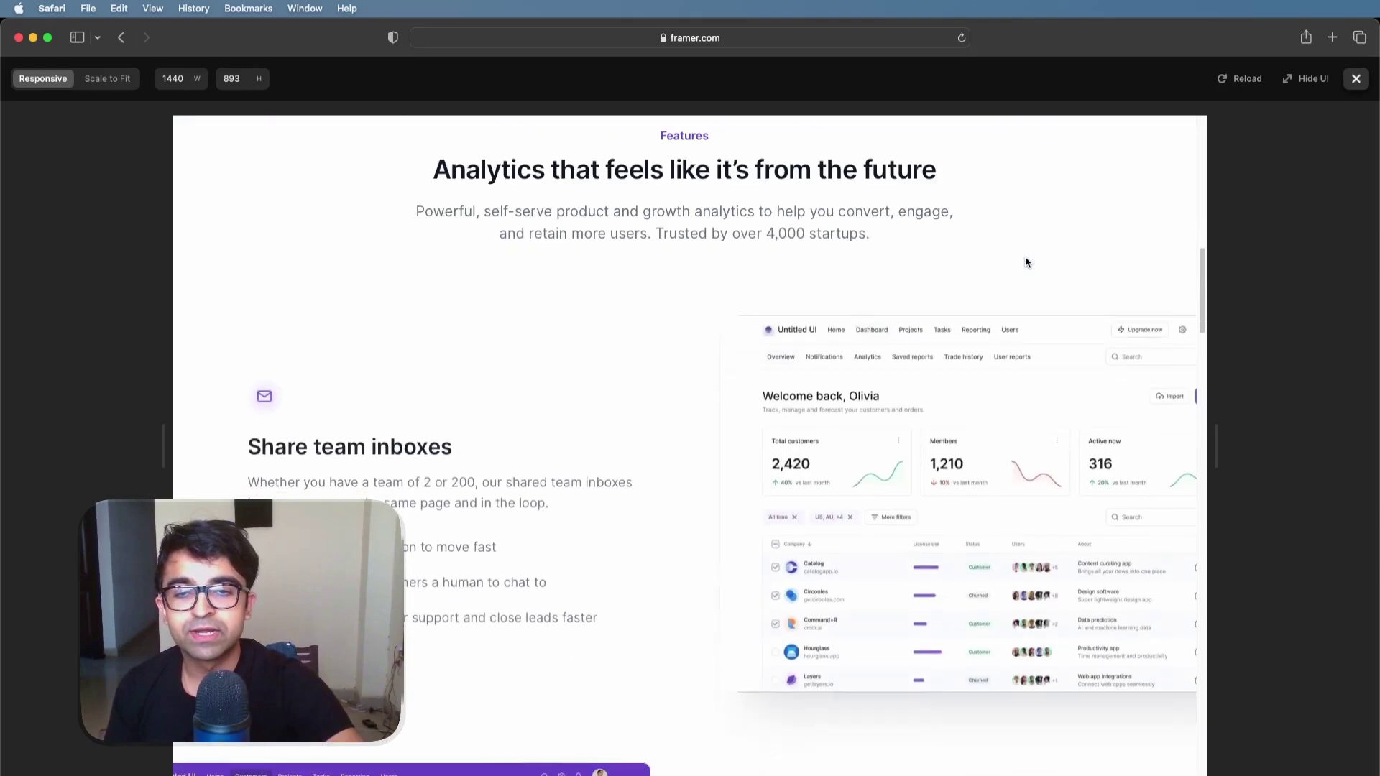
{"action": "scroll", "coordinate": [783, 460], "scroll_direction": "up", "scroll_amount": 5}
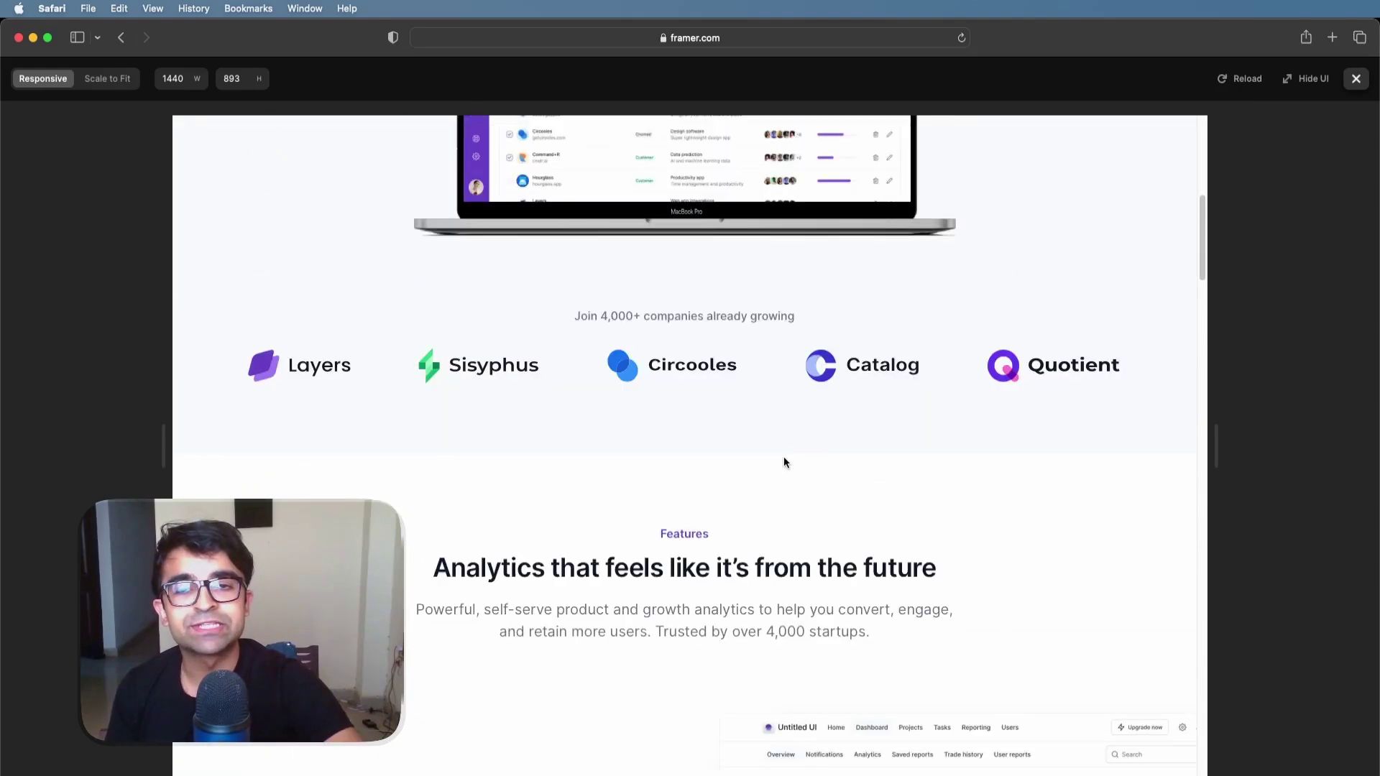
{"action": "key", "text": "Escape"}
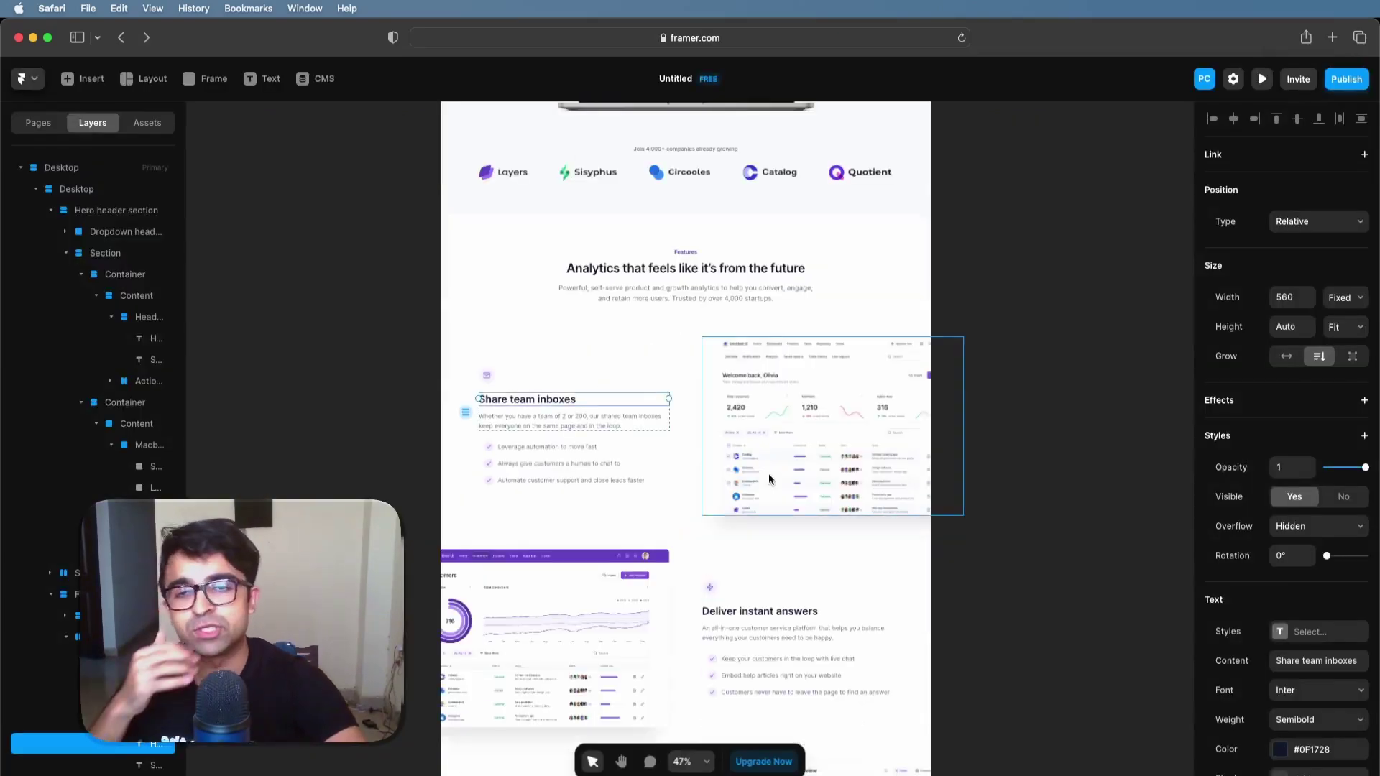
Step: Copy the scroll animation effects from the Share team inboxes feature row
{"action": "scroll", "coordinate": [769, 480], "scroll_direction": "down", "scroll_amount": 5}
{"action": "scroll", "coordinate": [769, 480], "scroll_direction": "up", "scroll_amount": 5}
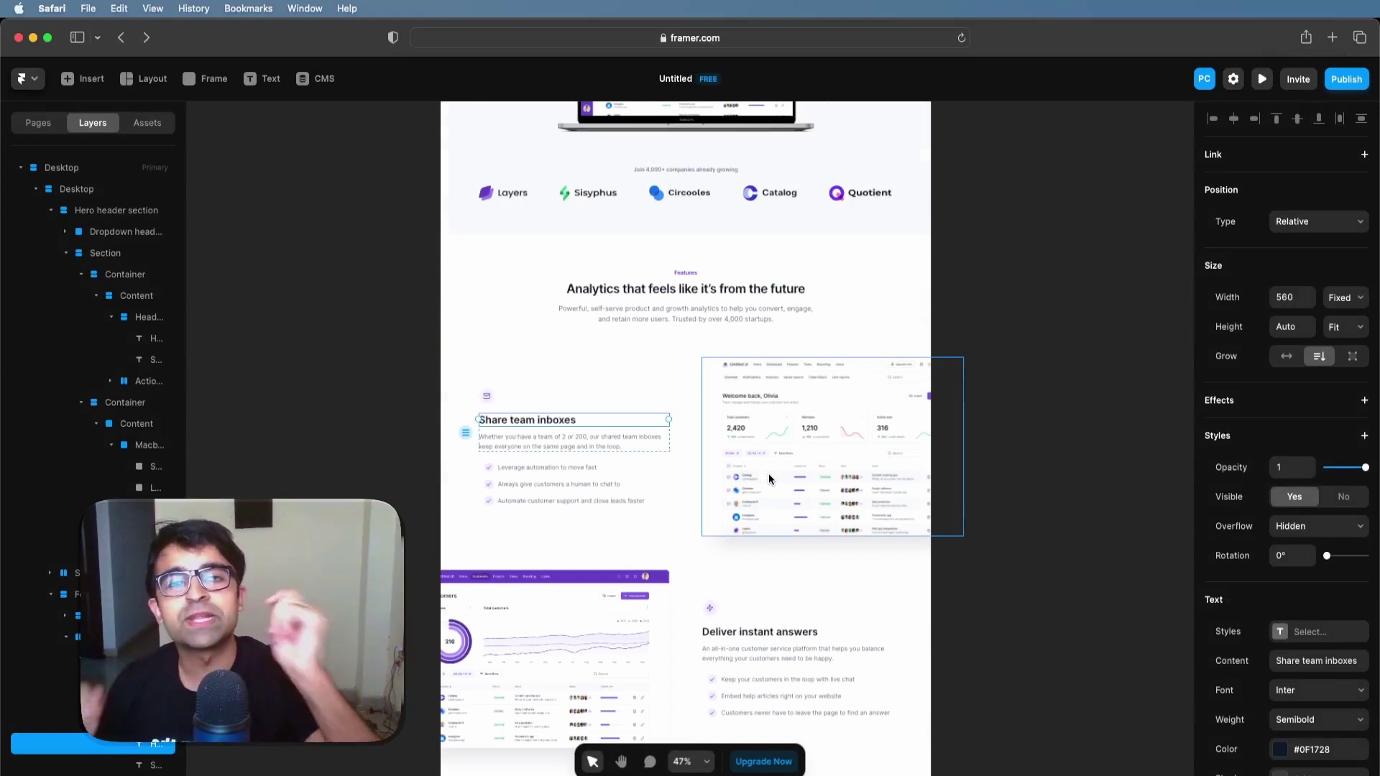
{"action": "left_click", "coordinate": [678, 441]}
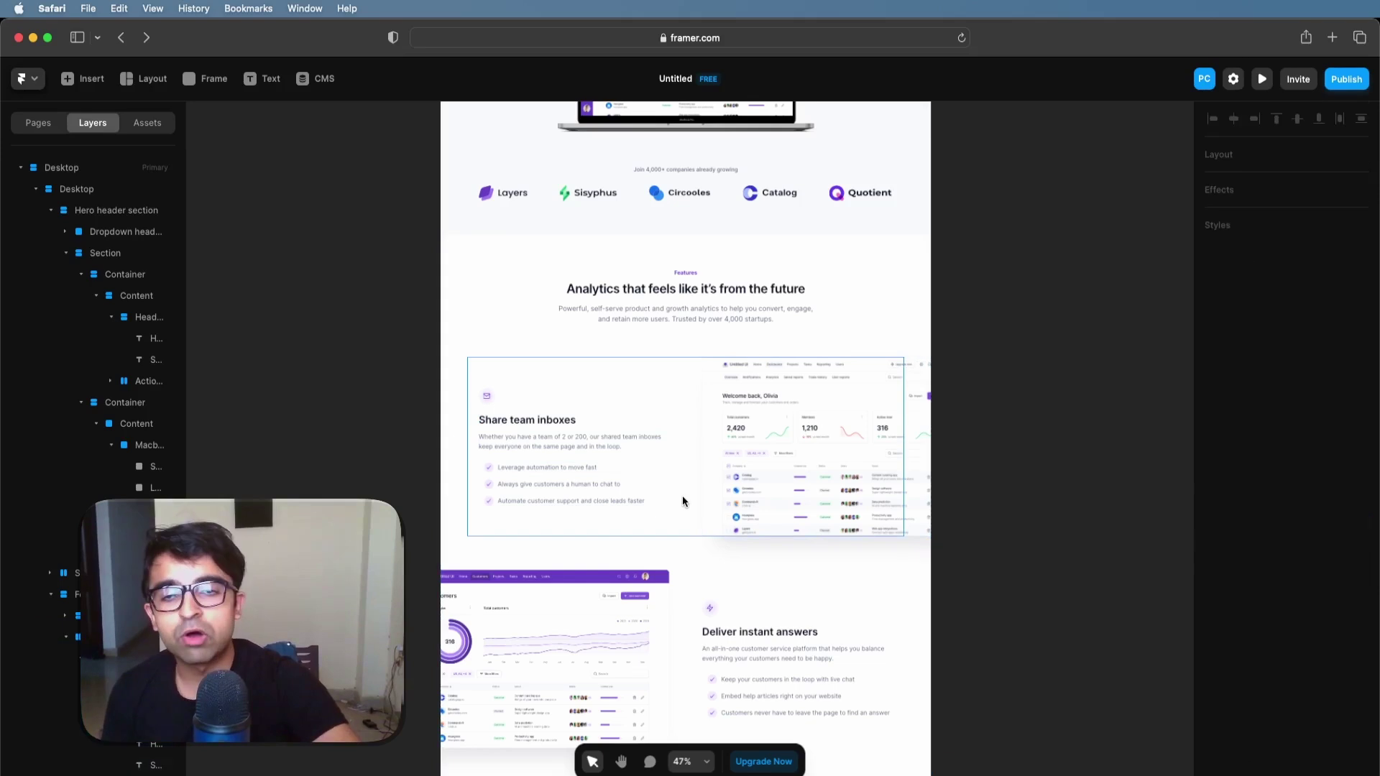
{"action": "right_click", "coordinate": [687, 497]}
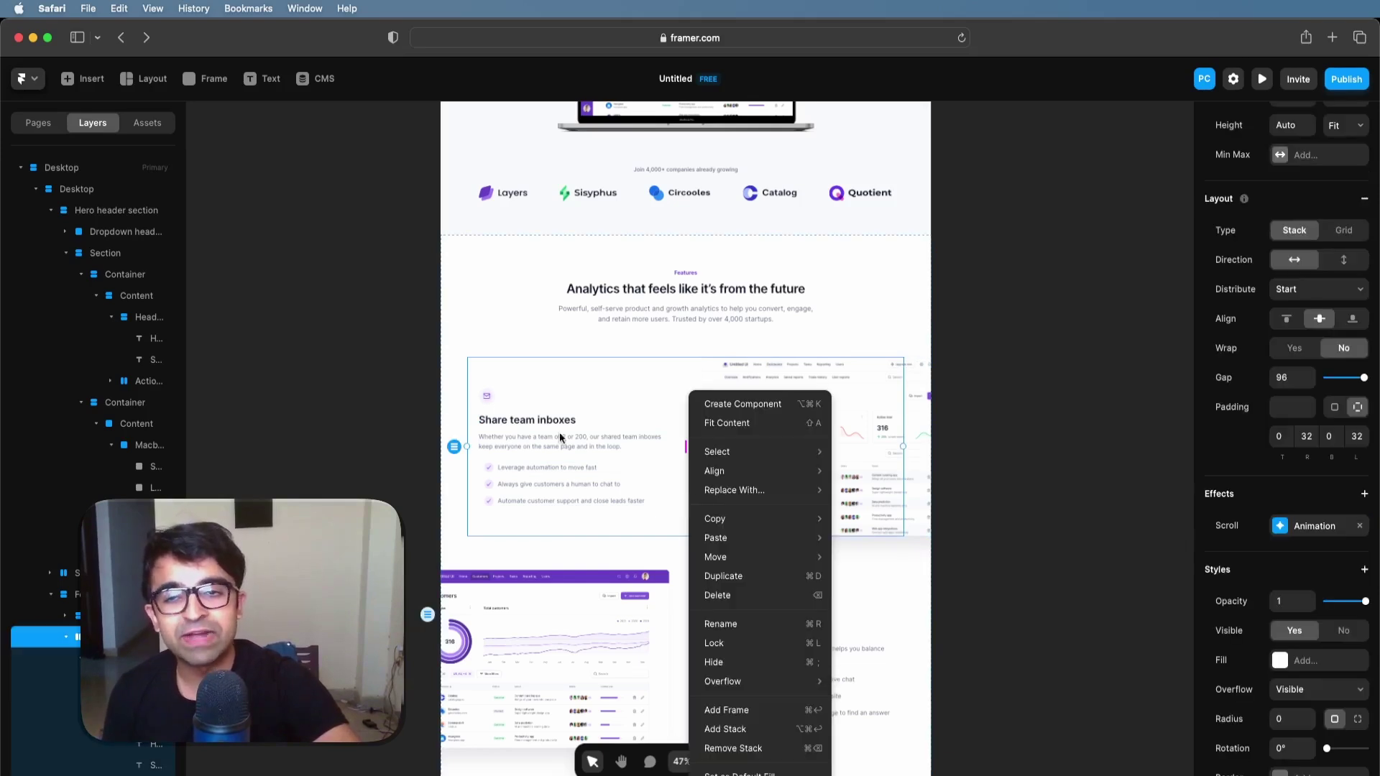
{"action": "mouse_move", "coordinate": [771, 458]}
{"action": "mouse_move", "coordinate": [766, 528]}
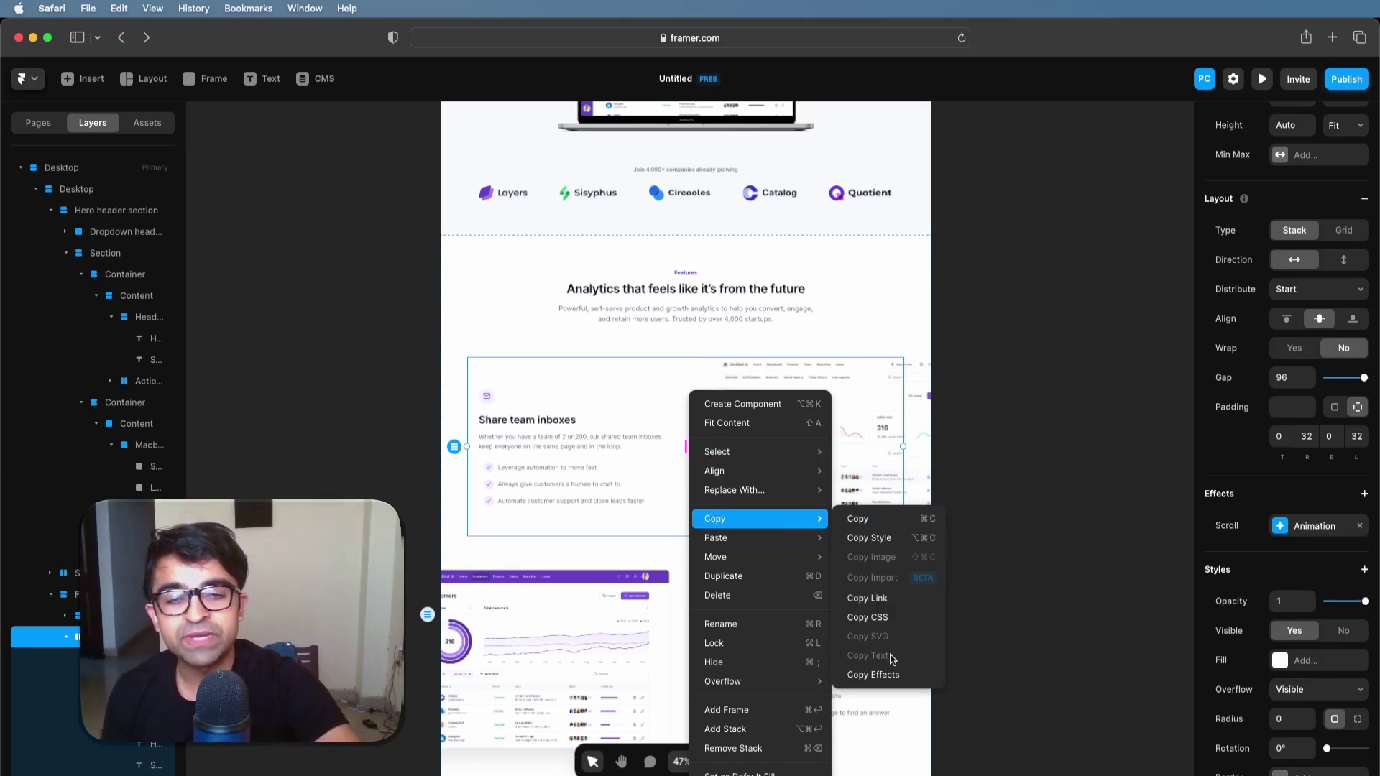
{"action": "left_click", "coordinate": [868, 675]}
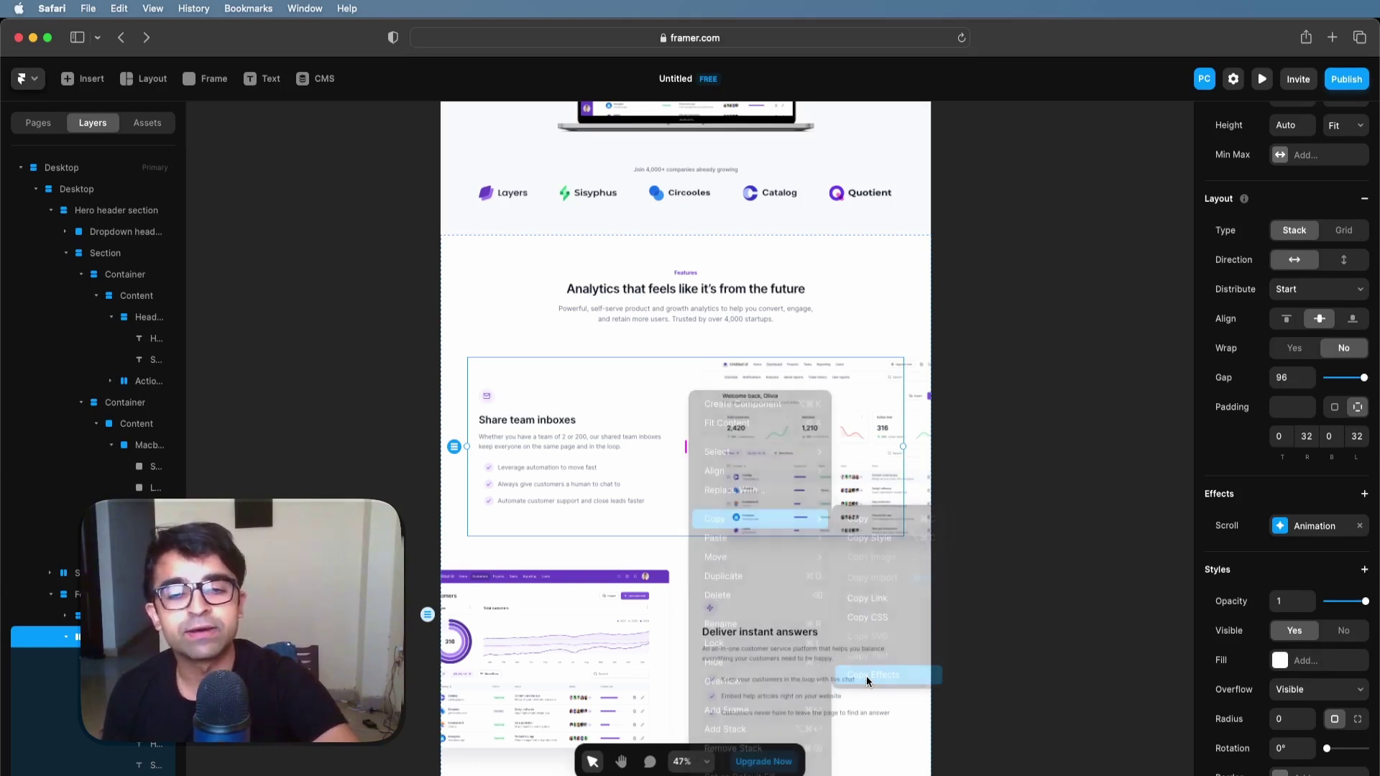
Step: Paste those effects onto the Deliver instant answers and Manage your team rows, then preview
{"action": "scroll", "coordinate": [679, 414], "scroll_direction": "down", "scroll_amount": 3}
{"action": "left_click", "coordinate": [679, 414]}
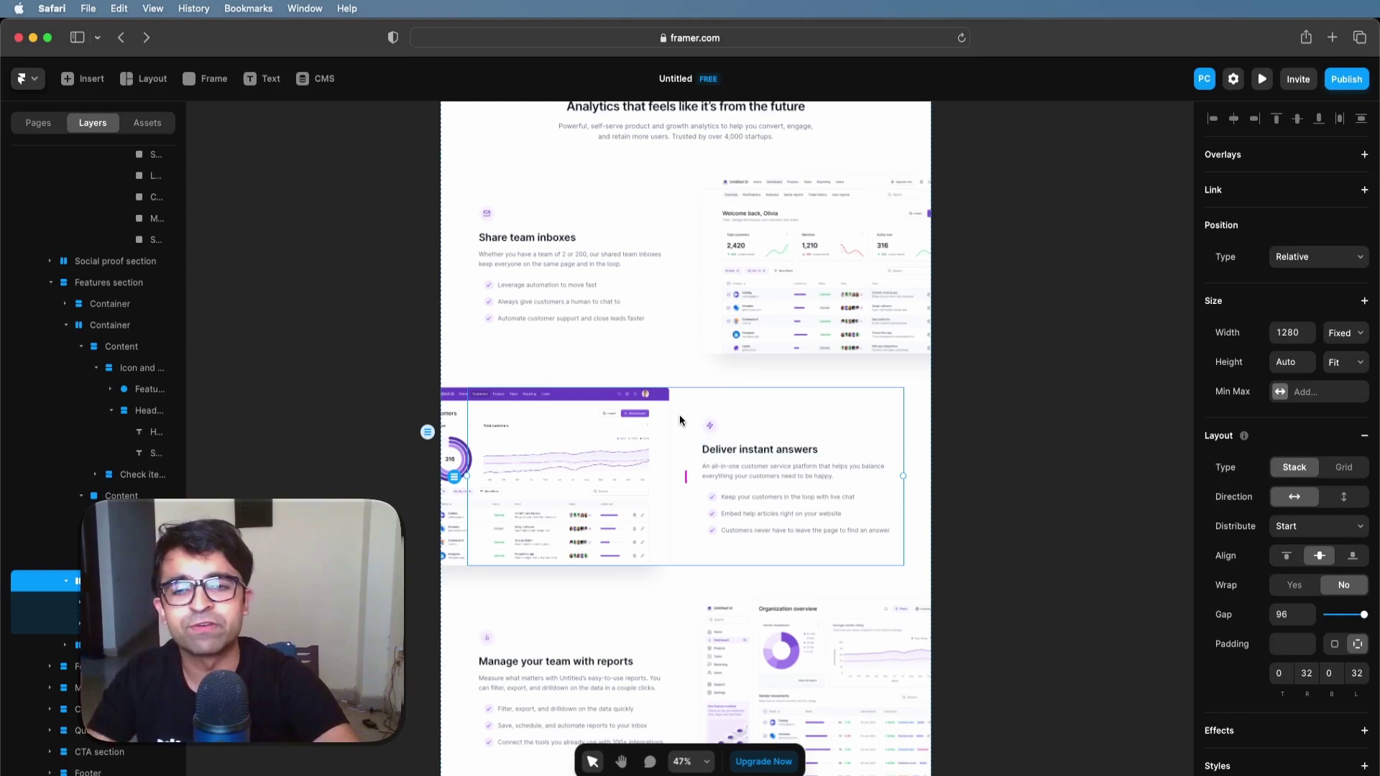
{"action": "right_click", "coordinate": [679, 414]}
{"action": "mouse_move", "coordinate": [719, 537]}
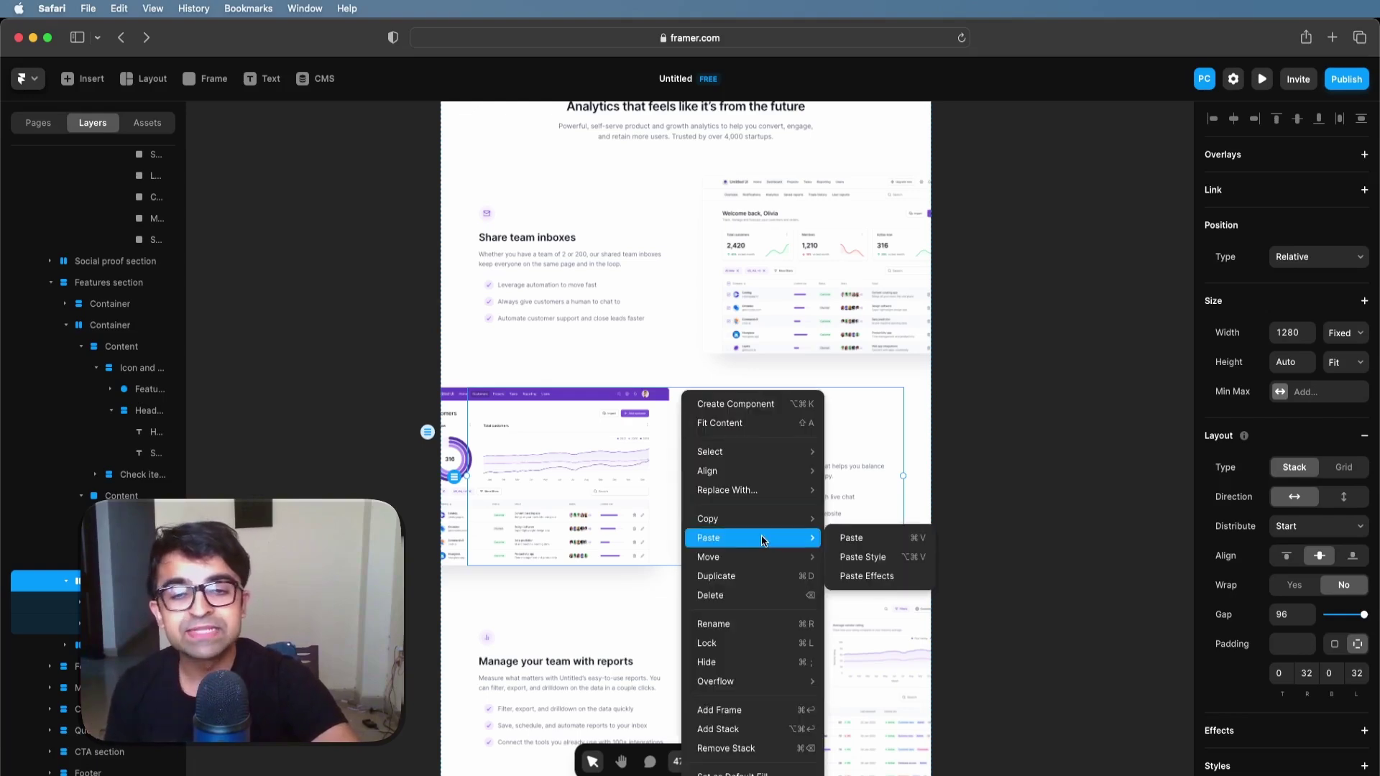
{"action": "left_click", "coordinate": [868, 575]}
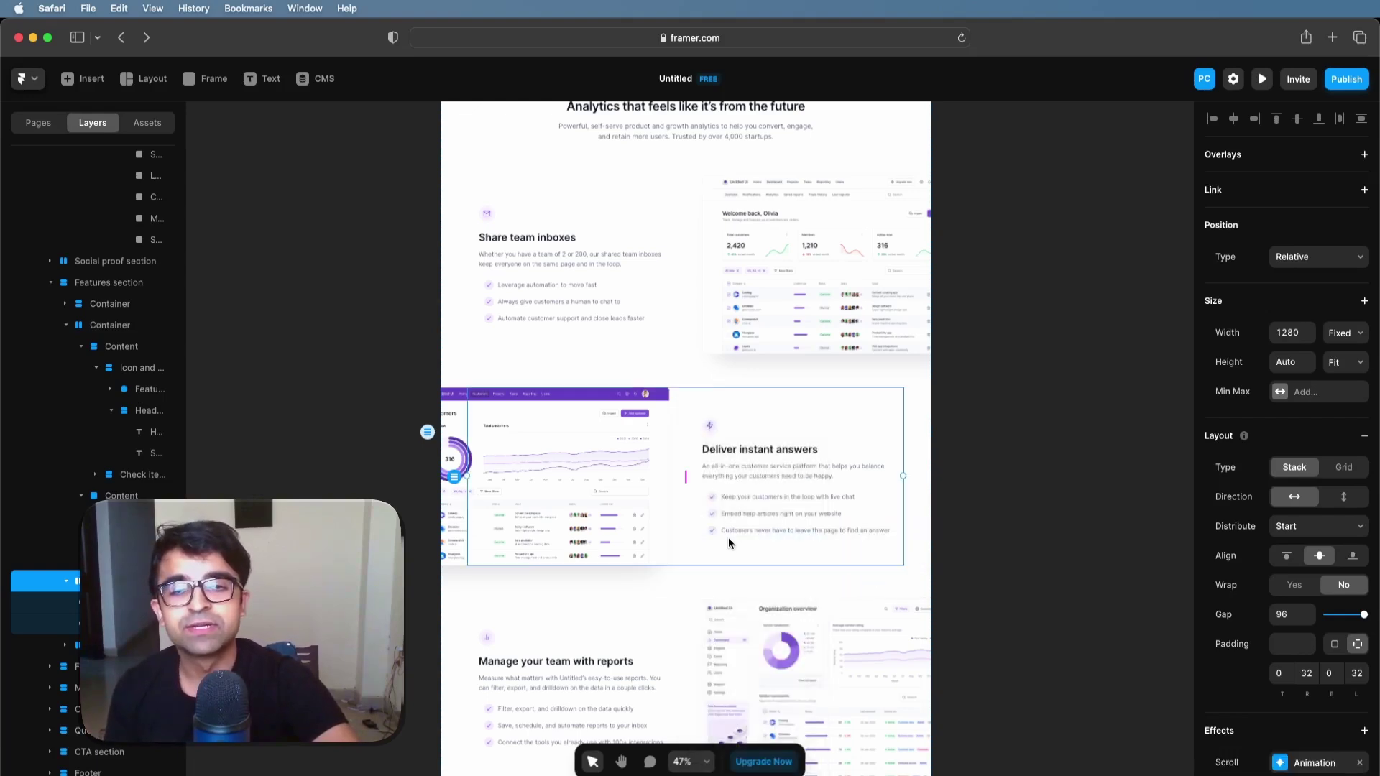
{"action": "scroll", "coordinate": [727, 537], "scroll_direction": "down", "scroll_amount": 3}
{"action": "left_click", "coordinate": [679, 440]}
{"action": "right_click", "coordinate": [679, 440]}
{"action": "mouse_move", "coordinate": [774, 544]}
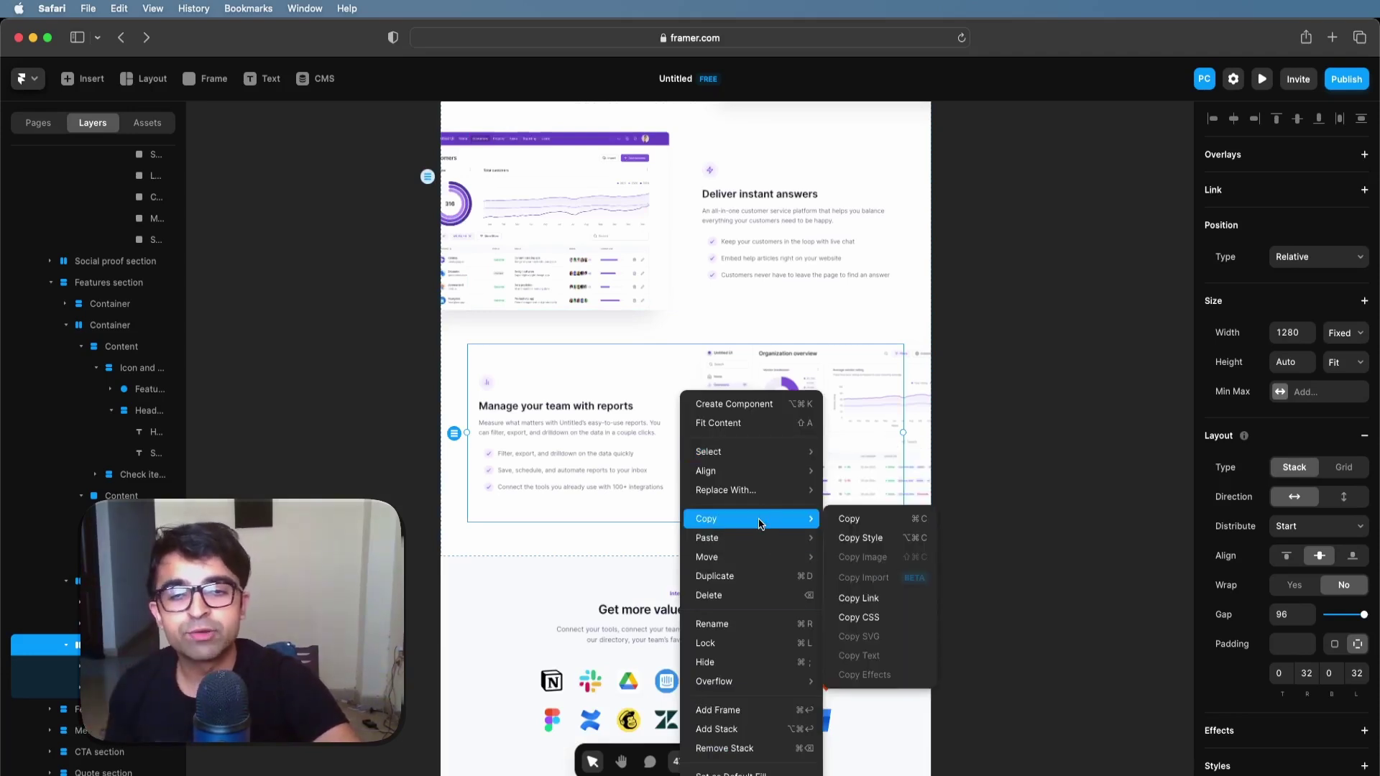
{"action": "left_click", "coordinate": [871, 573]}
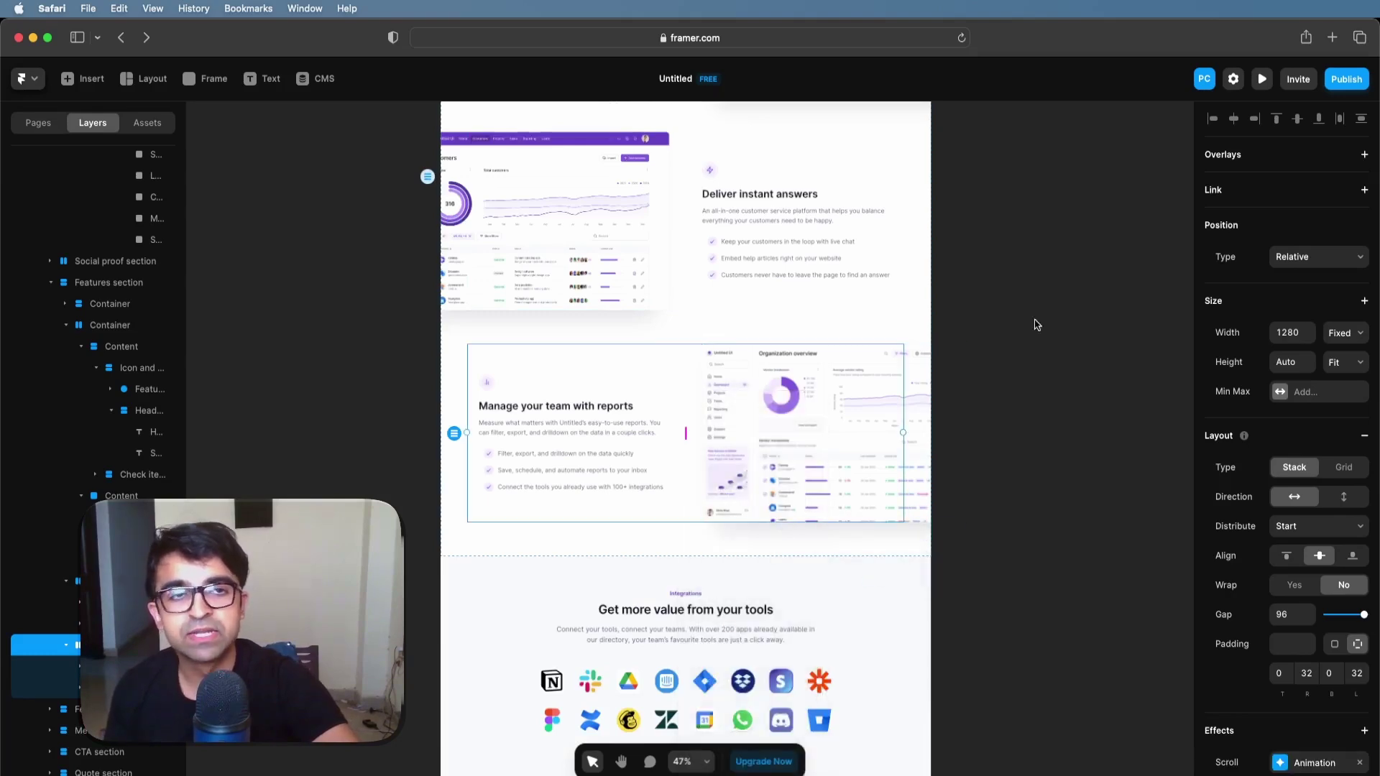
{"action": "left_click", "coordinate": [1262, 79]}
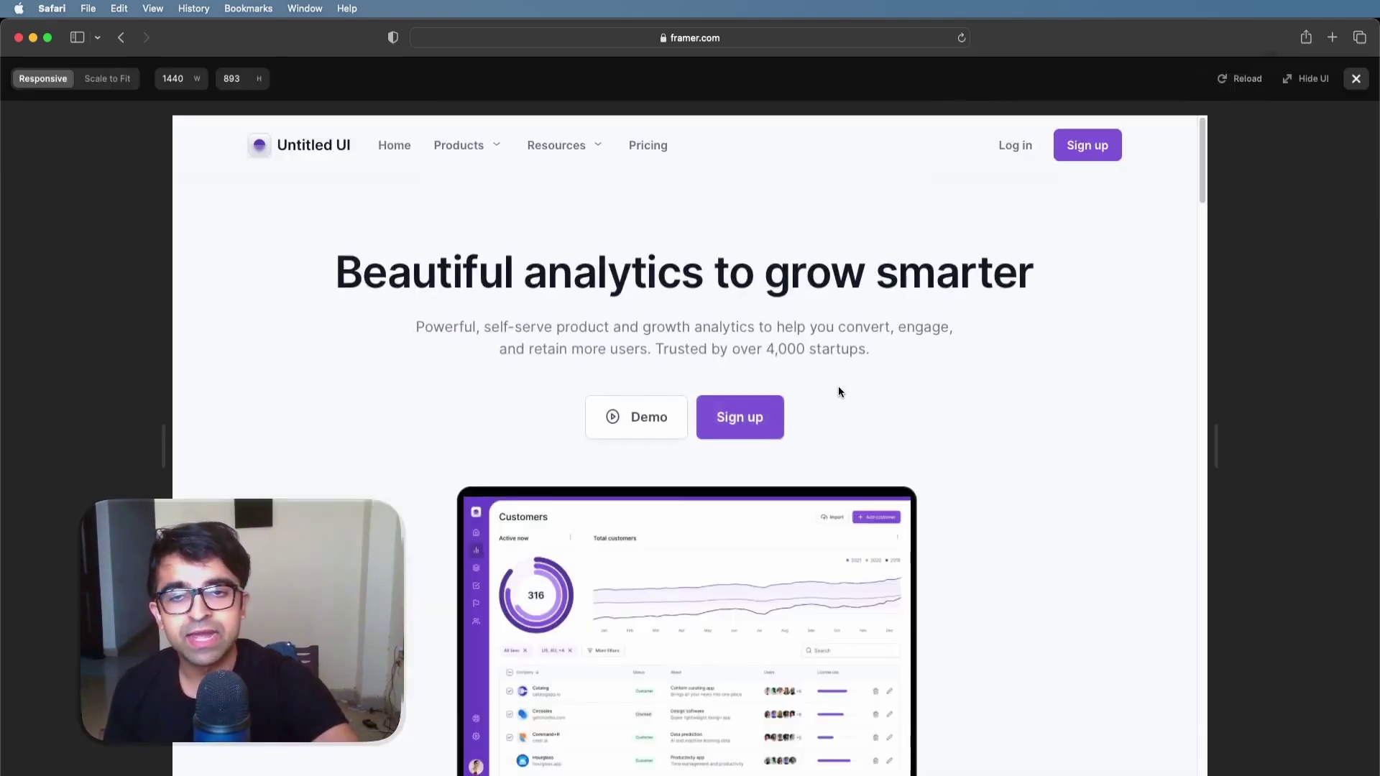
Step: Scroll the preview to watch the feature rows animate in, then close it
{"action": "scroll", "coordinate": [838, 388], "scroll_direction": "down", "scroll_amount": 5}
{"action": "scroll", "coordinate": [838, 388], "scroll_direction": "down", "scroll_amount": 10}
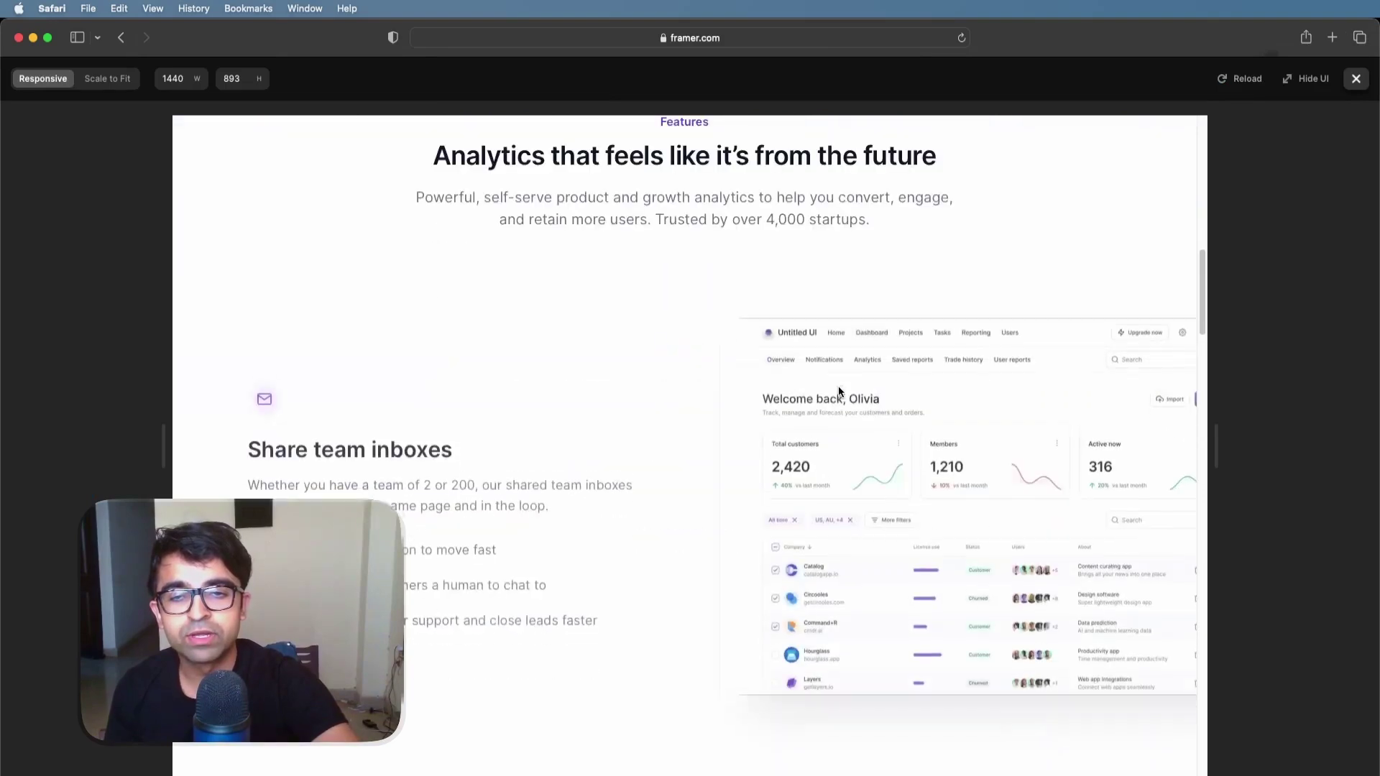
{"action": "scroll", "coordinate": [838, 386], "scroll_direction": "down", "scroll_amount": 10}
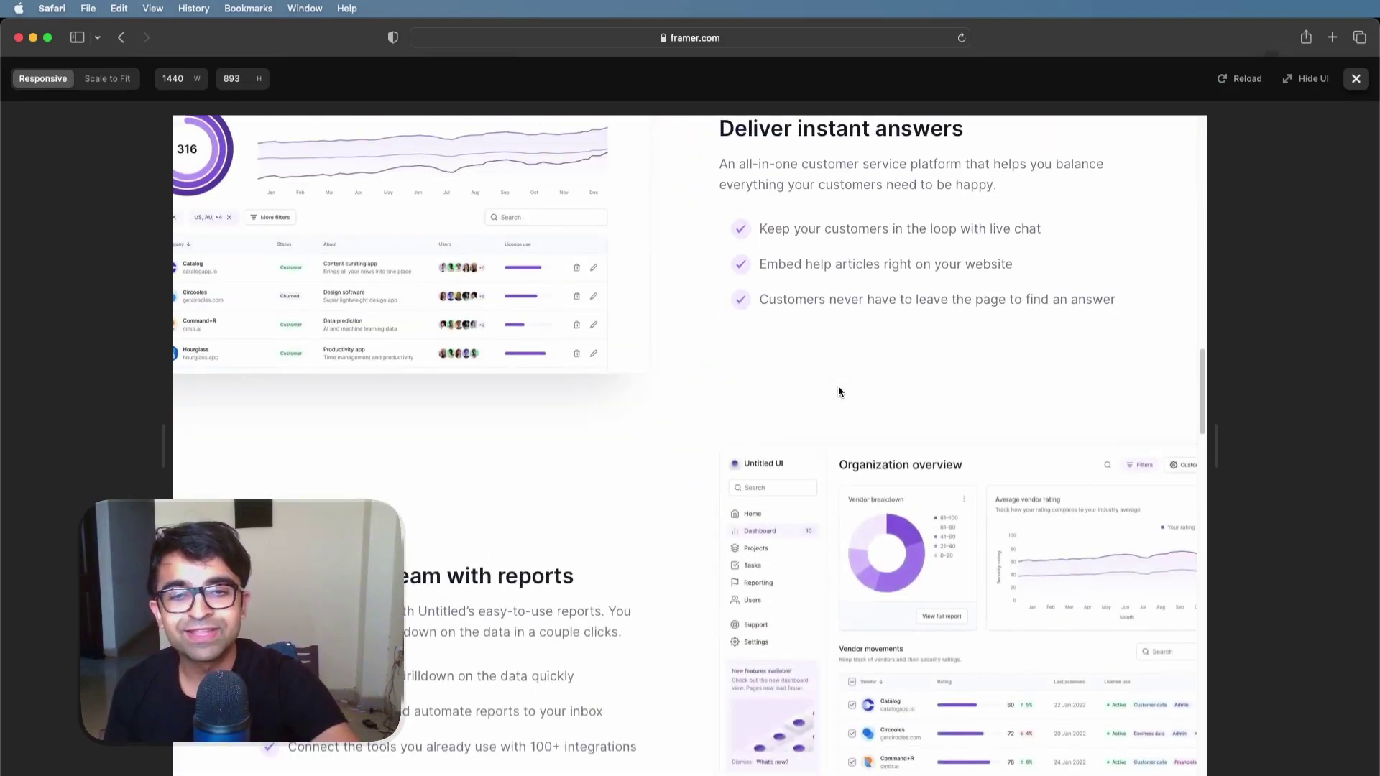
{"action": "left_click", "coordinate": [1356, 79]}
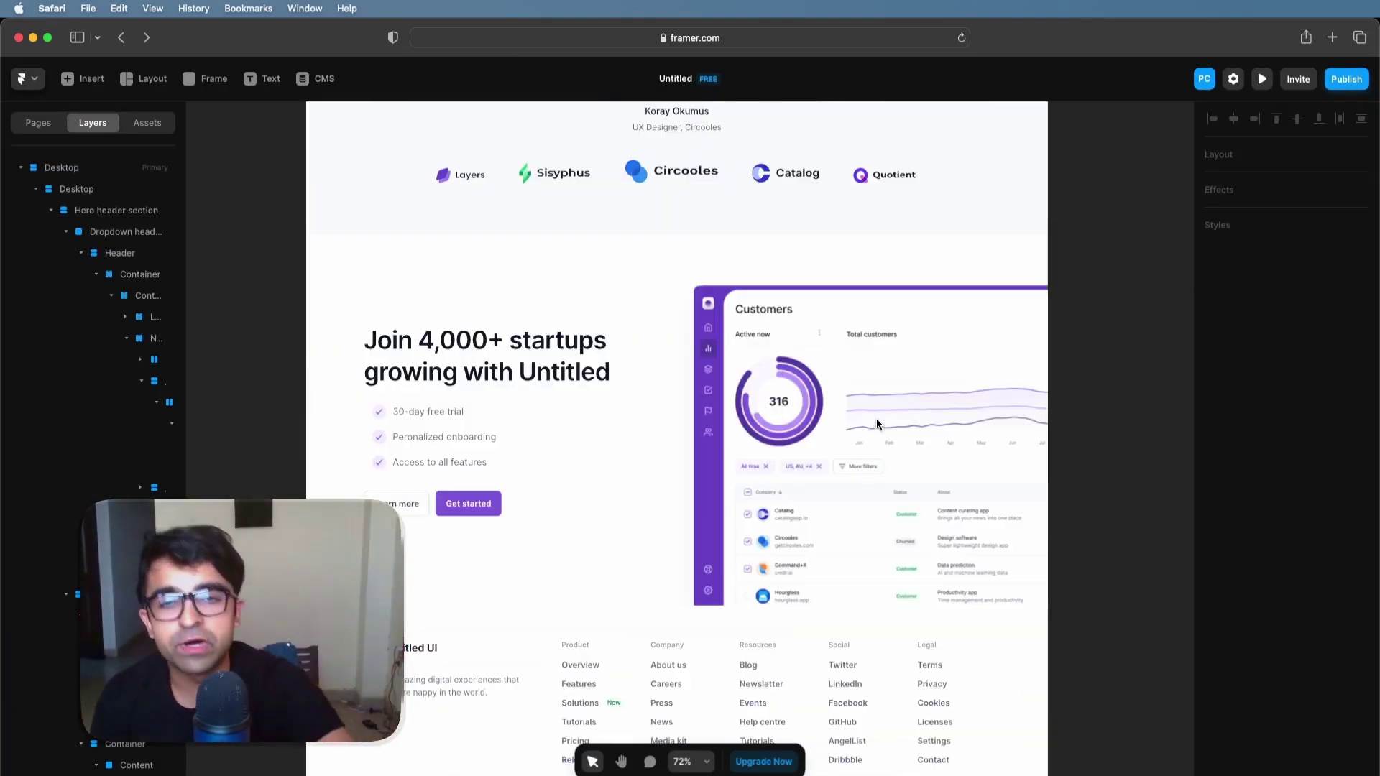
Step: Select the parent frame of the CTA section's Customers dashboard image
{"action": "left_click", "coordinate": [876, 421]}
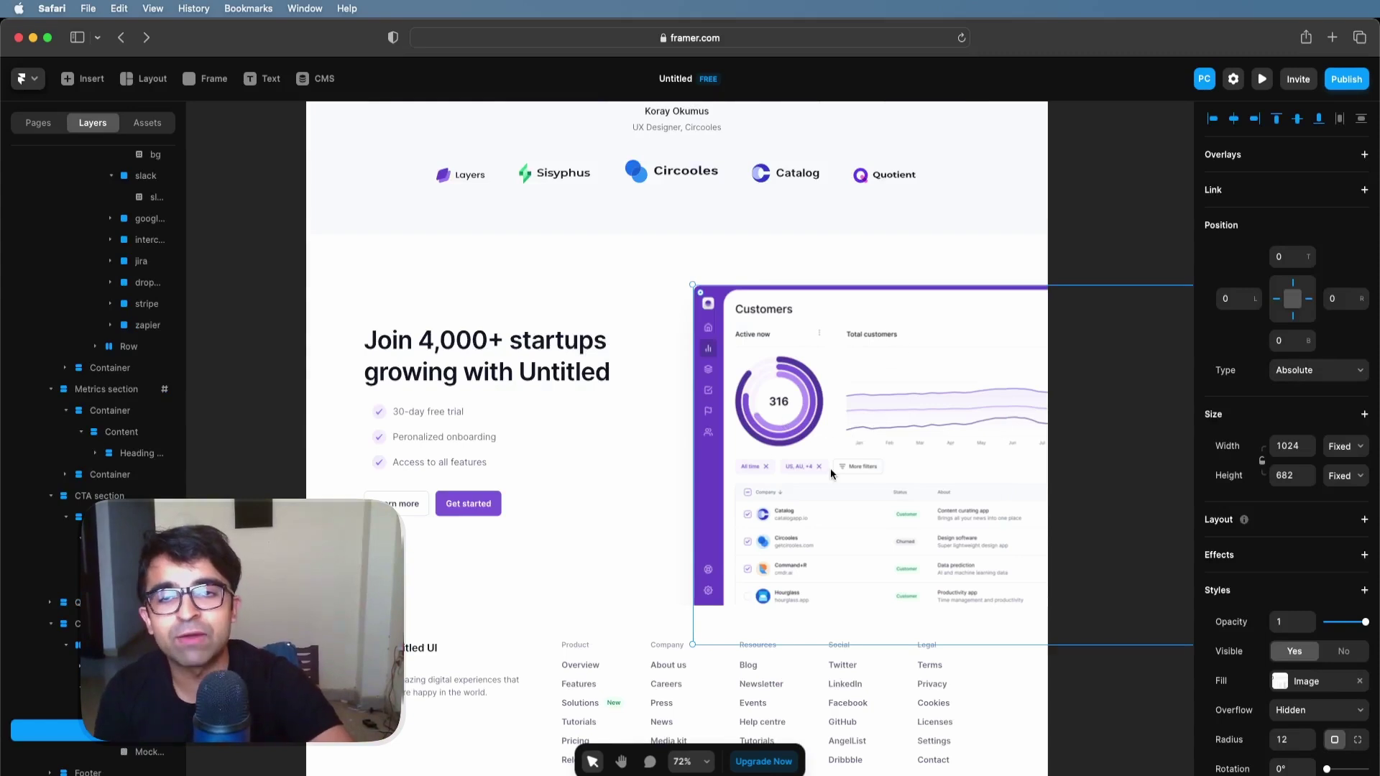
{"action": "scroll", "coordinate": [830, 468], "scroll_direction": "up", "scroll_amount": 1}
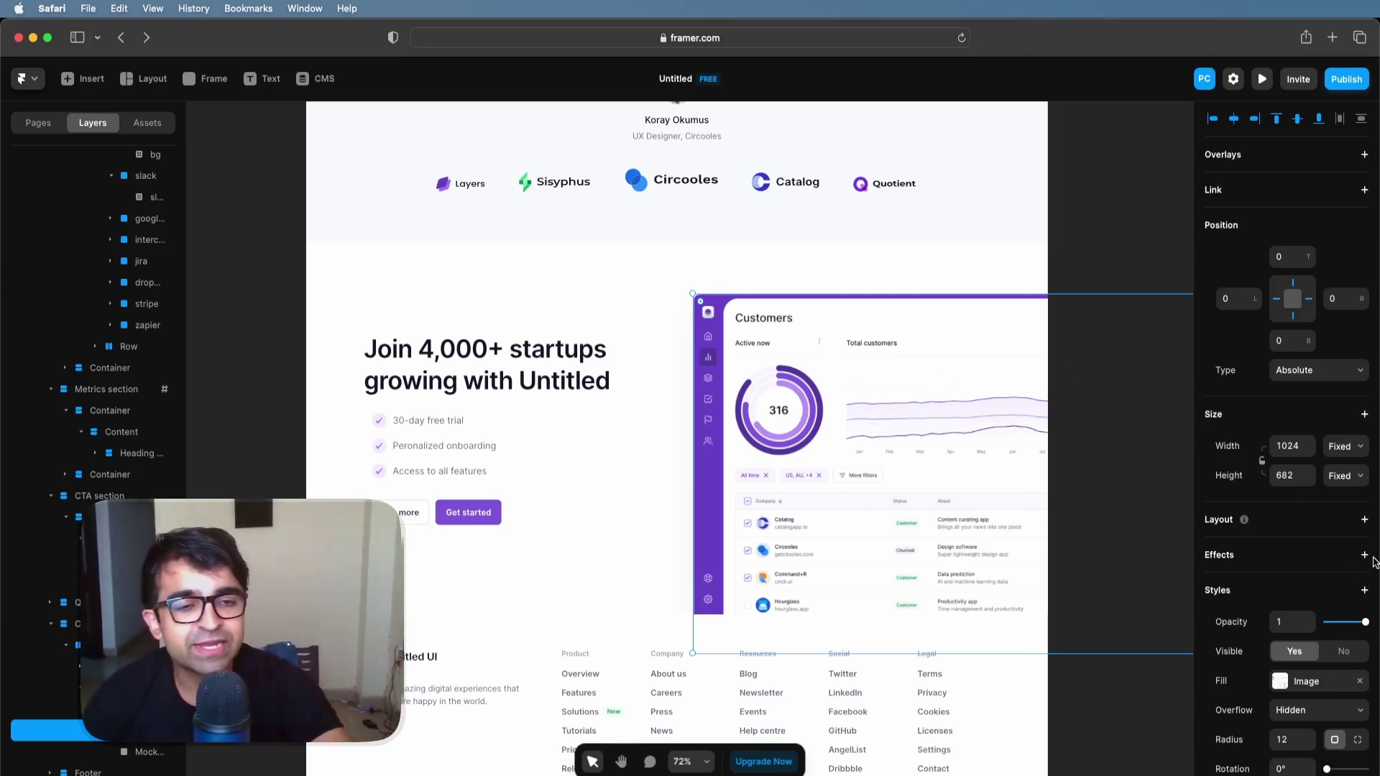
{"action": "key", "text": "super+z"}
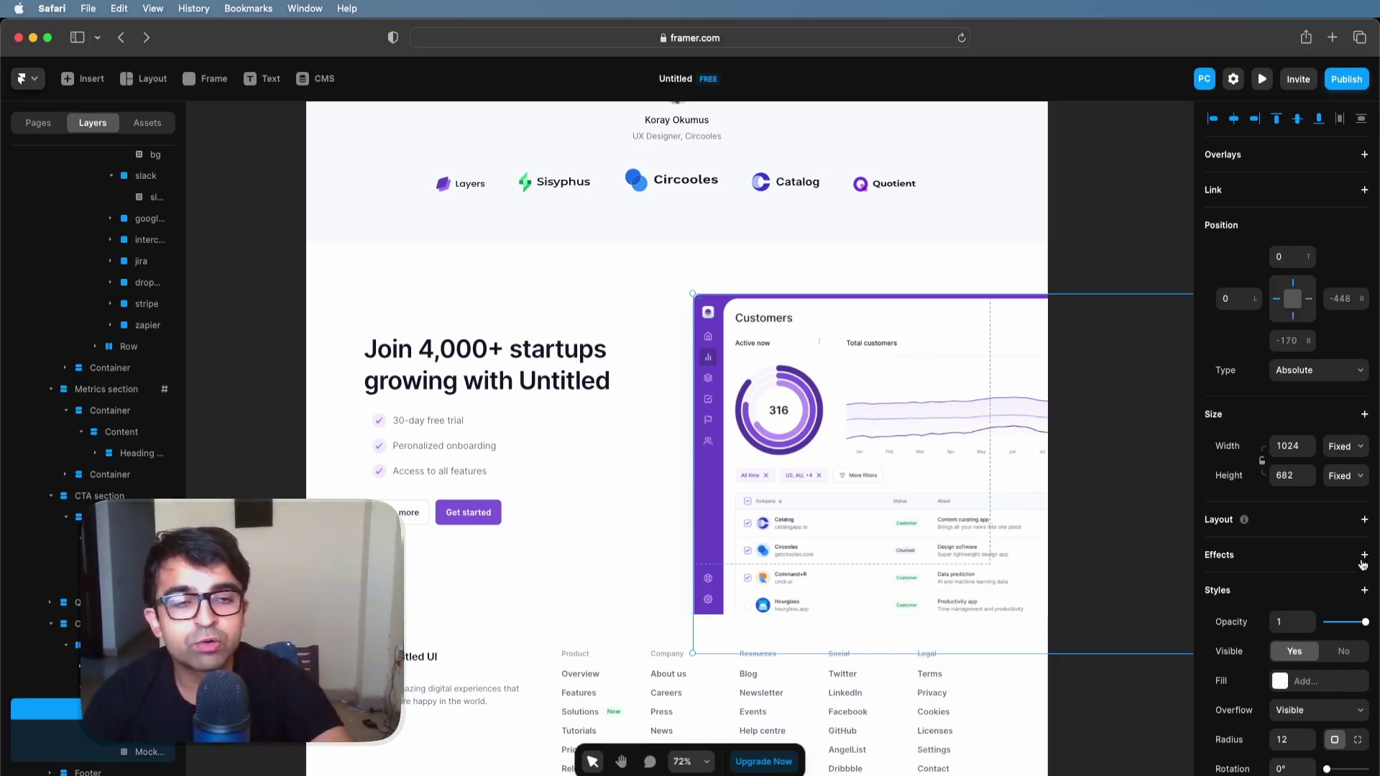
Step: Add a Scroll Transform effect triggered by Layer in View and open its From settings
{"action": "left_click", "coordinate": [1363, 553]}
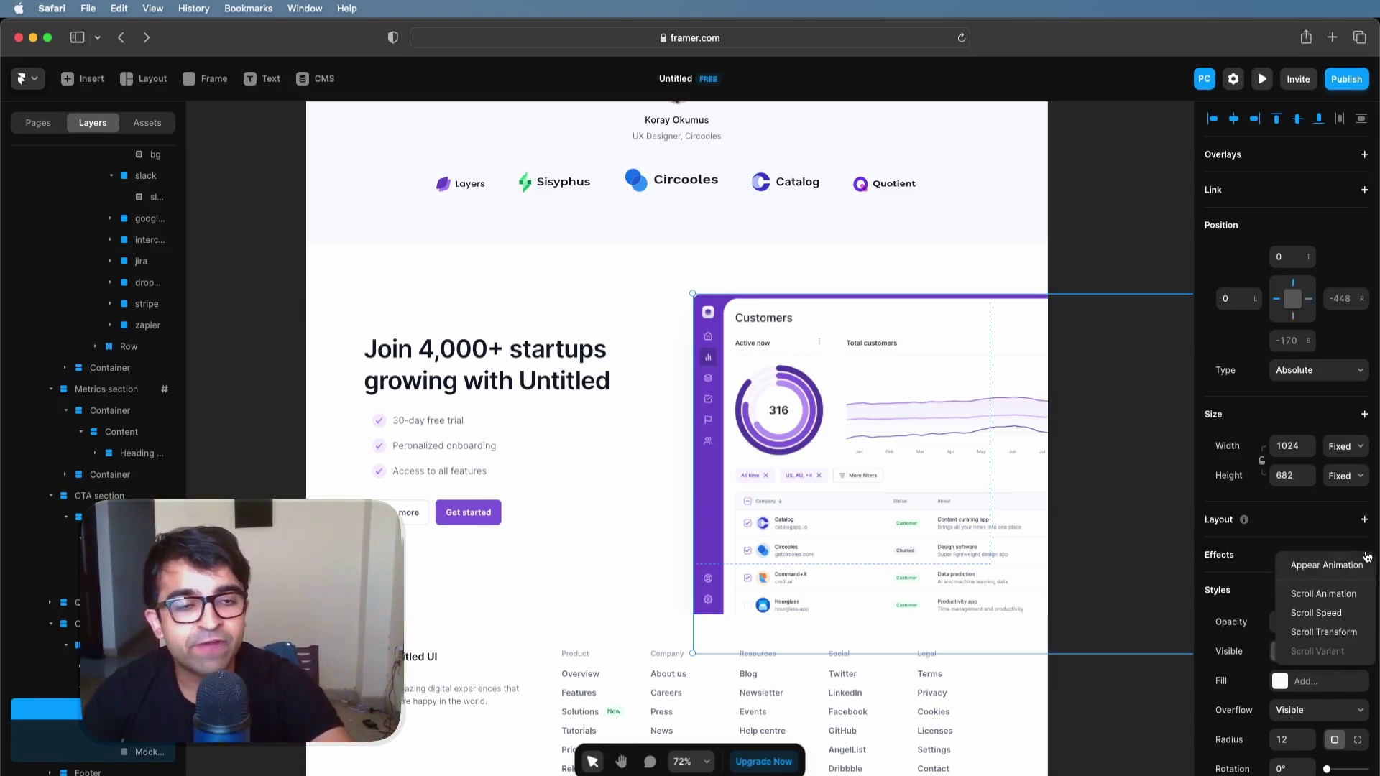
{"action": "left_click", "coordinate": [1329, 633]}
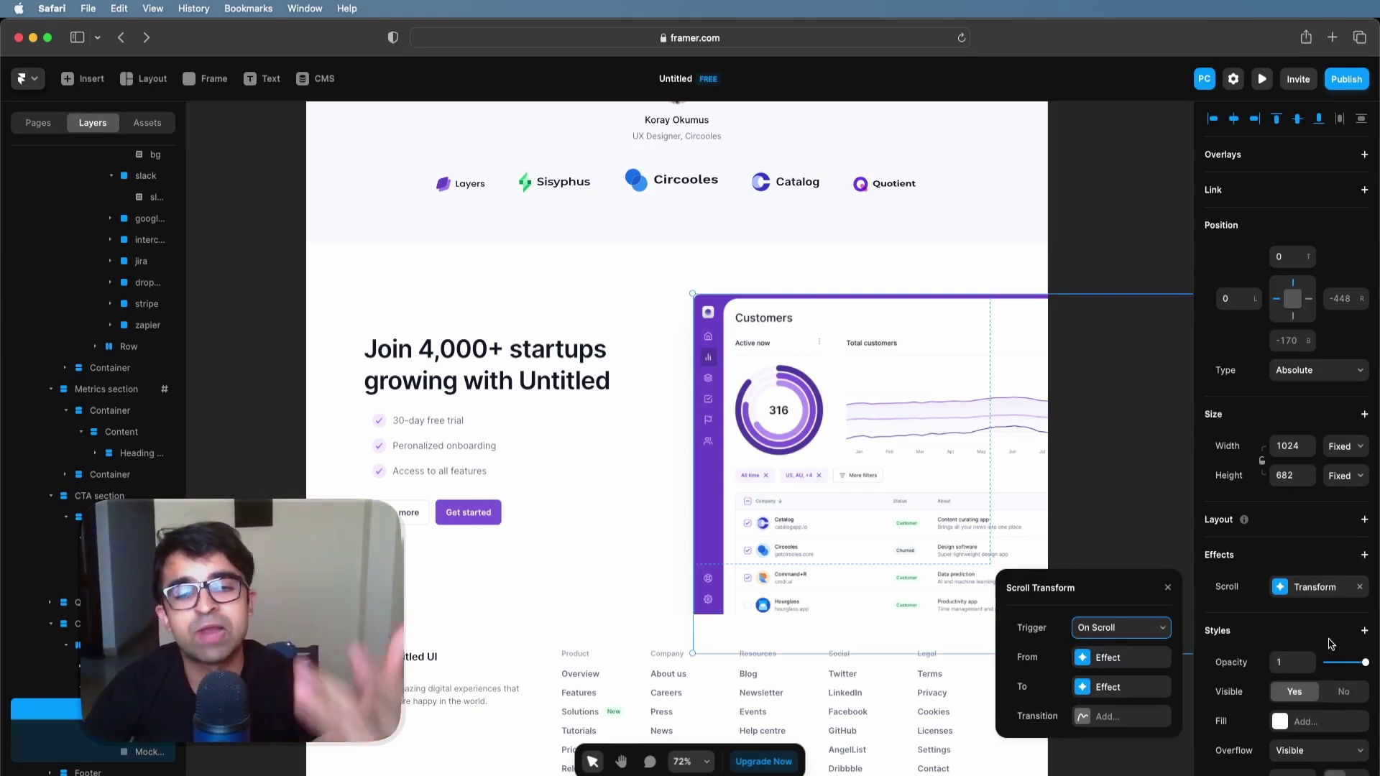
{"action": "left_click", "coordinate": [1135, 627]}
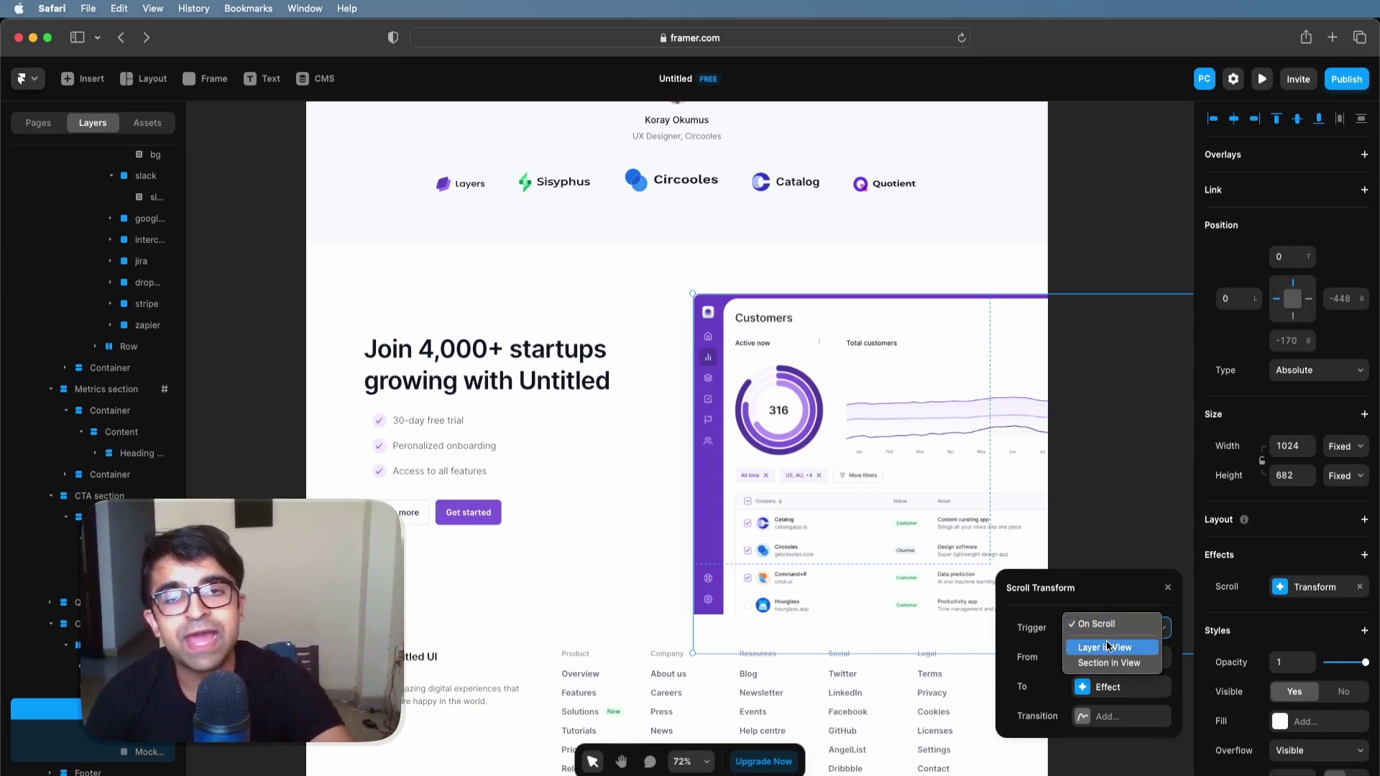
{"action": "left_click", "coordinate": [1107, 646]}
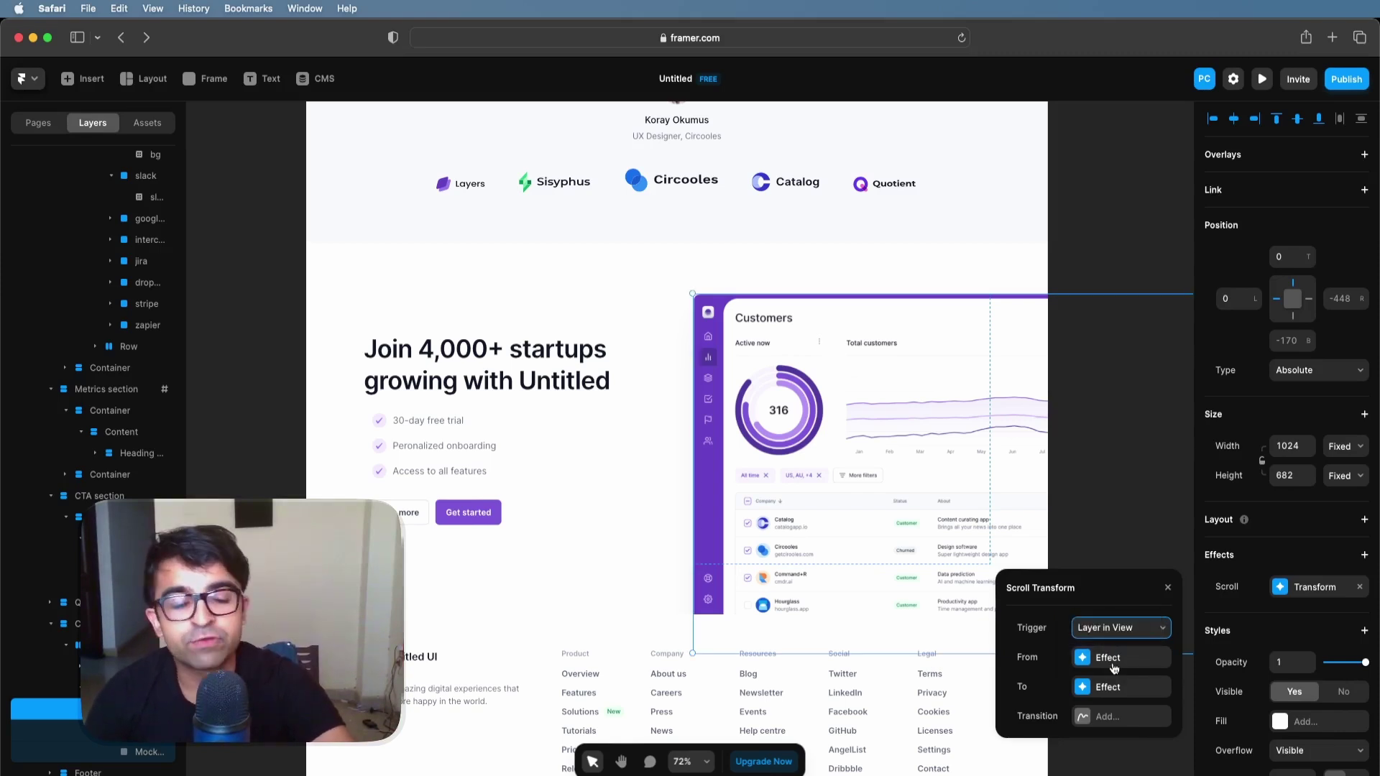
{"action": "left_click", "coordinate": [1113, 657]}
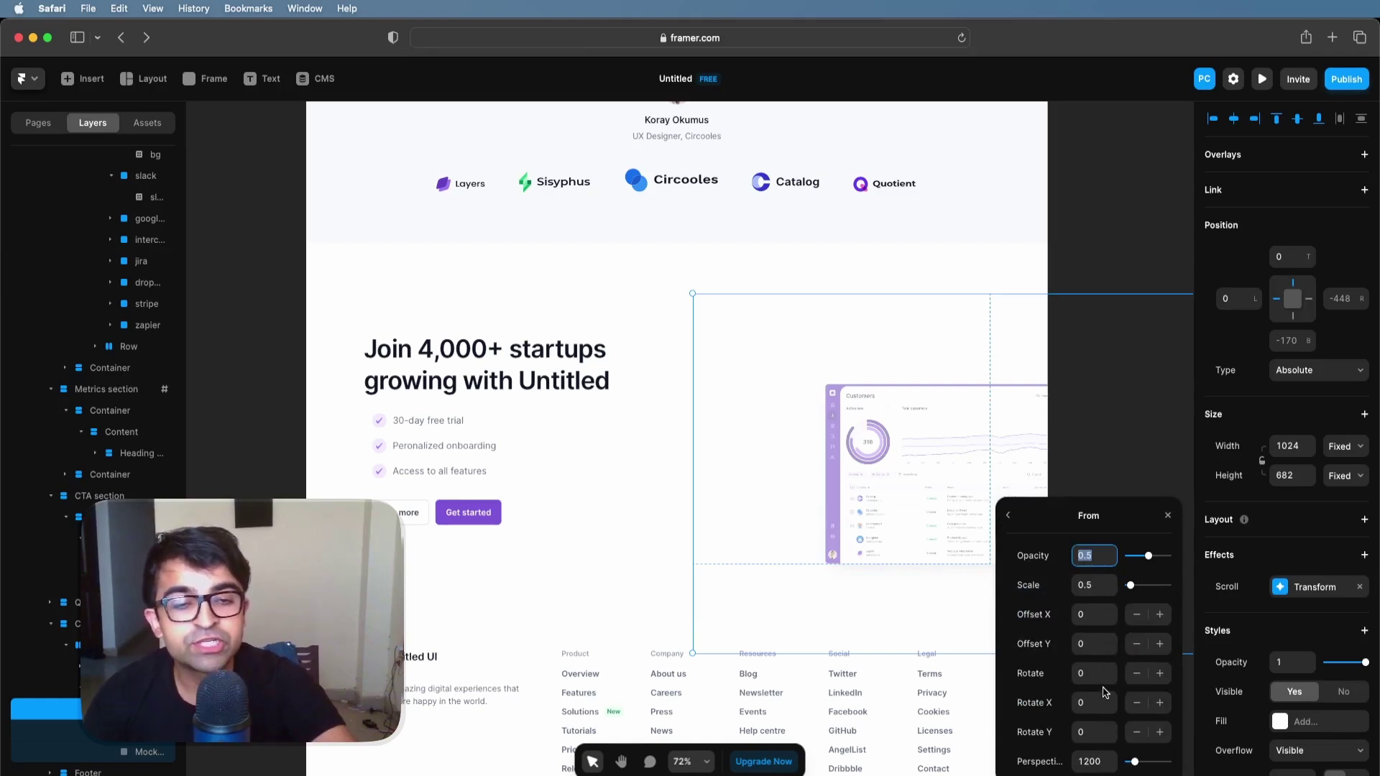
Step: Set the dashboard mockup's starting Rotate Y to -30
{"action": "left_click", "coordinate": [1136, 733]}
{"action": "left_click", "coordinate": [1136, 733]}
{"action": "left_click", "coordinate": [1137, 733]}
{"action": "left_click", "coordinate": [1137, 731]}
{"action": "left_click", "coordinate": [1137, 732]}
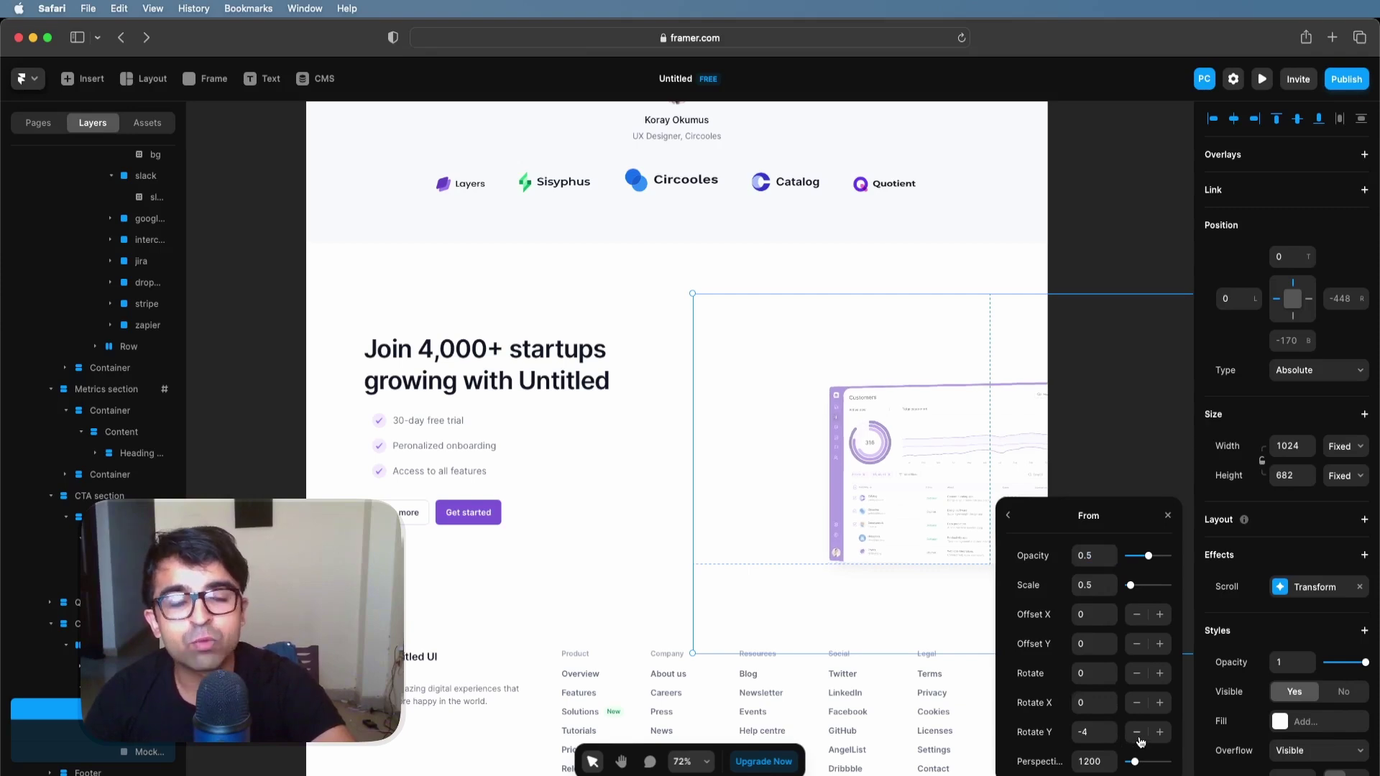
{"action": "left_click", "coordinate": [1136, 731]}
{"action": "left_click", "coordinate": [1137, 731]}
{"action": "left_click", "coordinate": [1136, 731]}
{"action": "left_click", "coordinate": [1137, 732]}
{"action": "left_click", "coordinate": [1136, 731]}
{"action": "left_click", "coordinate": [1136, 732]}
{"action": "double_click", "coordinate": [1136, 731]}
{"action": "left_click", "coordinate": [1137, 731]}
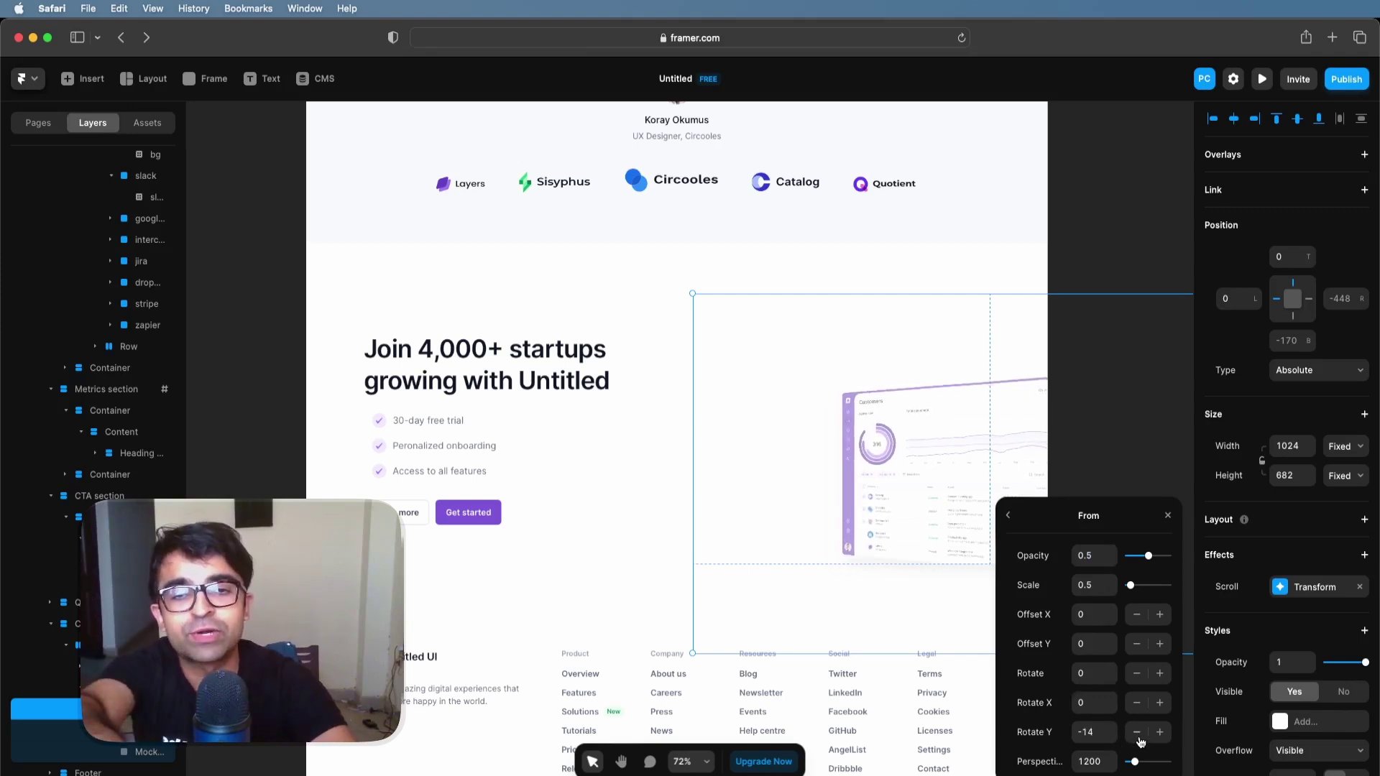
{"action": "double_click", "coordinate": [1137, 732]}
{"action": "double_click", "coordinate": [1136, 731]}
{"action": "left_click", "coordinate": [1136, 732]}
{"action": "double_click", "coordinate": [1136, 731]}
{"action": "double_click", "coordinate": [1136, 732]}
{"action": "double_click", "coordinate": [1136, 731]}
{"action": "double_click", "coordinate": [1137, 731]}
{"action": "double_click", "coordinate": [1136, 731]}
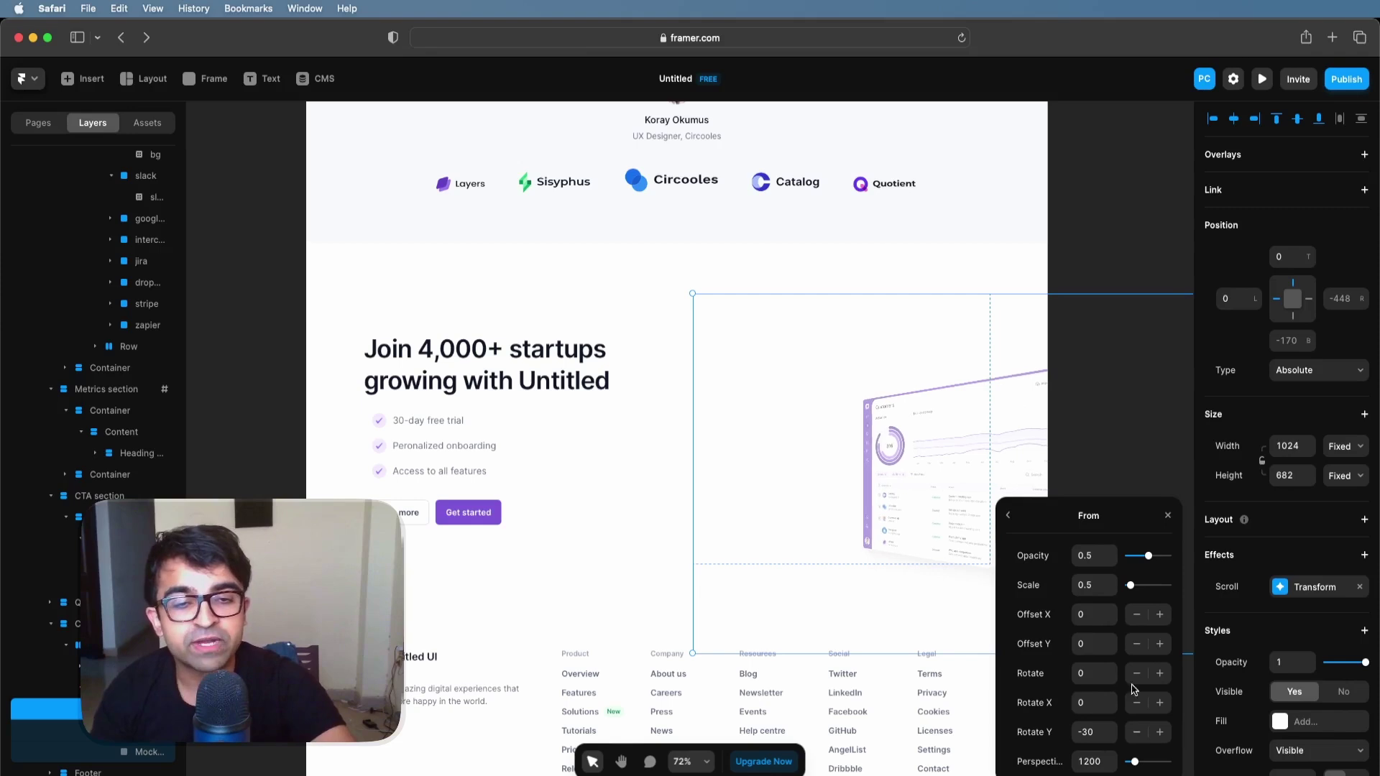
Step: Set starting opacity to 1 and perspective to 2030, then close the transform settings
{"action": "left_click_drag", "start_coordinate": [1148, 557], "coordinate": [1133, 591]}
{"action": "left_click_drag", "start_coordinate": [1133, 761], "coordinate": [1132, 767]}
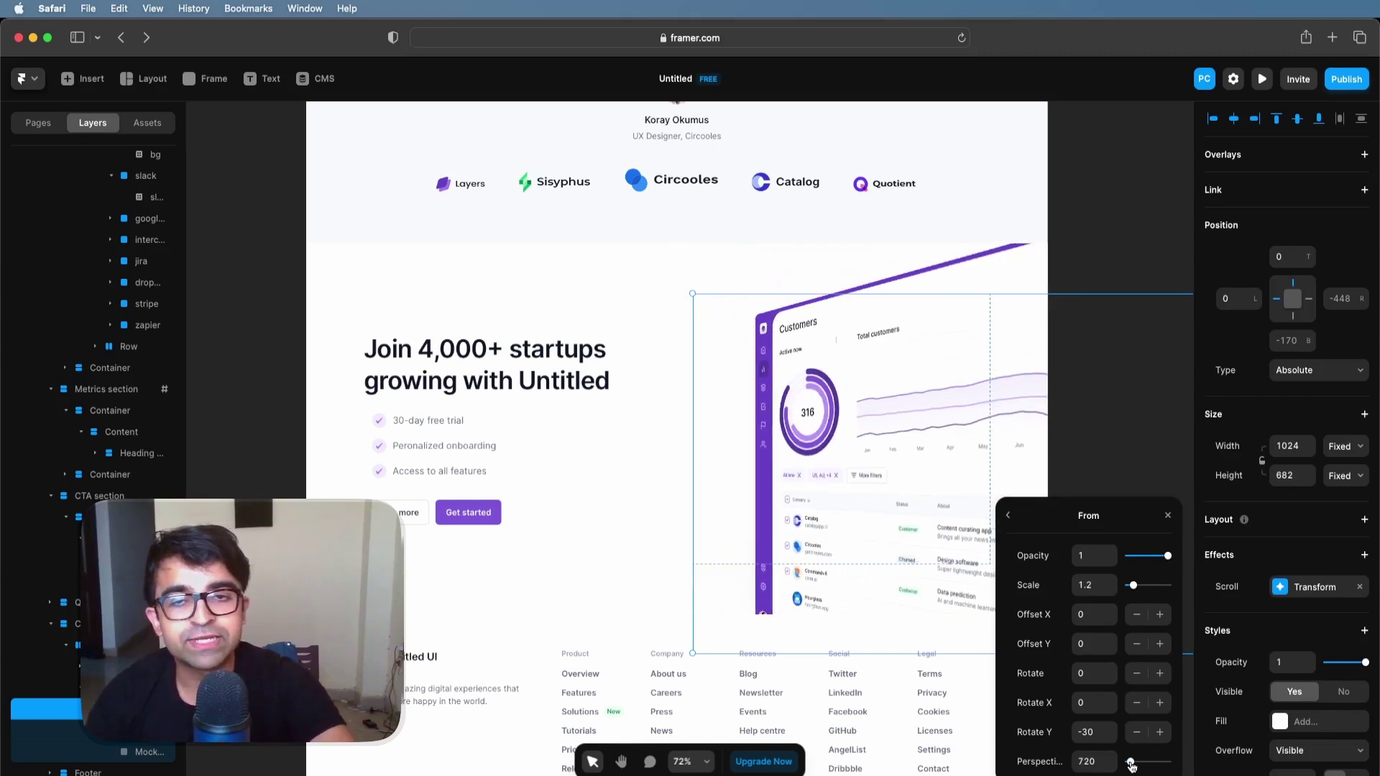
{"action": "left_click", "coordinate": [1008, 518]}
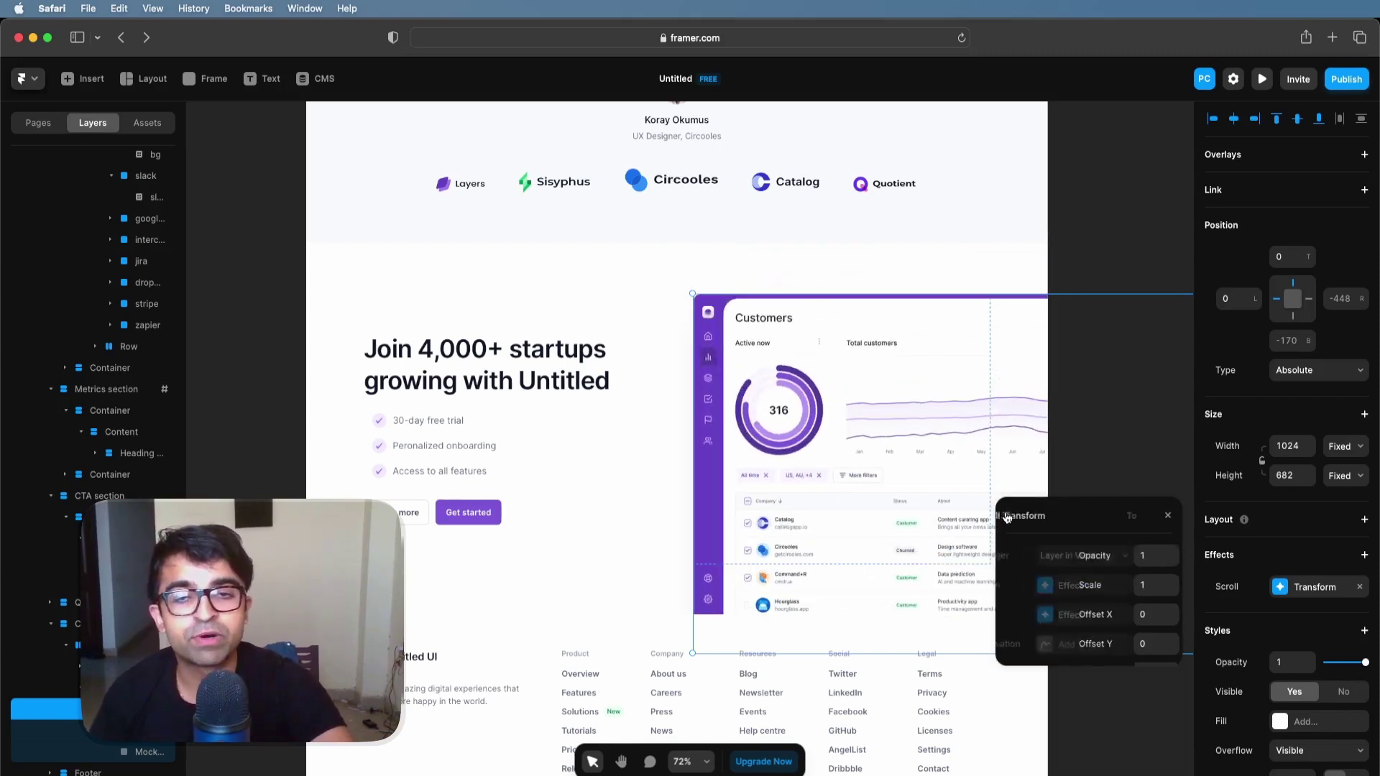
{"action": "left_click", "coordinate": [1049, 239]}
{"action": "scroll", "coordinate": [1059, 376], "scroll_direction": "up", "scroll_amount": 10}
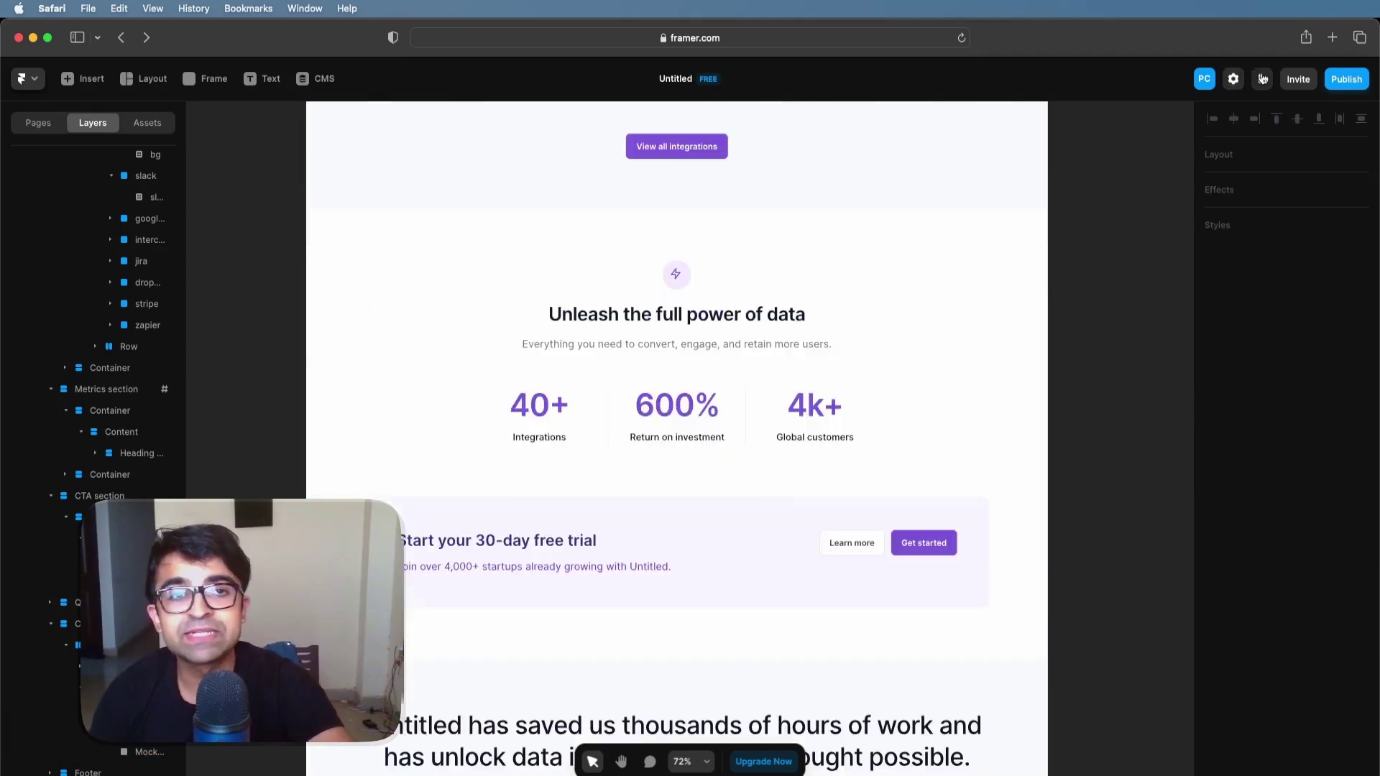
{"action": "left_click", "coordinate": [1262, 78]}
{"action": "scroll", "coordinate": [973, 321], "scroll_direction": "down", "scroll_amount": 10}
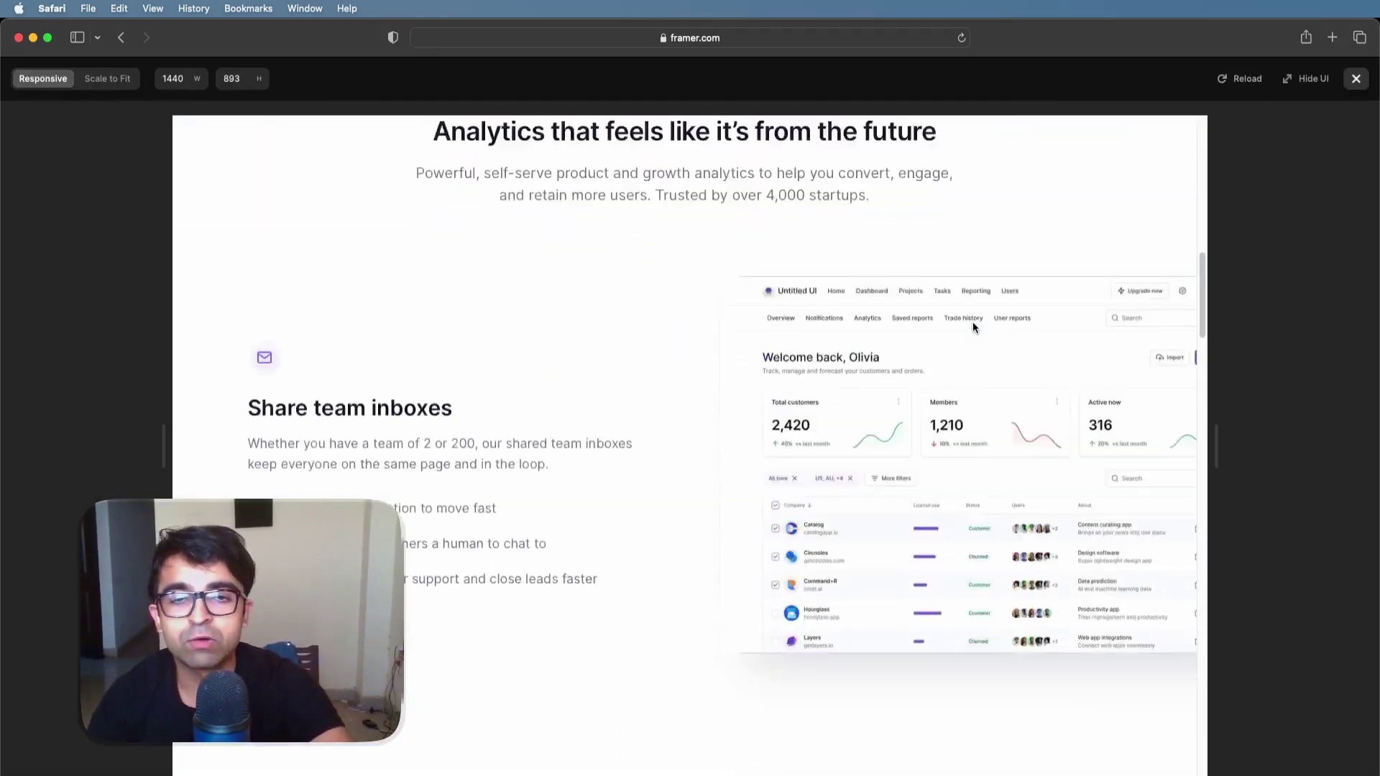
{"action": "scroll", "coordinate": [973, 328], "scroll_direction": "down", "scroll_amount": 15}
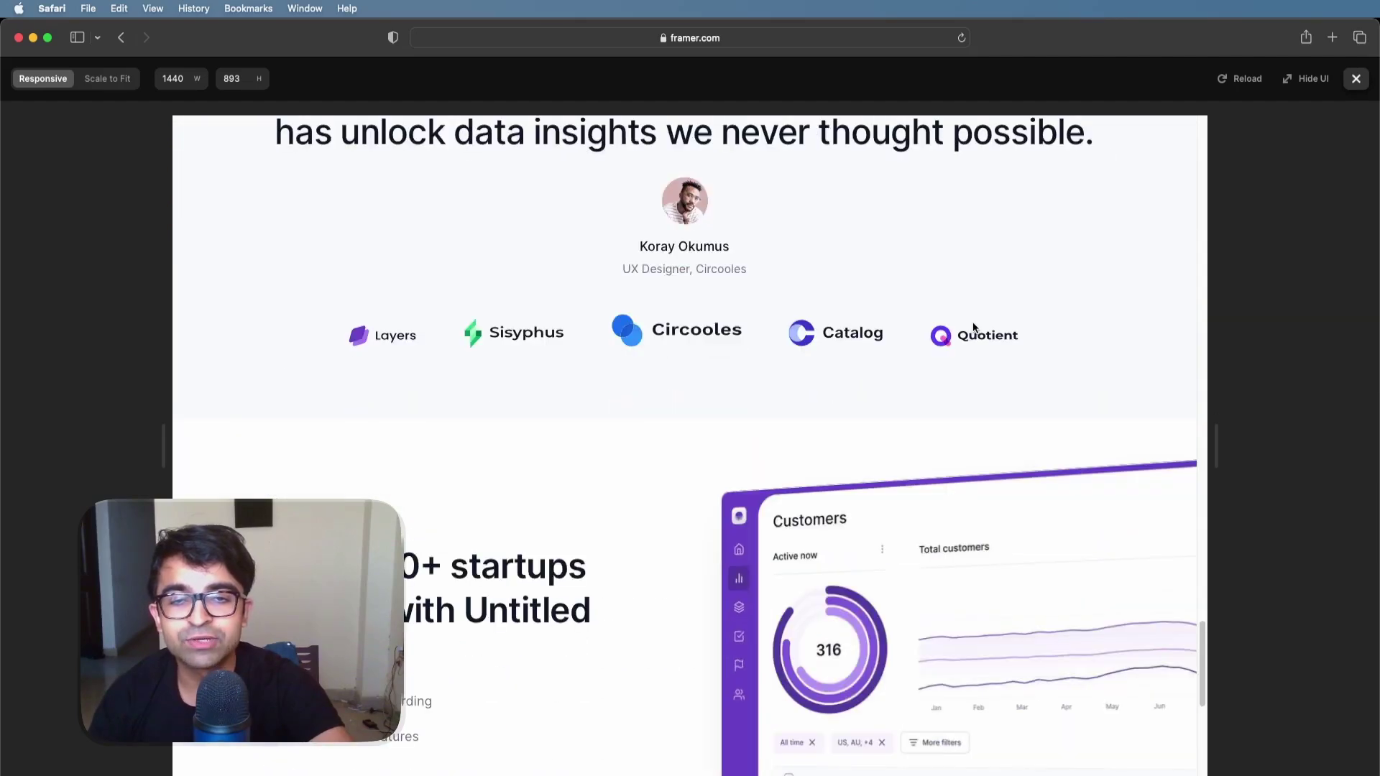
{"action": "scroll", "coordinate": [973, 327], "scroll_direction": "down", "scroll_amount": 5}
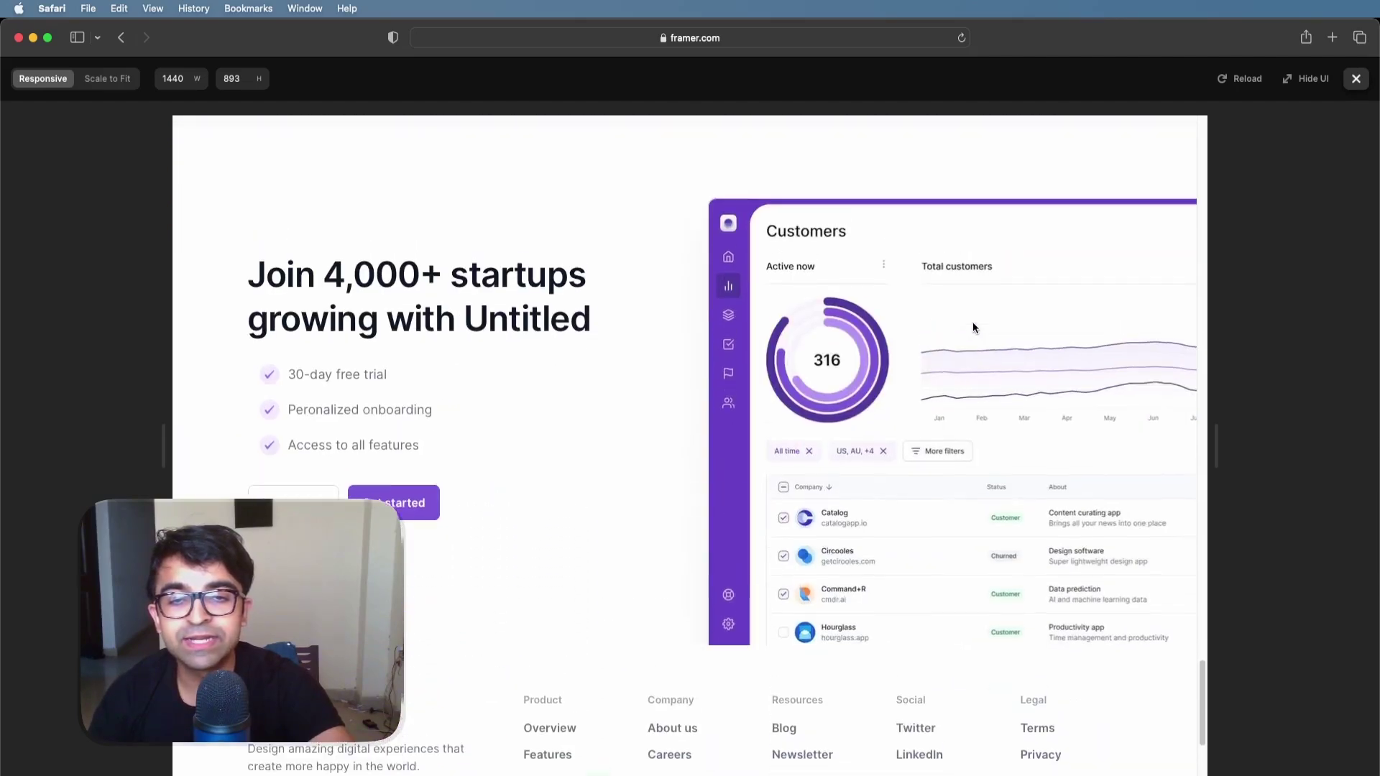
{"action": "scroll", "coordinate": [972, 327], "scroll_direction": "up", "scroll_amount": 2}
{"action": "mouse_move", "coordinate": [1199, 671]}
{"action": "left_mouse_down"}
{"action": "mouse_move", "coordinate": [1187, 628]}
{"action": "mouse_move", "coordinate": [1181, 671]}
{"action": "left_mouse_up"}
{"action": "key", "text": "Escape"}
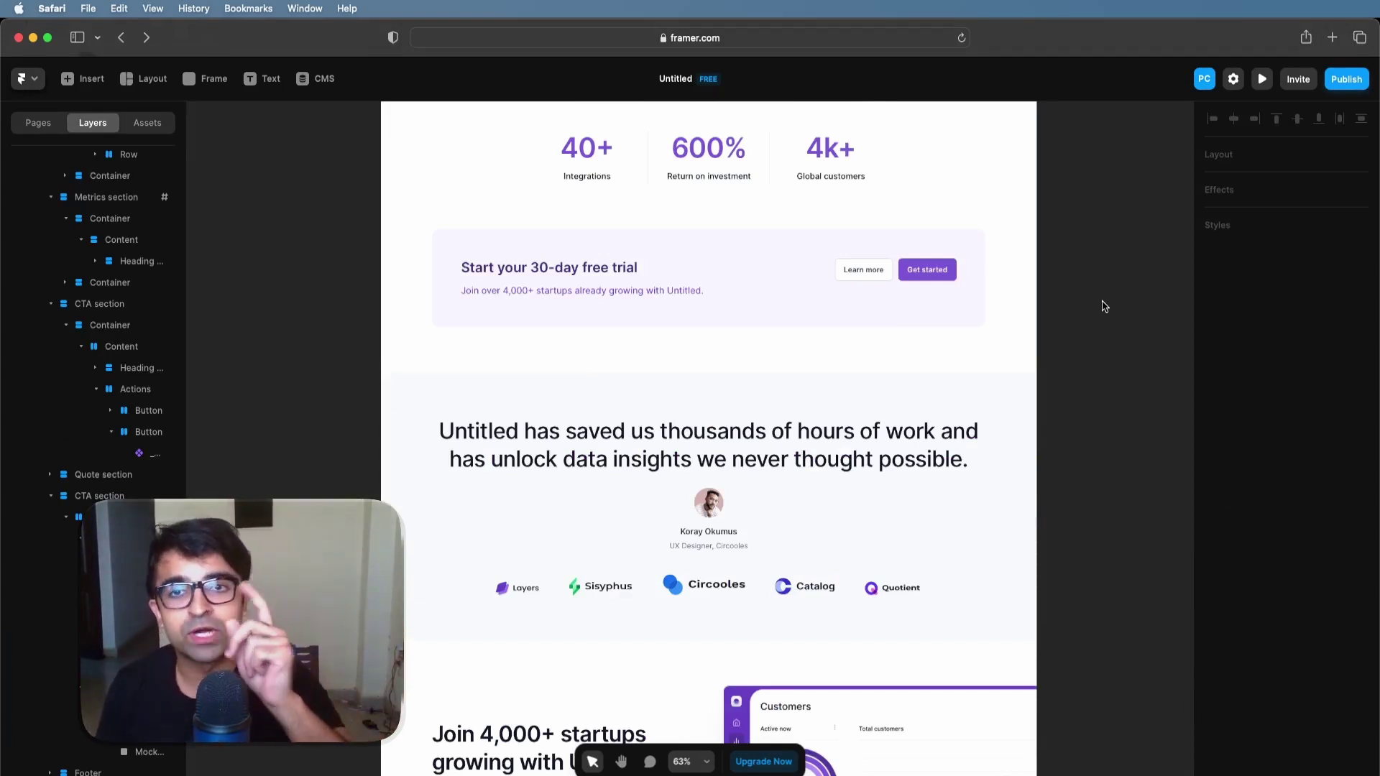
Step: Scroll to the 'Get more value from your tools' section and select its logo rows
{"action": "scroll", "coordinate": [937, 560], "scroll_direction": "down", "scroll_amount": 10}
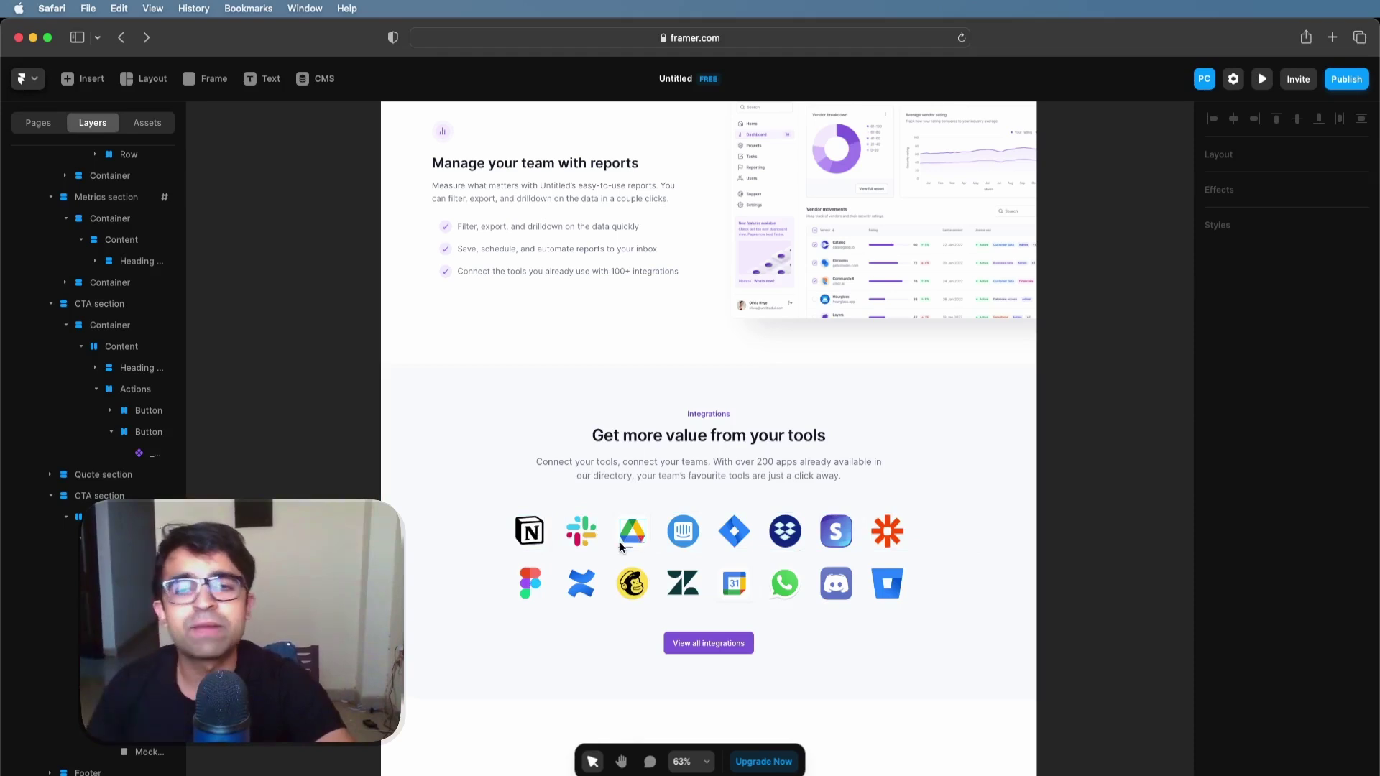
{"action": "left_click", "coordinate": [507, 545]}
{"action": "scroll", "coordinate": [468, 503], "scroll_direction": "up", "scroll_amount": 3}
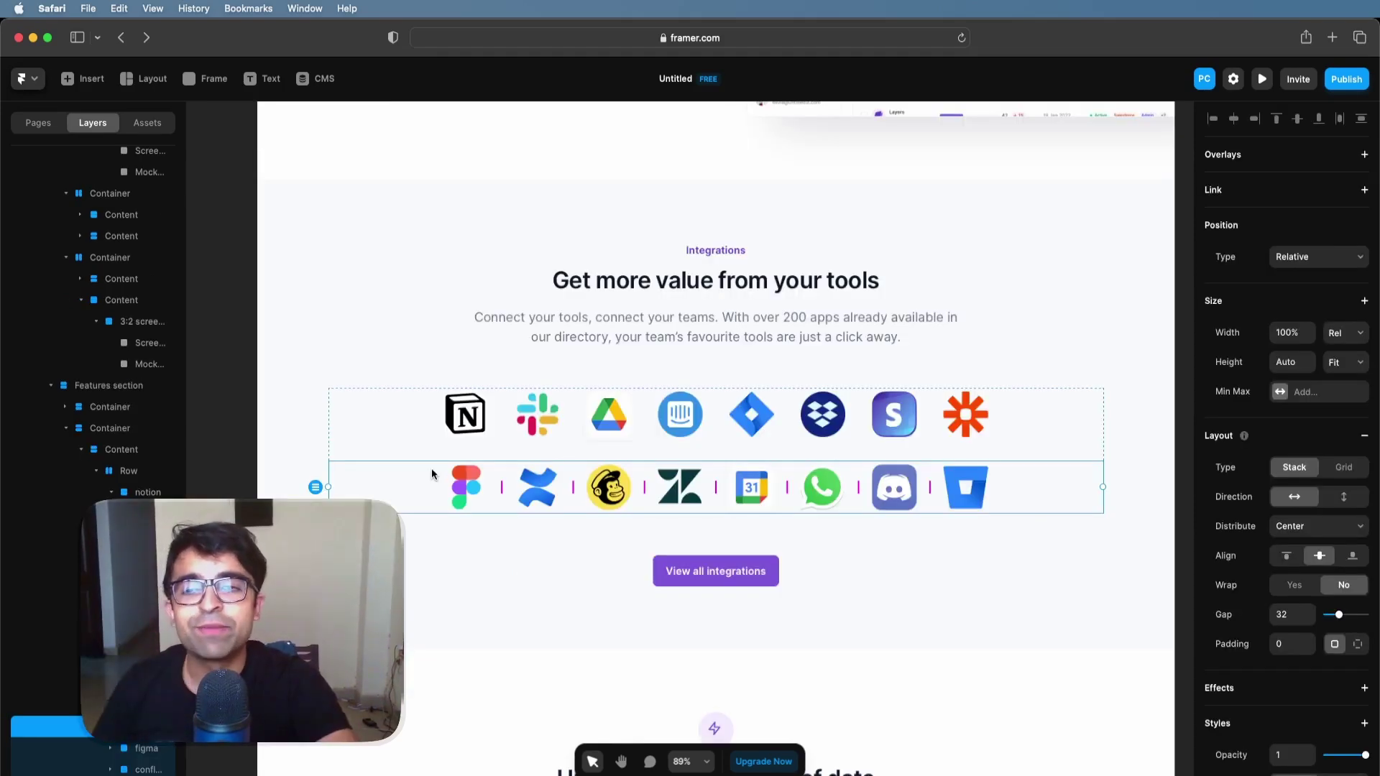
Step: Place a Ticker component from the Insert panel beneath the two logo rows
{"action": "left_click", "coordinate": [89, 84]}
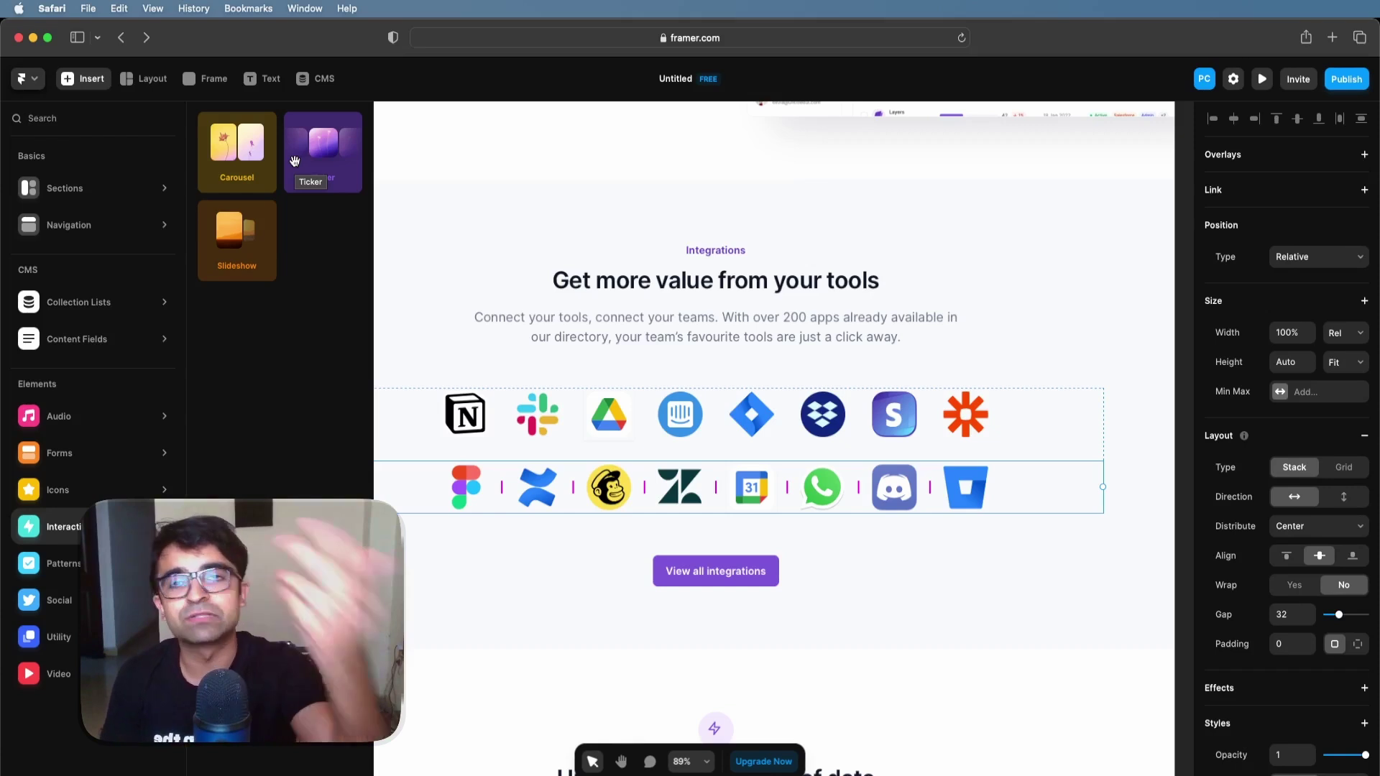
{"action": "left_click_drag", "start_coordinate": [309, 160], "coordinate": [816, 560]}
{"action": "scroll", "coordinate": [798, 620], "scroll_direction": "down", "scroll_amount": 2}
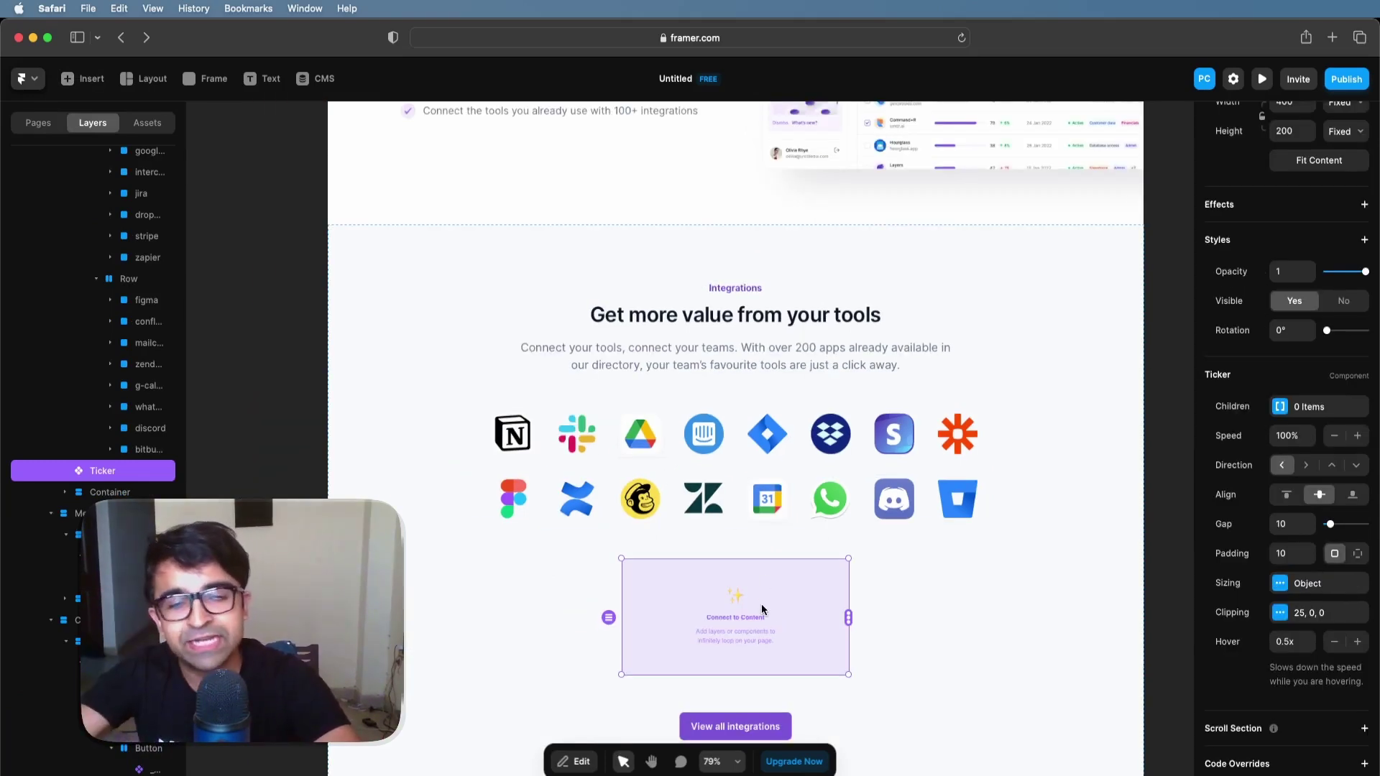
Step: Drag a logo row out of the Content frame and remove its stack
{"action": "scroll", "coordinate": [761, 604], "scroll_direction": "down", "scroll_amount": 2}
{"action": "left_click", "coordinate": [537, 468]}
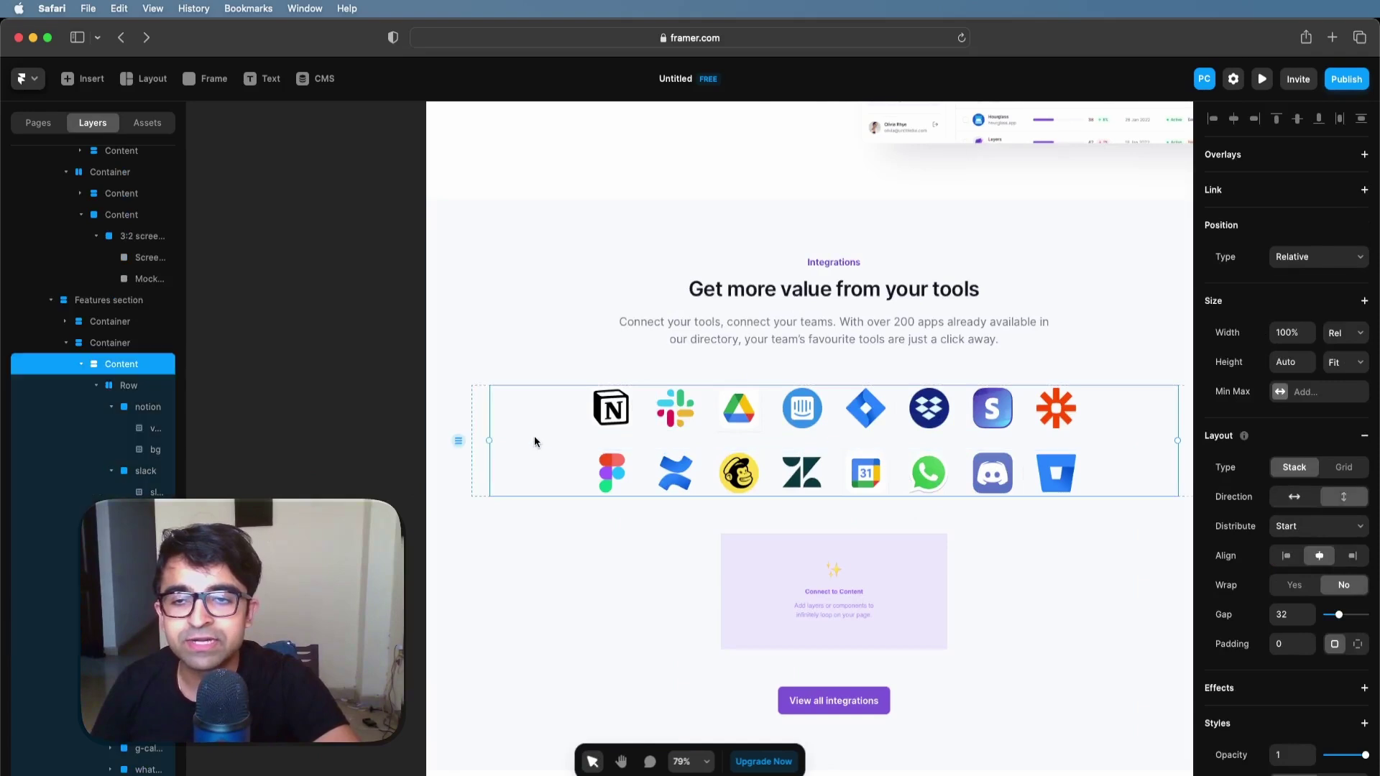
{"action": "left_click_drag", "start_coordinate": [539, 440], "coordinate": [180, 376]}
{"action": "scroll", "coordinate": [245, 459], "scroll_direction": "down", "scroll_amount": 3}
{"action": "right_click", "coordinate": [246, 460]}
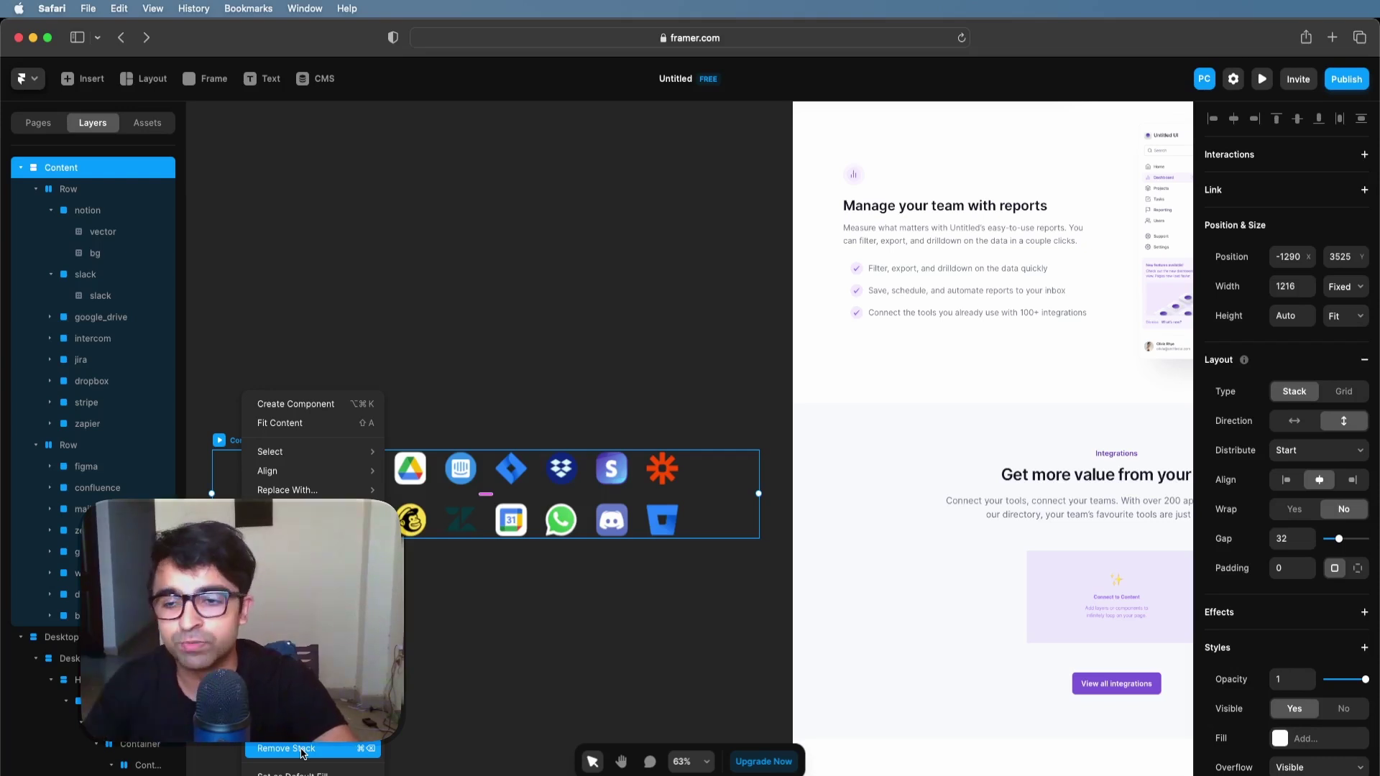
{"action": "left_click", "coordinate": [301, 750]}
Step: Select the now-separate logo rows on the canvas
{"action": "left_click", "coordinate": [283, 379]}
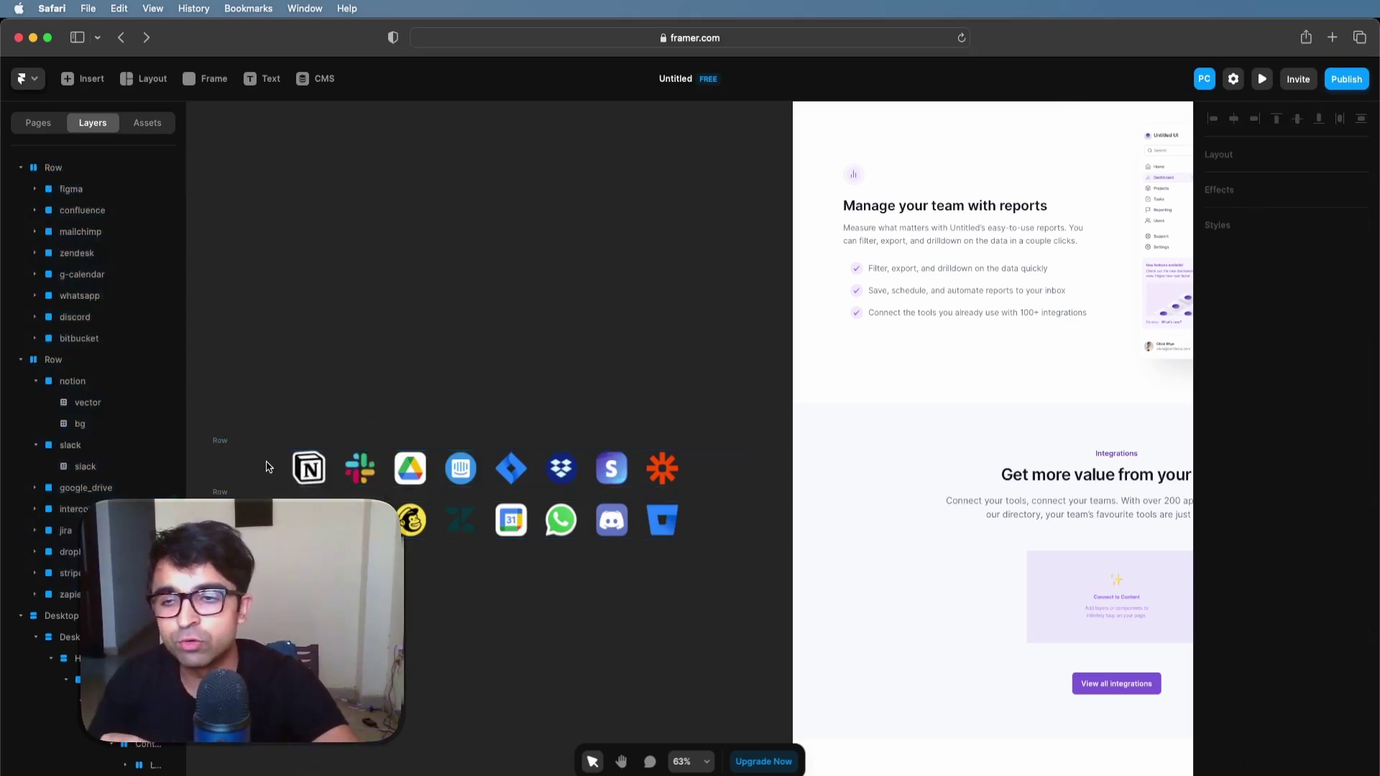
{"action": "left_click", "coordinate": [232, 446]}
{"action": "left_click", "coordinate": [222, 493]}
{"action": "left_click", "coordinate": [229, 460]}
Step: Connect both the top and bottom logo rows to the Ticker as its content
{"action": "left_click", "coordinate": [222, 493]}
{"action": "left_click", "coordinate": [1110, 597]}
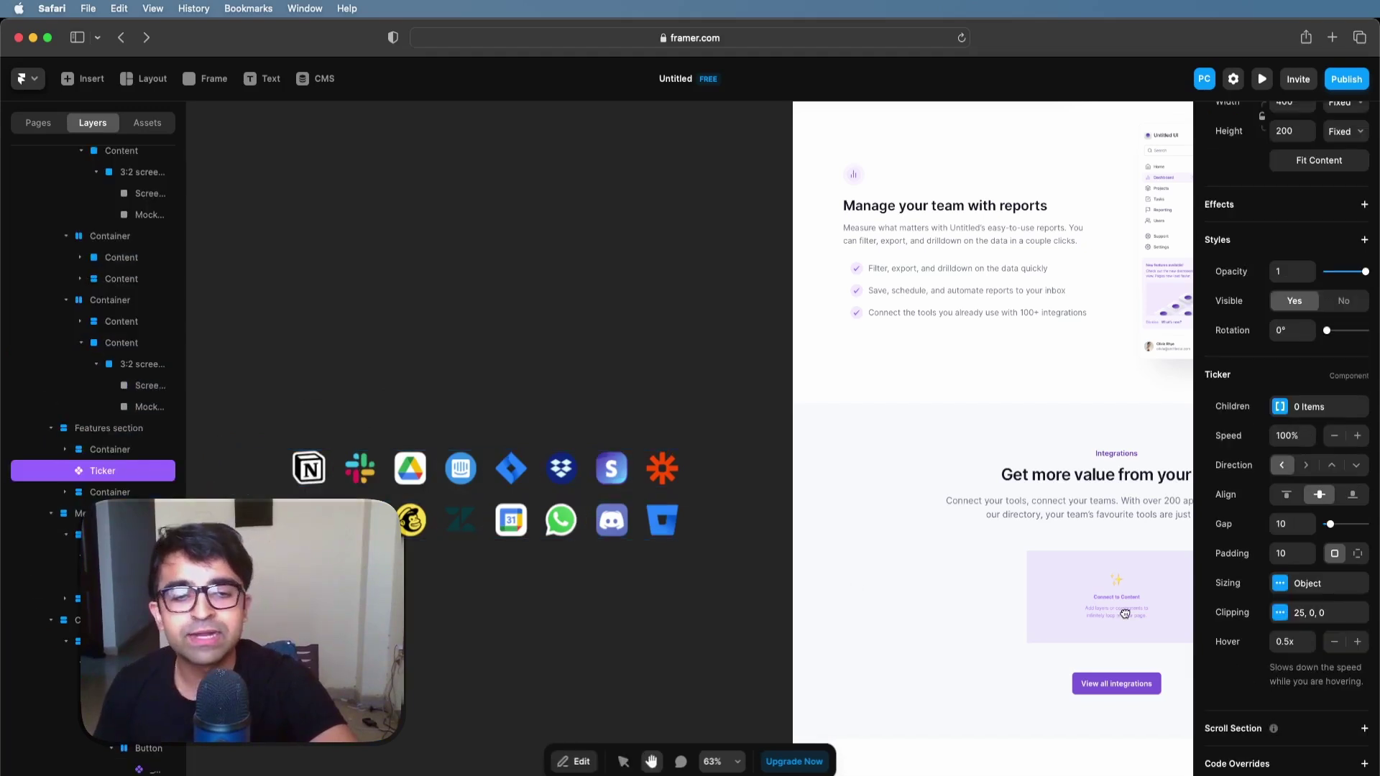
{"action": "scroll", "coordinate": [1121, 598], "scroll_direction": "right", "scroll_amount": 3}
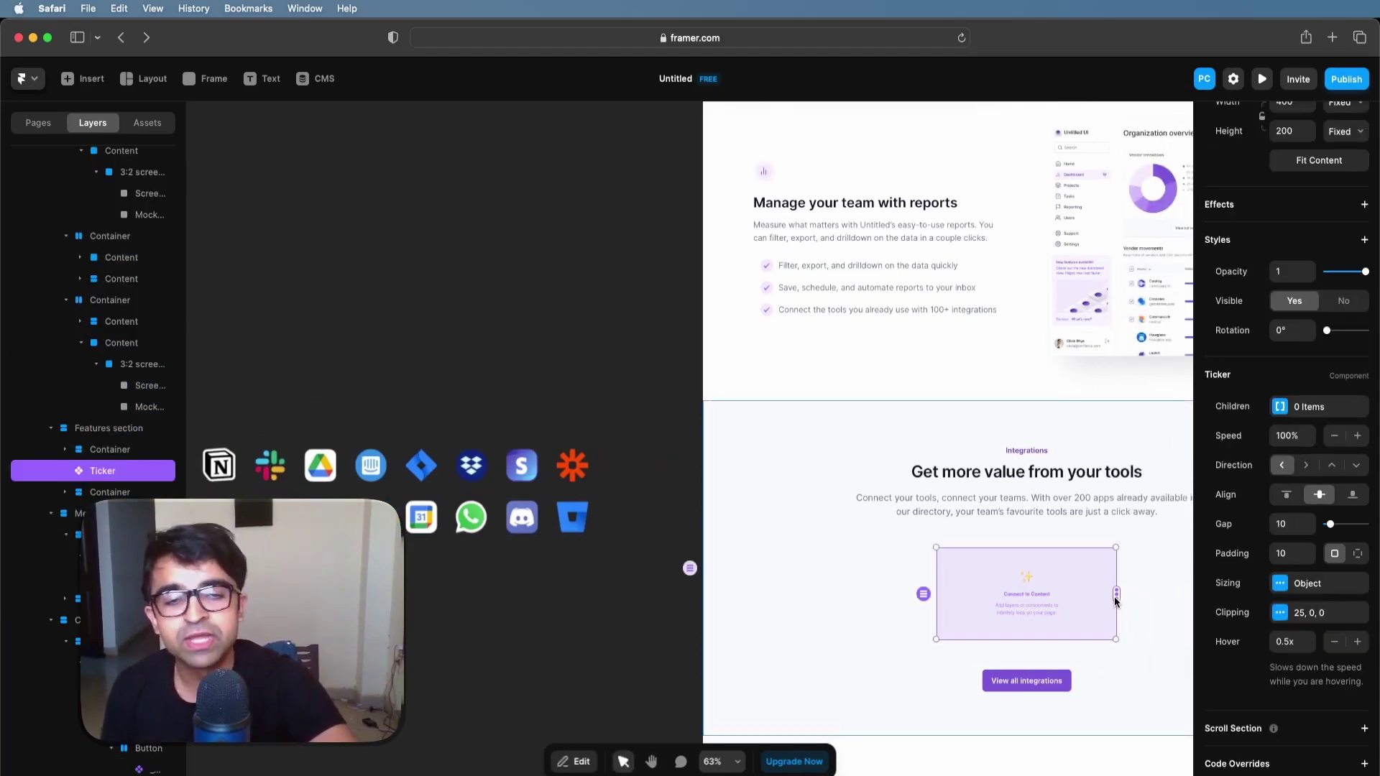
{"action": "left_click_drag", "start_coordinate": [1116, 593], "coordinate": [518, 458]}
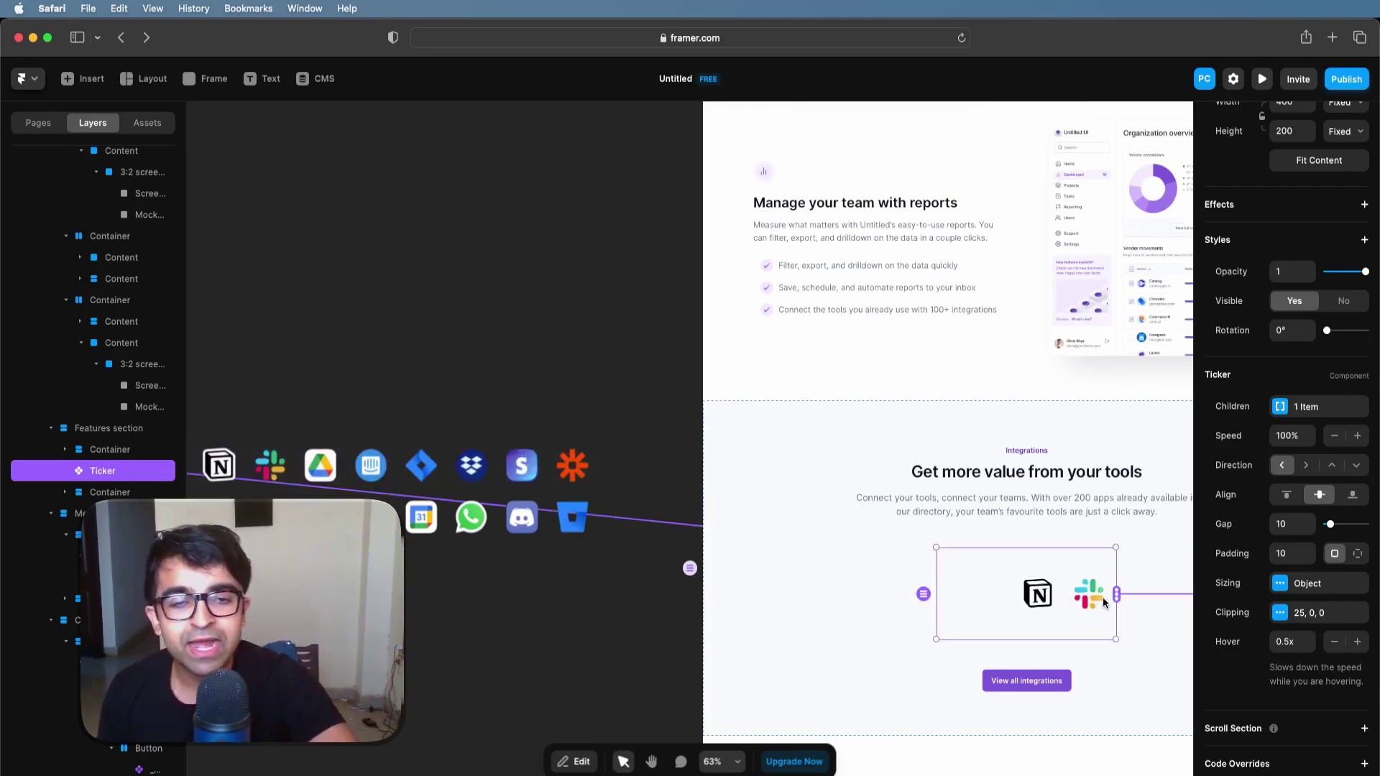
{"action": "left_click_drag", "start_coordinate": [1116, 595], "coordinate": [523, 511]}
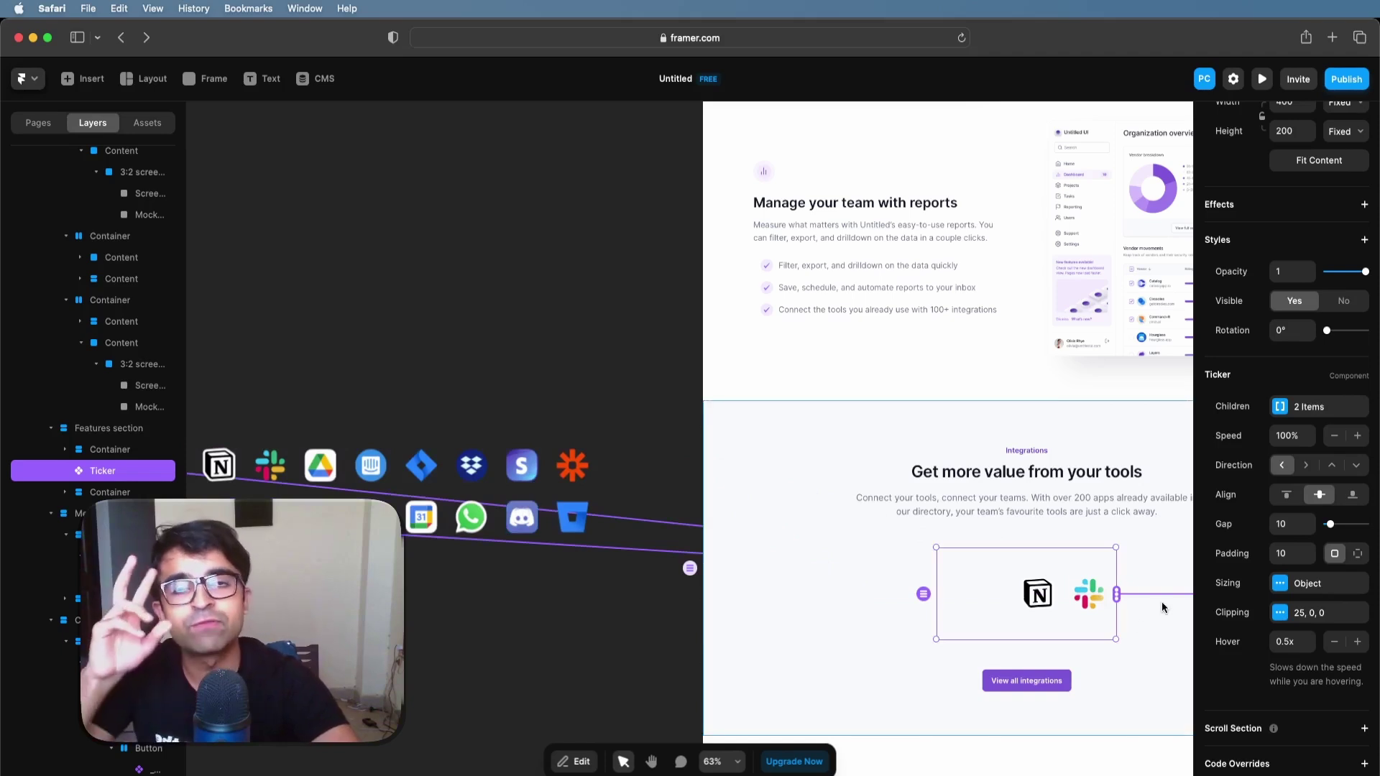
Step: Set the Ticker's width to Fill
{"action": "left_click", "coordinate": [828, 627]}
{"action": "scroll", "coordinate": [862, 611], "scroll_direction": "right", "scroll_amount": 5}
{"action": "left_click", "coordinate": [883, 600]}
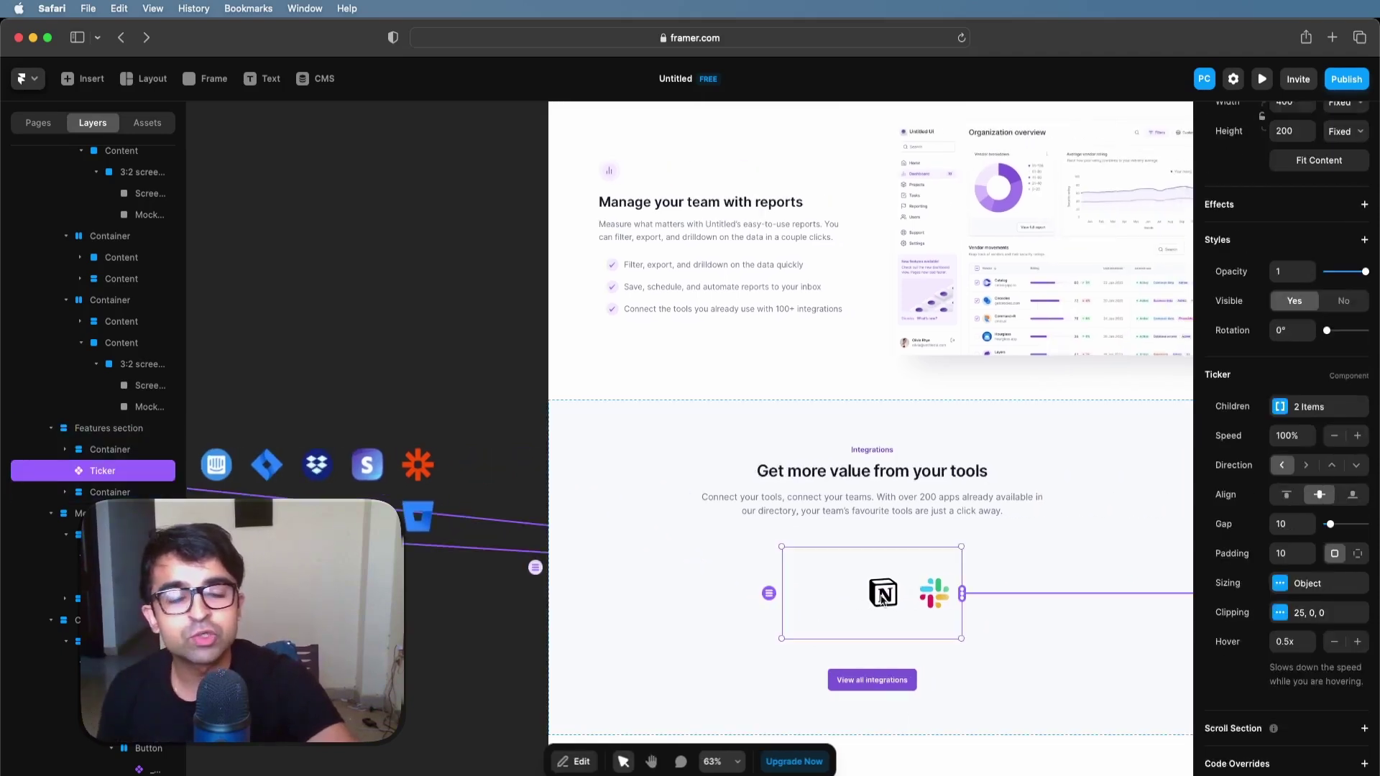
{"action": "scroll", "coordinate": [1274, 398], "scroll_direction": "up", "scroll_amount": 5}
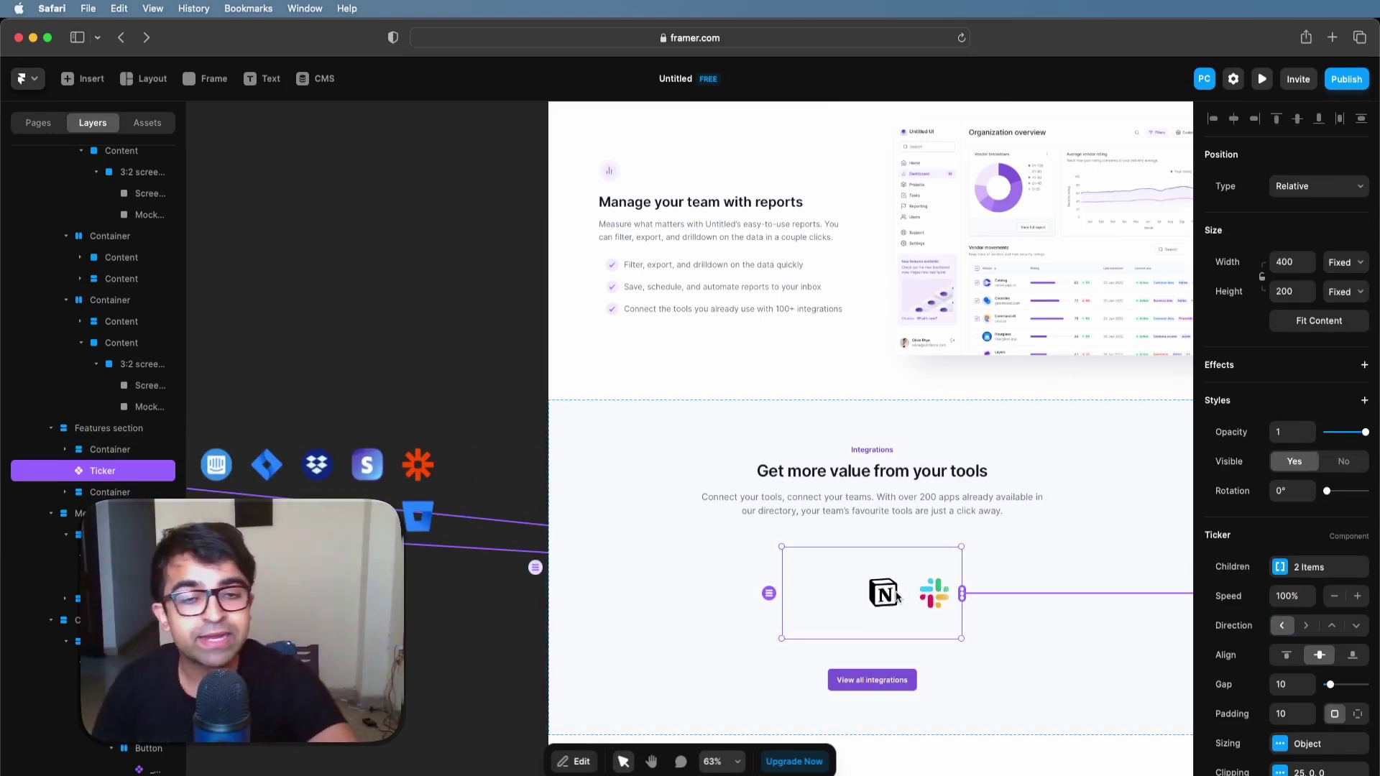
{"action": "left_click", "coordinate": [1348, 267]}
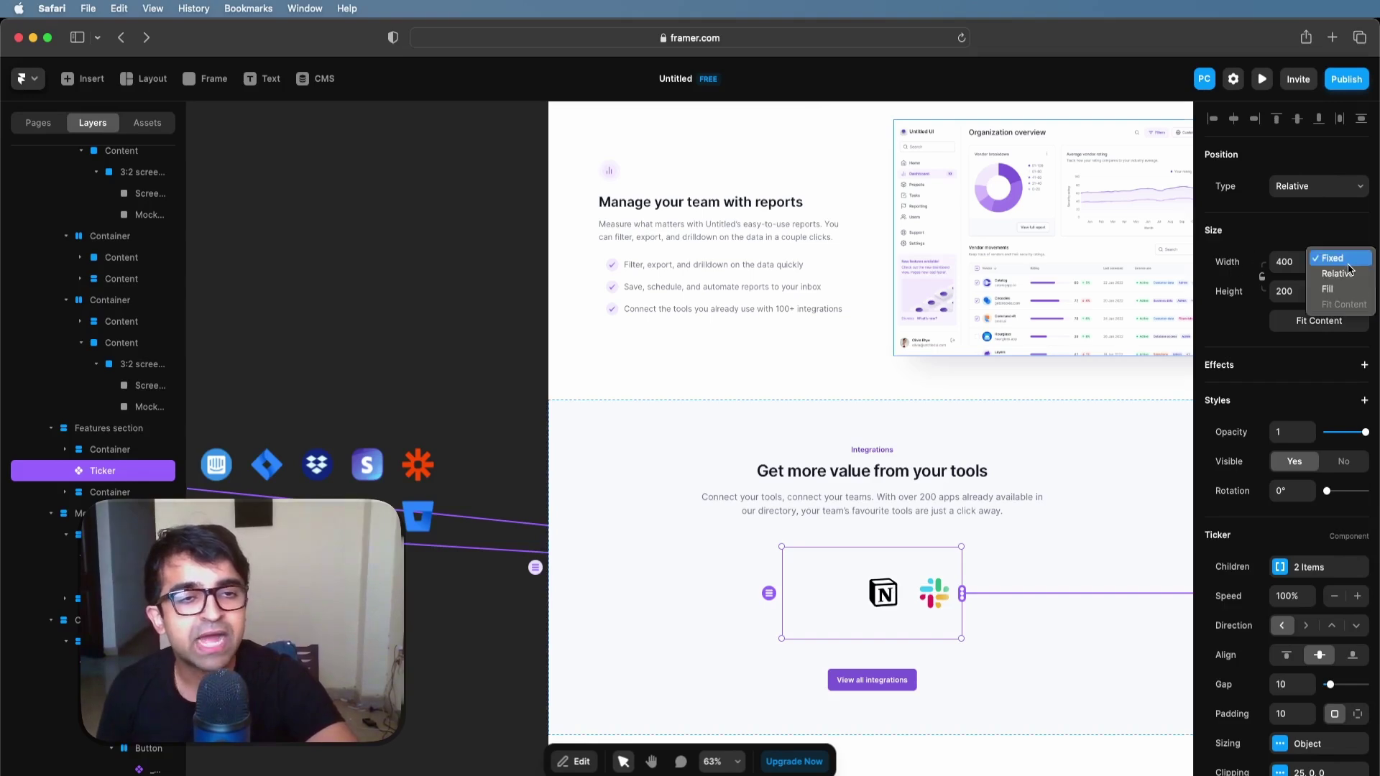
{"action": "left_click", "coordinate": [1341, 290]}
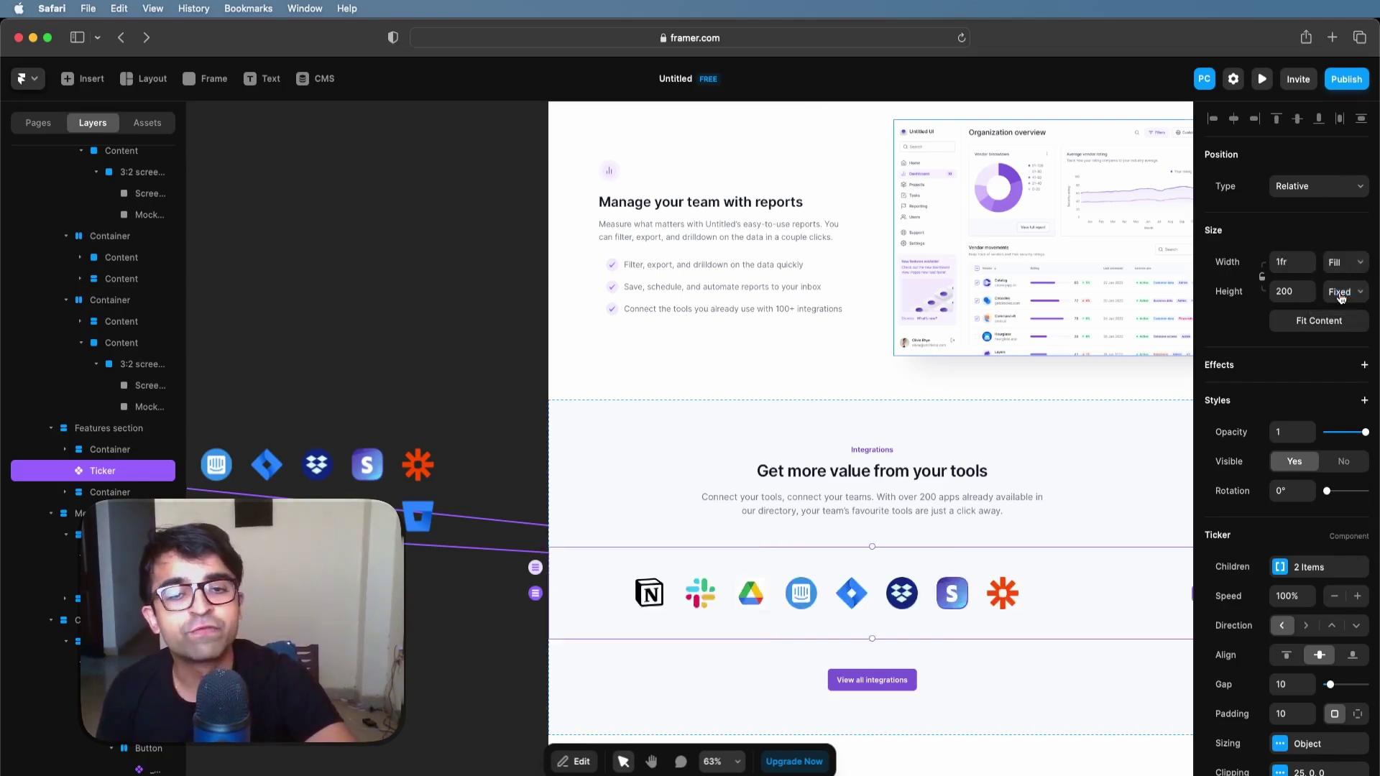
{"action": "scroll", "coordinate": [869, 431], "scroll_direction": "down", "scroll_amount": 5}
{"action": "left_click", "coordinate": [1262, 79]}
{"action": "scroll", "coordinate": [968, 406], "scroll_direction": "down", "scroll_amount": 20}
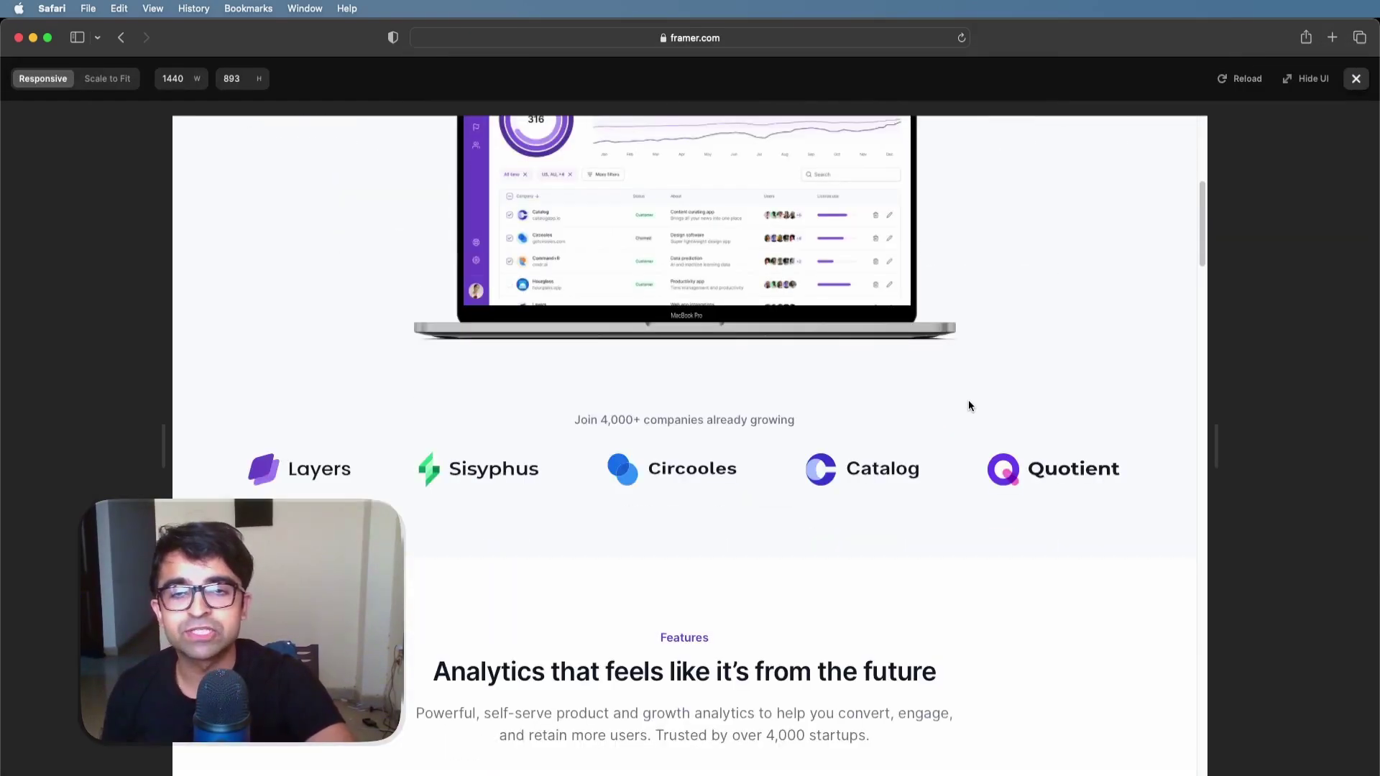
{"action": "scroll", "coordinate": [968, 403], "scroll_direction": "down", "scroll_amount": 10}
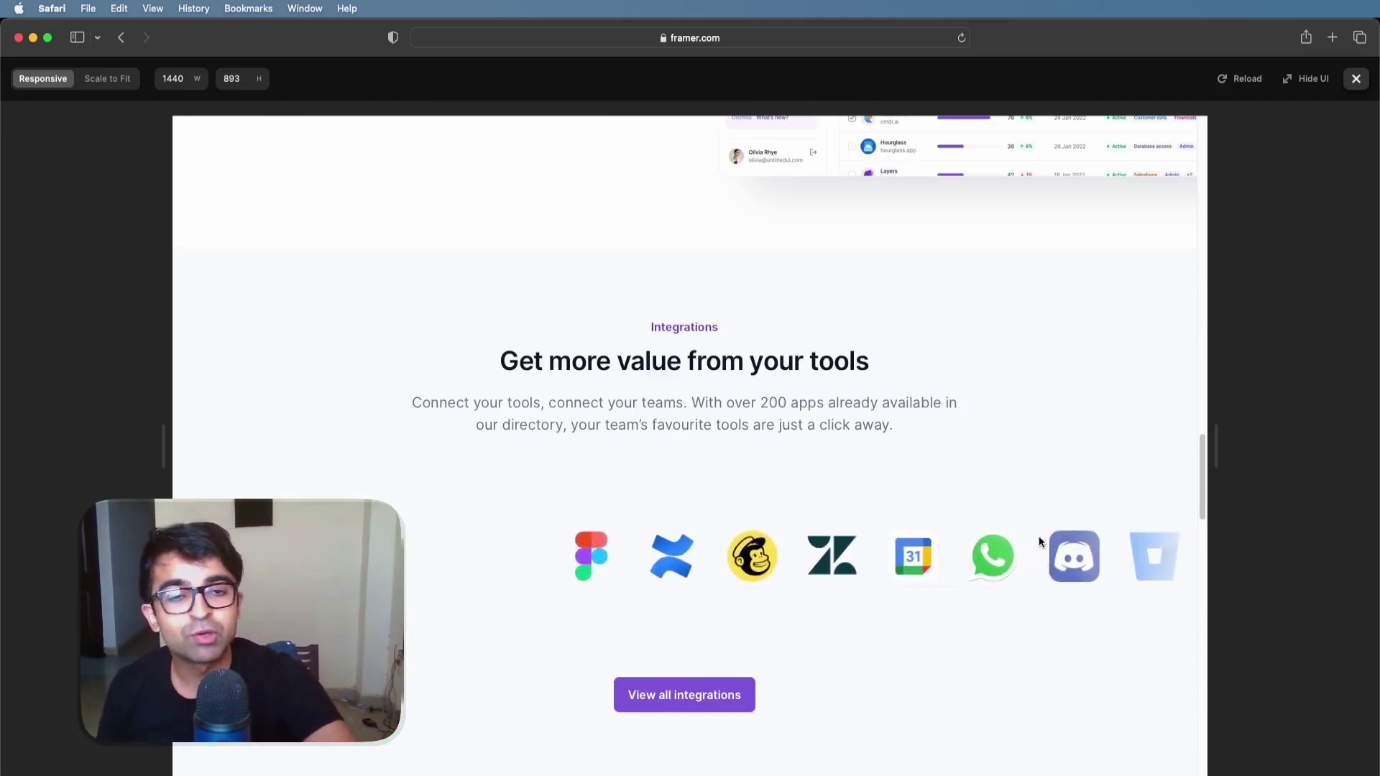
{"action": "key", "text": "Escape"}
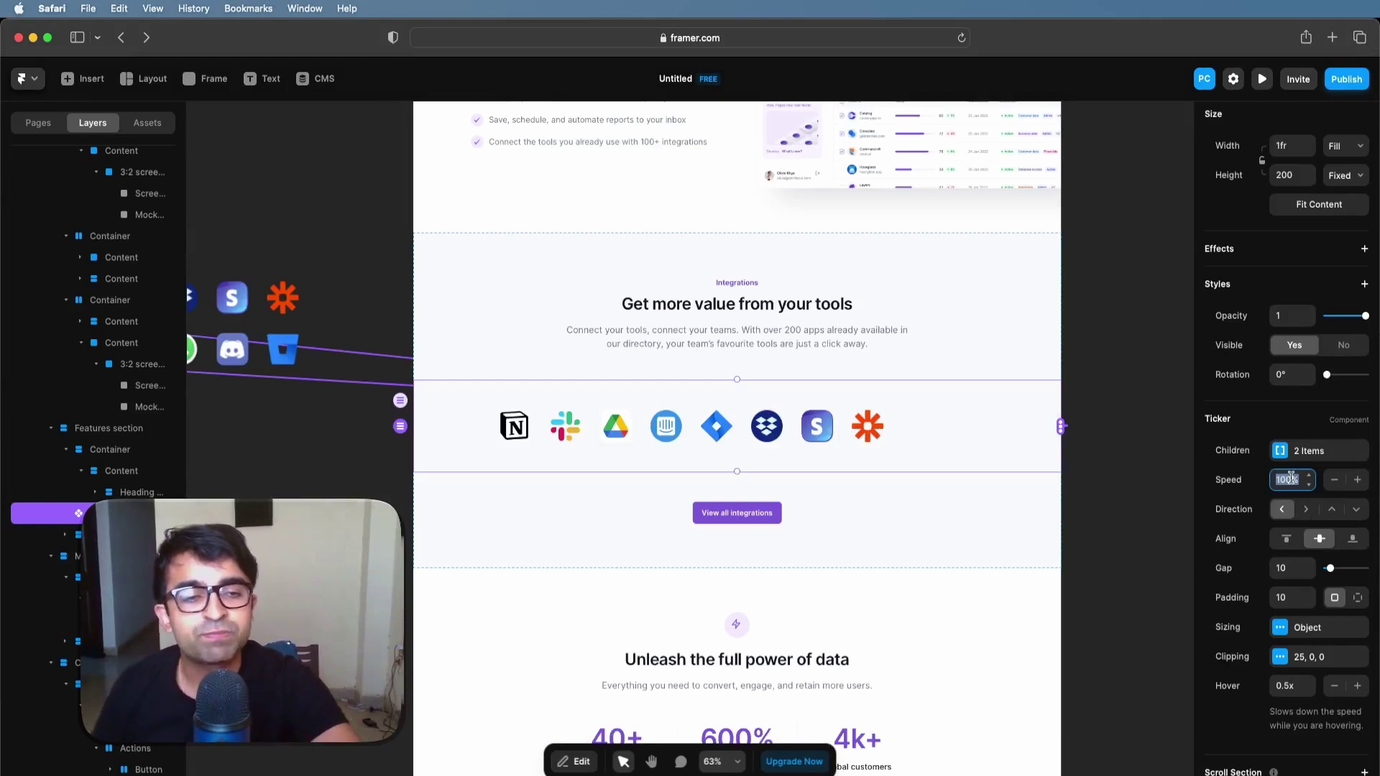
Step: Set ticker speed to 150%, keep items centre-aligned, and set the gap to 0
{"action": "key", "text": "Return"}
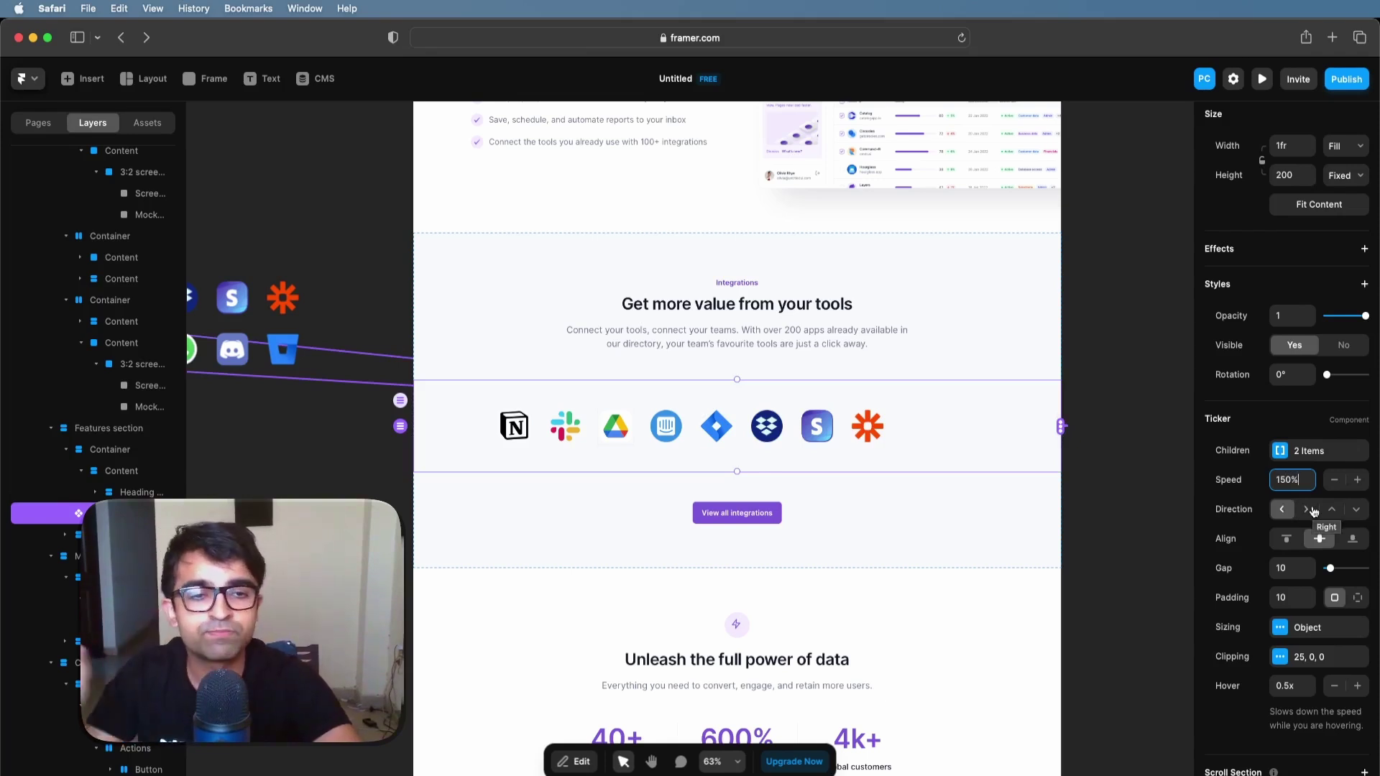
{"action": "left_click", "coordinate": [1288, 541]}
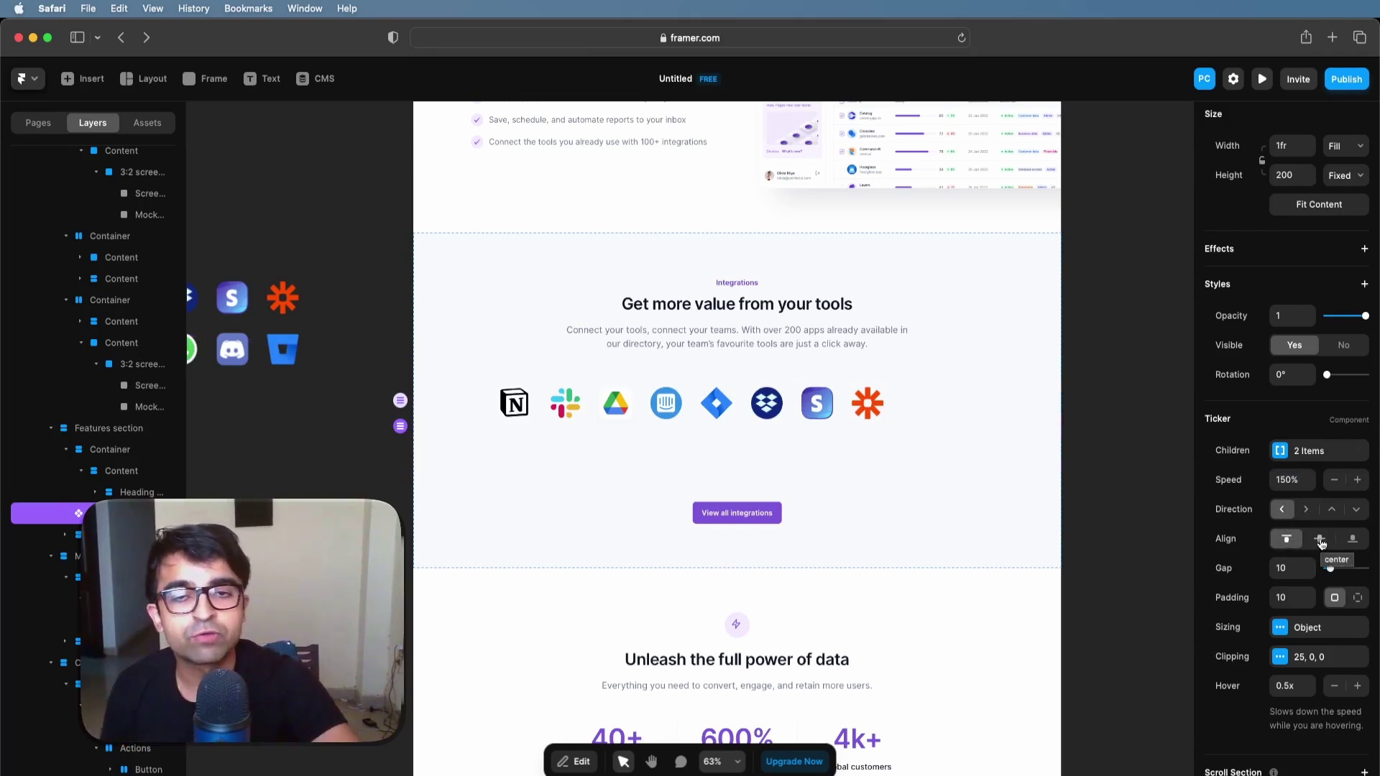
{"action": "left_click", "coordinate": [1321, 540]}
{"action": "double_click", "coordinate": [1286, 568]}
{"action": "type", "text": "0"}
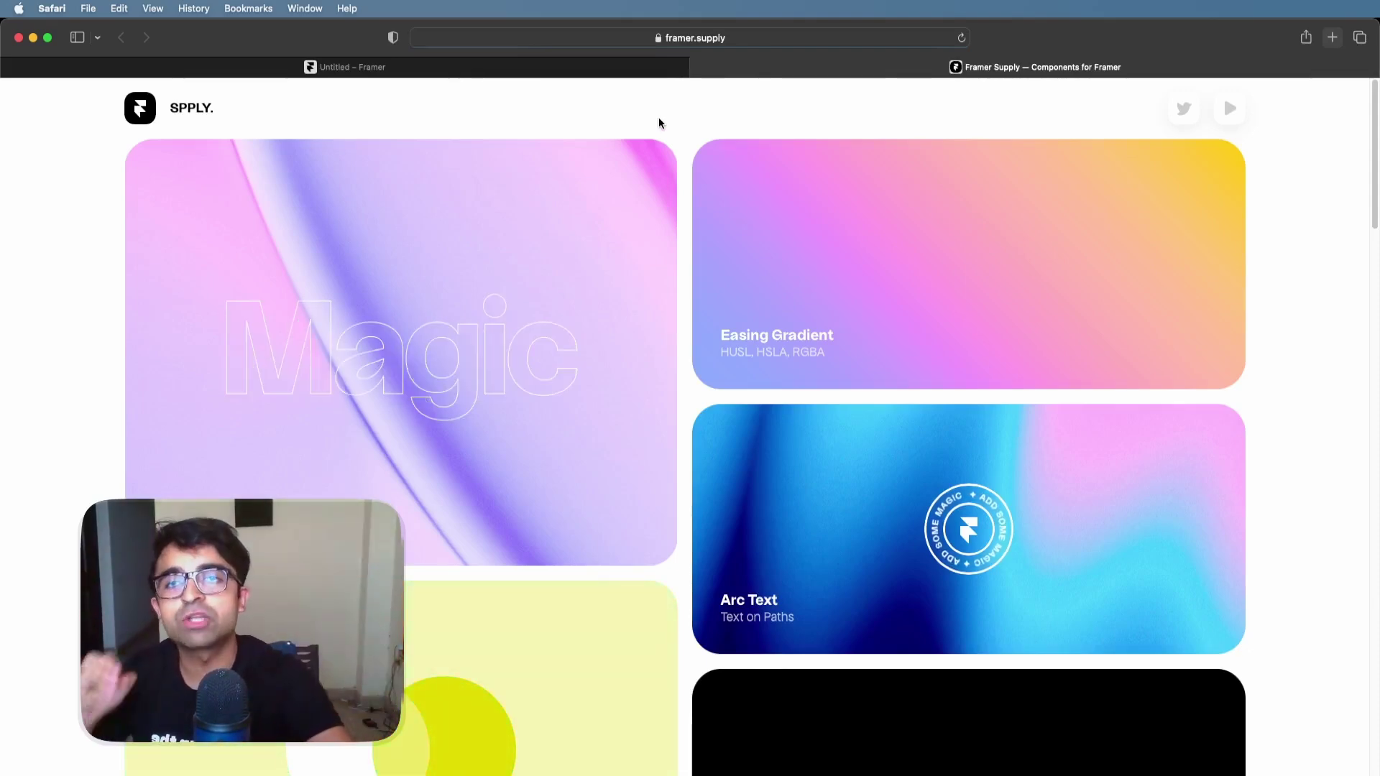
Step: Browse the Framer Supply components and copy the Magic (Motion Text) card
{"action": "scroll", "coordinate": [715, 383], "scroll_direction": "down", "scroll_amount": 5}
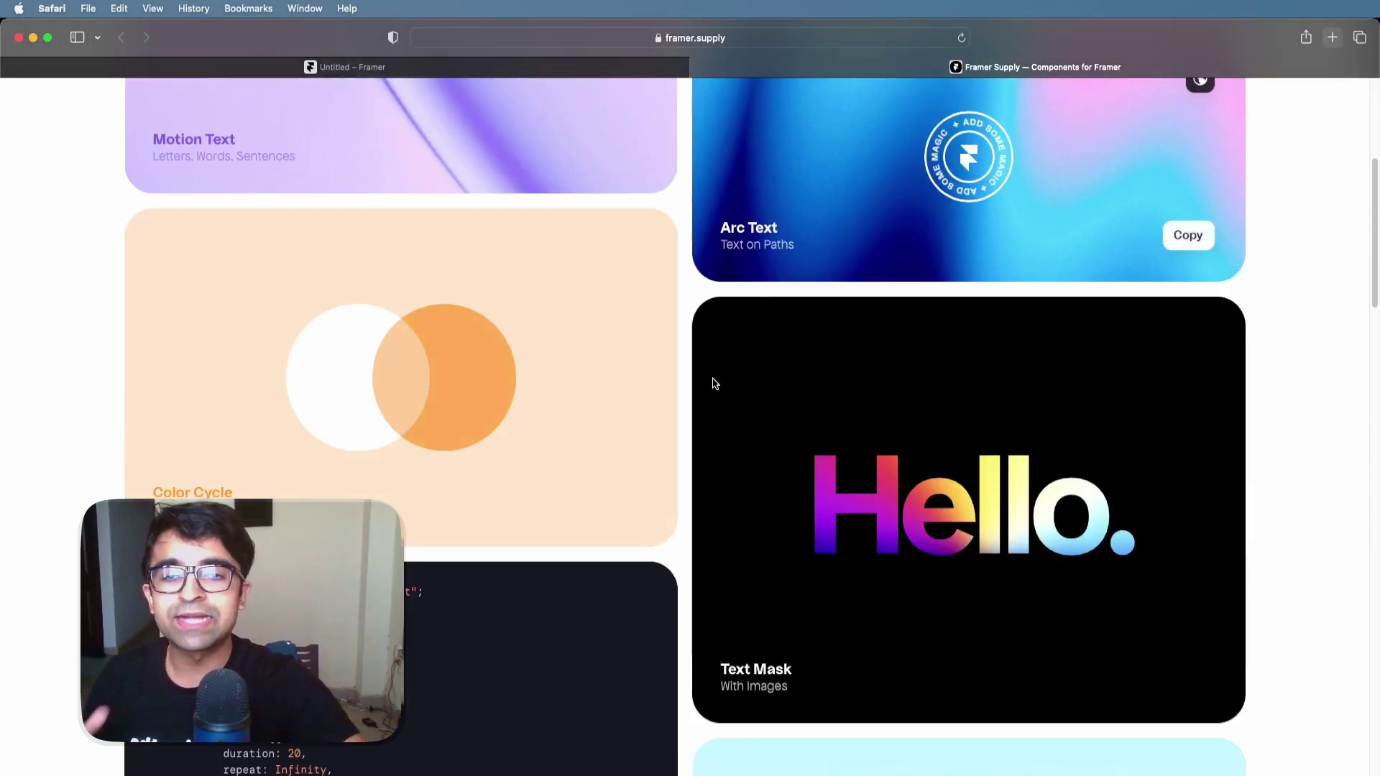
{"action": "scroll", "coordinate": [715, 383], "scroll_direction": "down", "scroll_amount": 15}
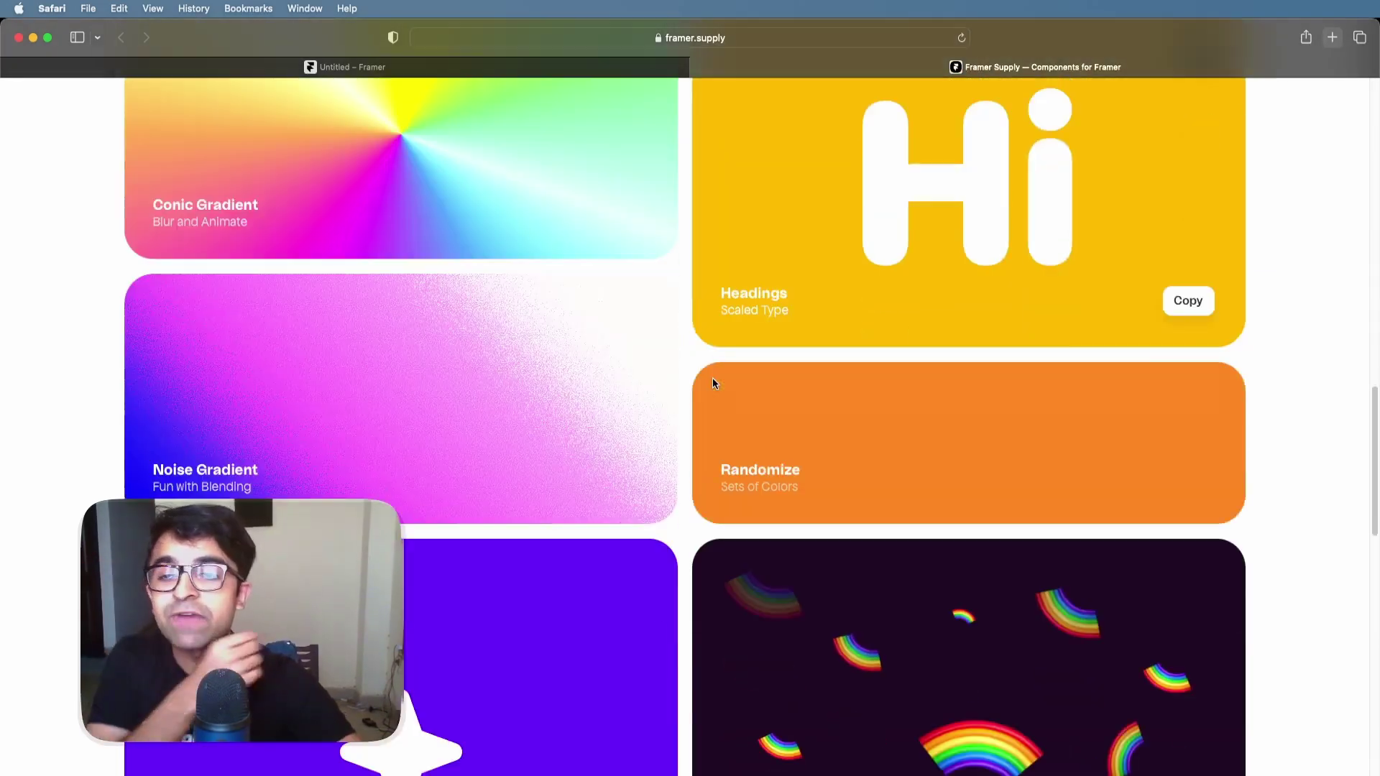
{"action": "scroll", "coordinate": [712, 383], "scroll_direction": "down", "scroll_amount": 12}
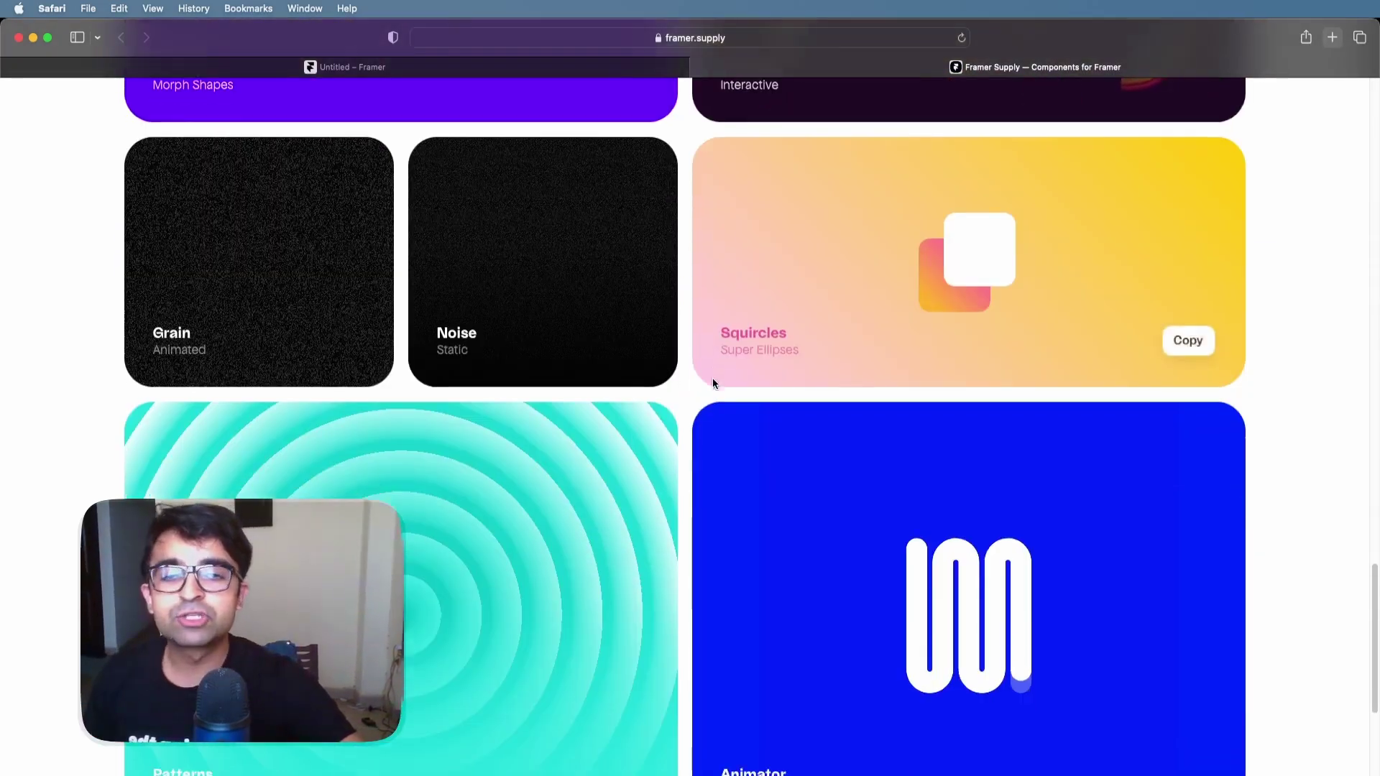
{"action": "scroll", "coordinate": [713, 383], "scroll_direction": "down", "scroll_amount": 5}
{"action": "scroll", "coordinate": [713, 383], "scroll_direction": "up", "scroll_amount": 20}
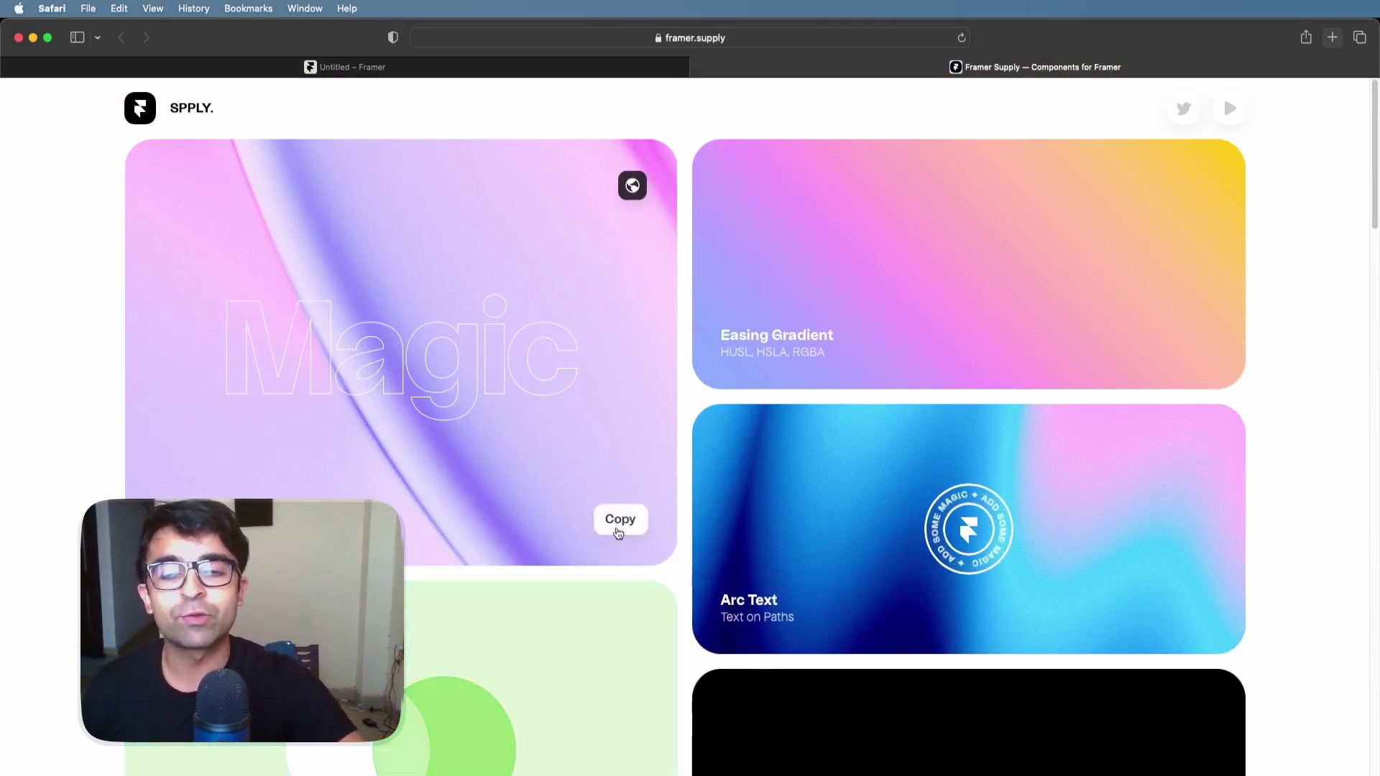
{"action": "left_click", "coordinate": [619, 529]}
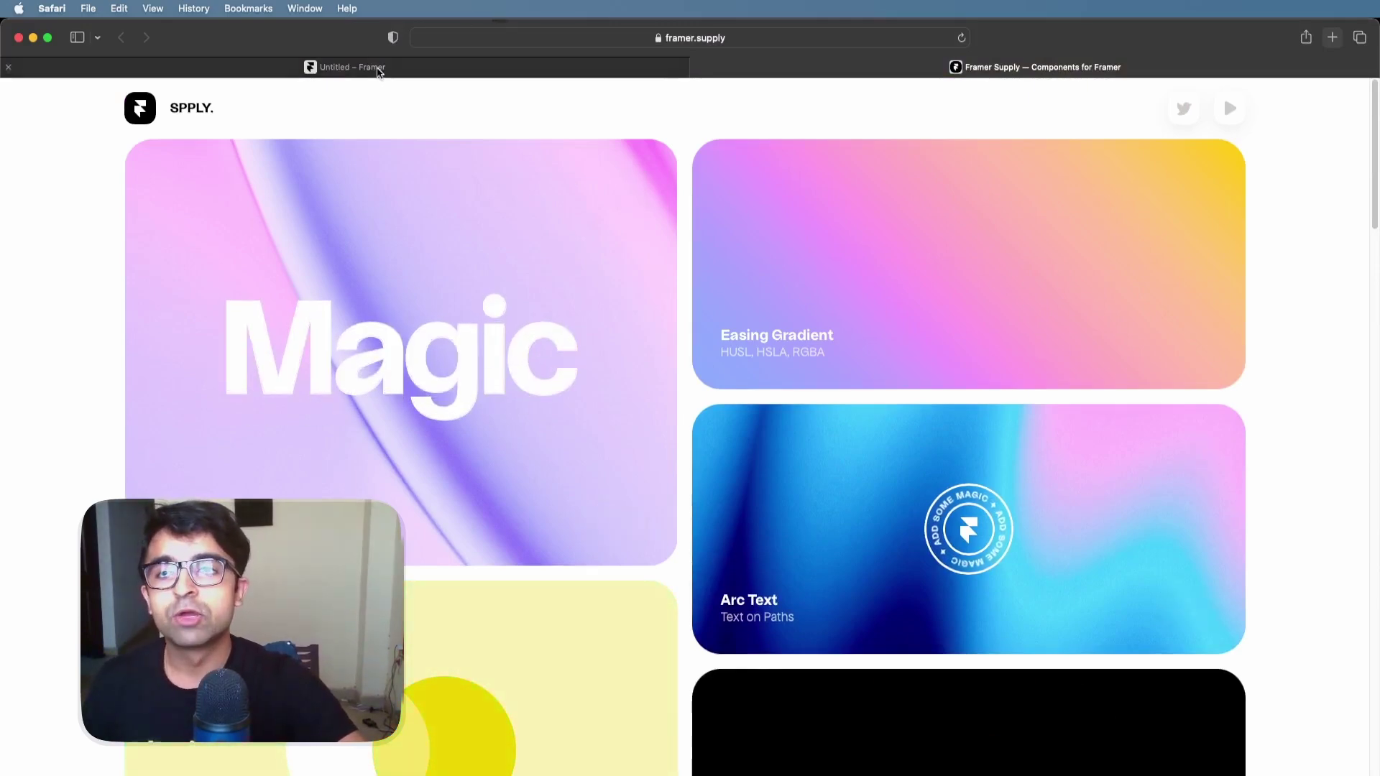
Step: Back in Framer, delete the old hero heading and paste the Motion Text component in its place
{"action": "left_click", "coordinate": [375, 66]}
{"action": "scroll", "coordinate": [822, 365], "scroll_direction": "up", "scroll_amount": 15}
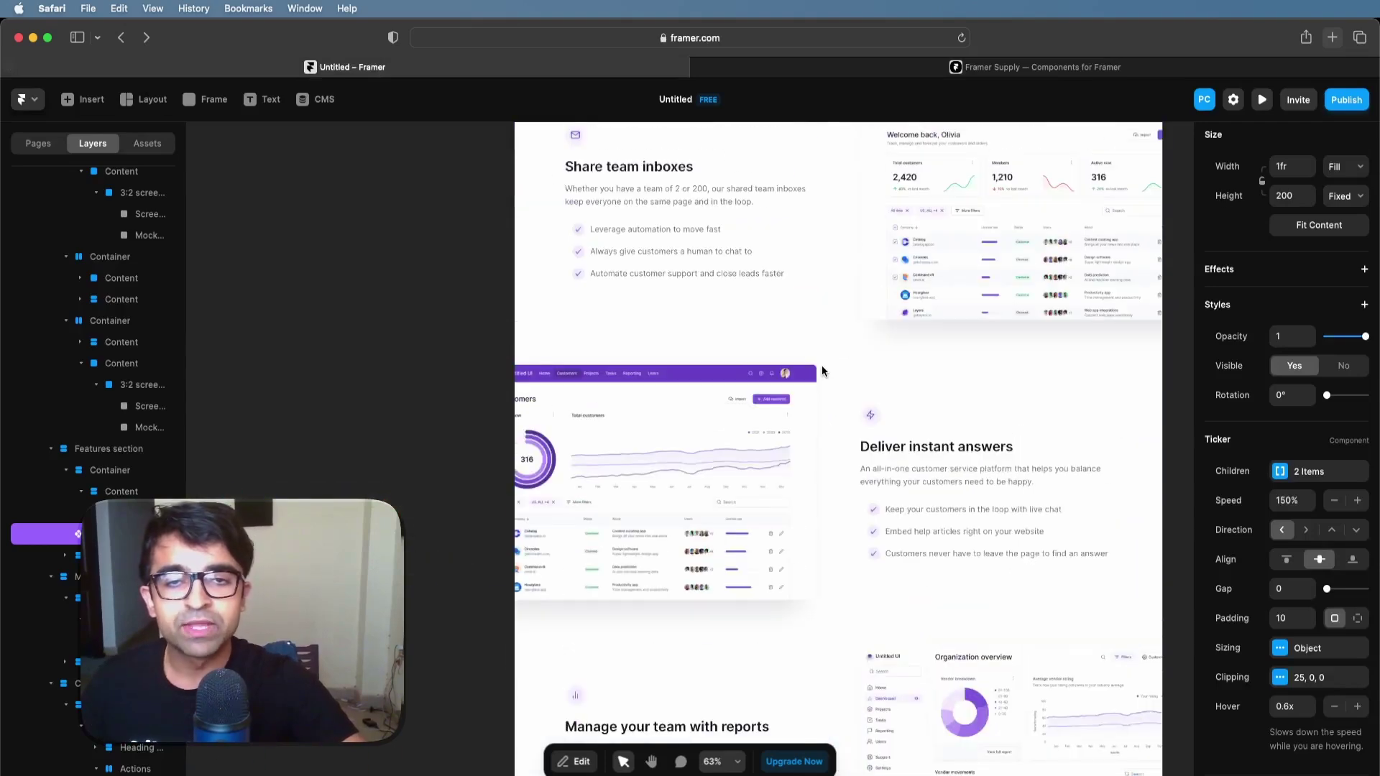
{"action": "scroll", "coordinate": [752, 327], "scroll_direction": "right", "scroll_amount": 3}
{"action": "left_click", "coordinate": [751, 328]}
{"action": "key", "text": "BackSpace"}
{"action": "left_click", "coordinate": [688, 320]}
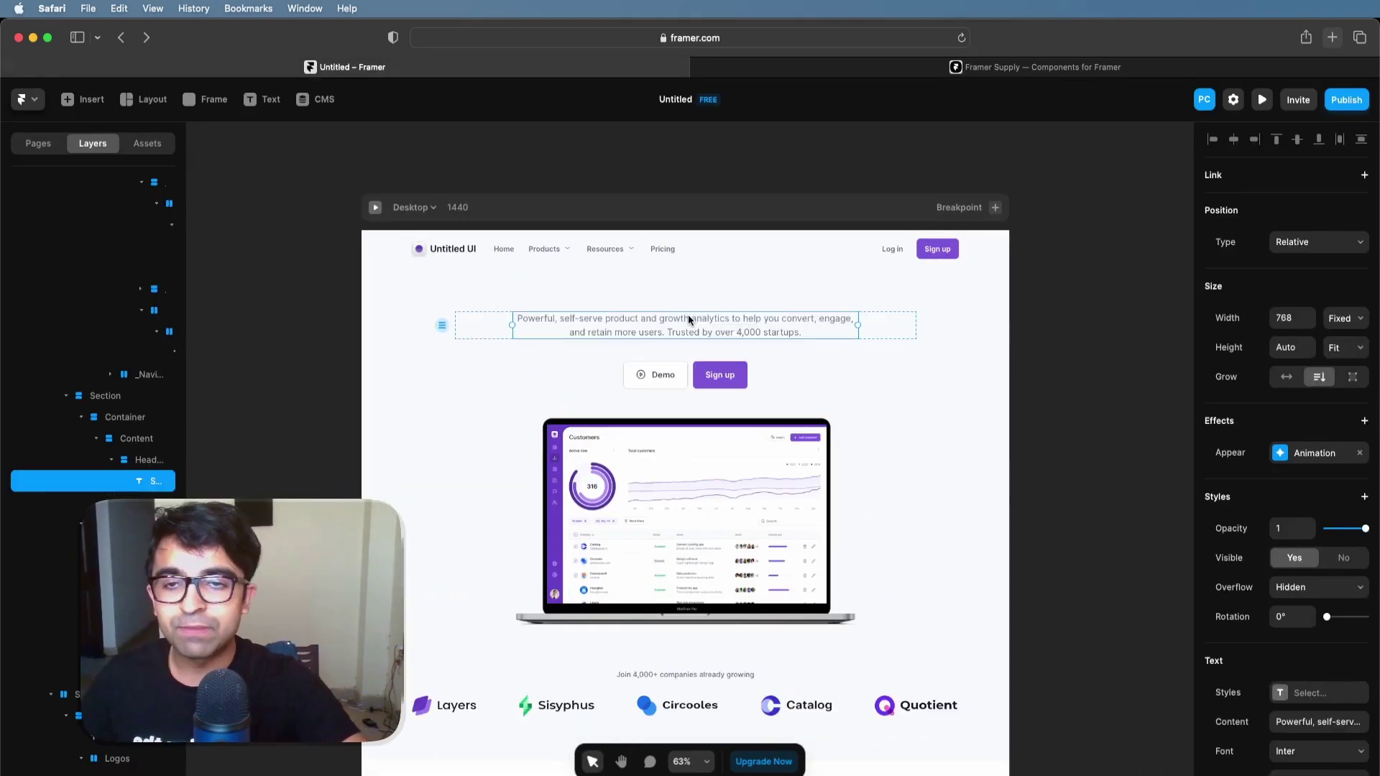
{"action": "key", "text": "super+v"}
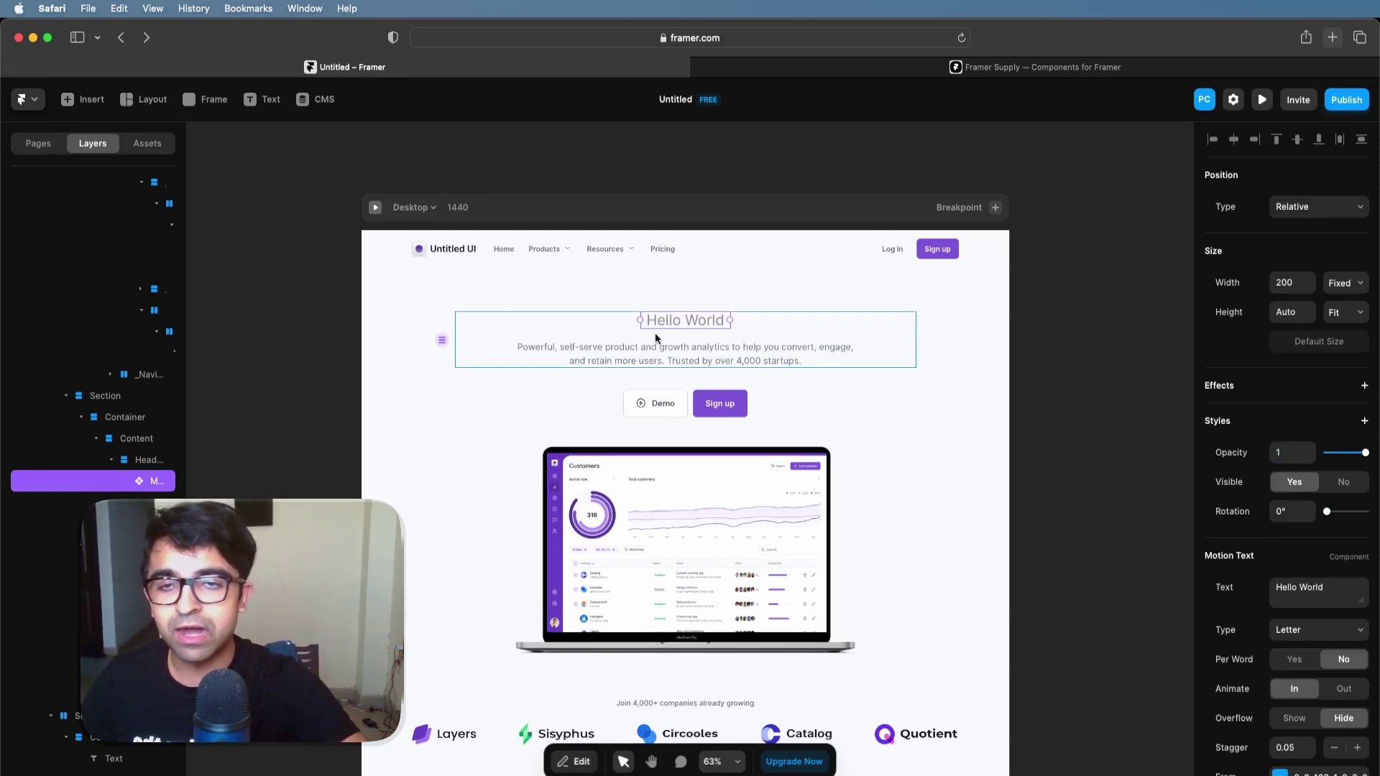
Step: Change the Motion Text's text to 'A Brand New App That Manages Your Finances'
{"action": "scroll", "coordinate": [1322, 402], "scroll_direction": "down", "scroll_amount": 3}
{"action": "left_click", "coordinate": [1329, 379]}
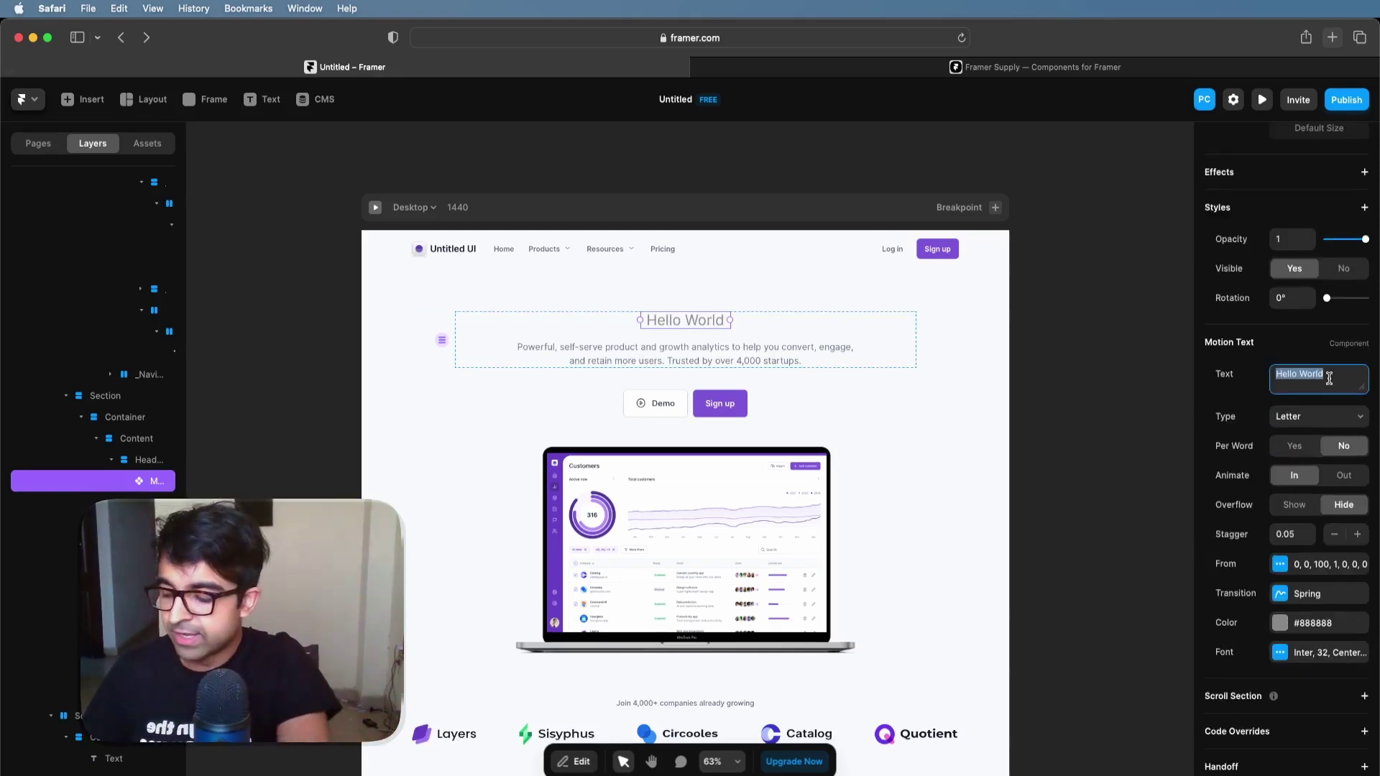
{"action": "type", "text": "A Brand Ne"}
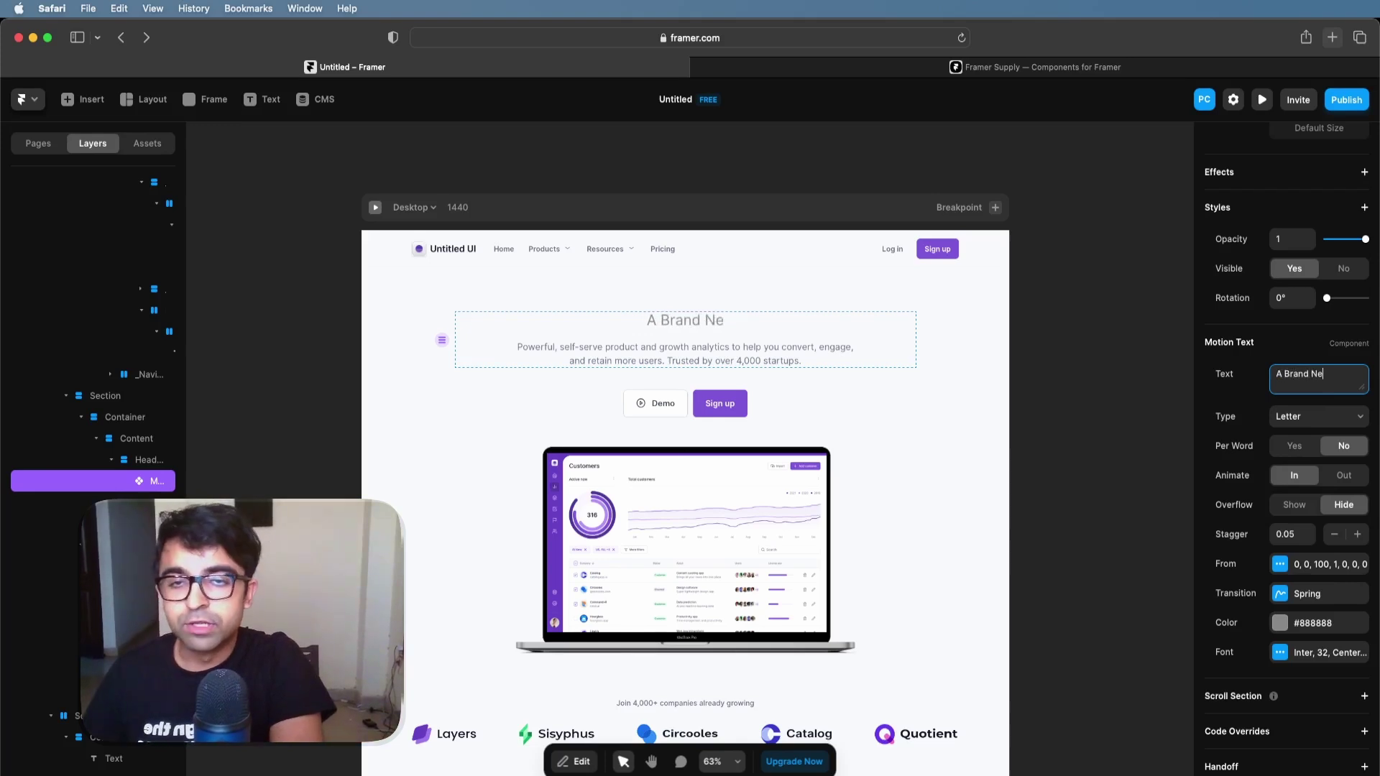
{"action": "type", "text": "w App"}
{"action": "key", "text": "Tab"}
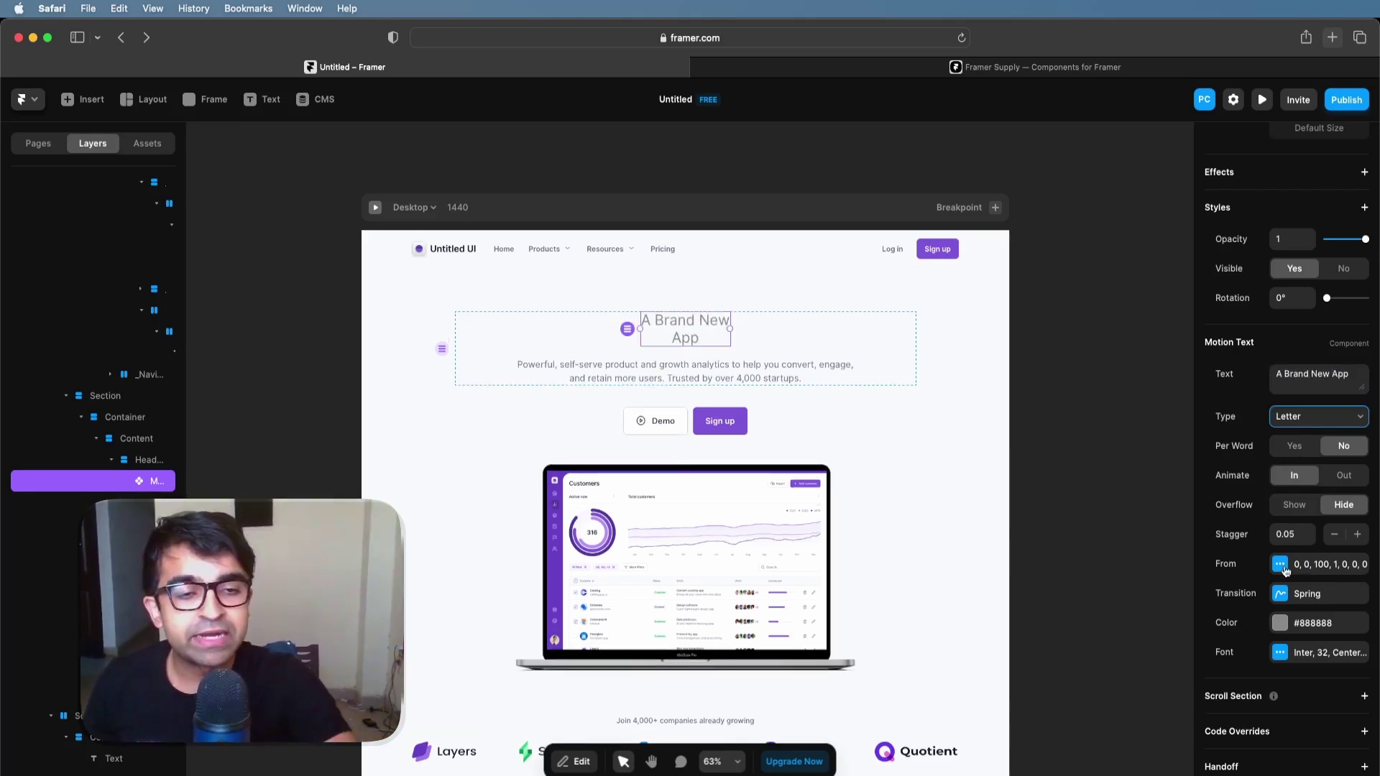
{"action": "left_click", "coordinate": [1289, 593]}
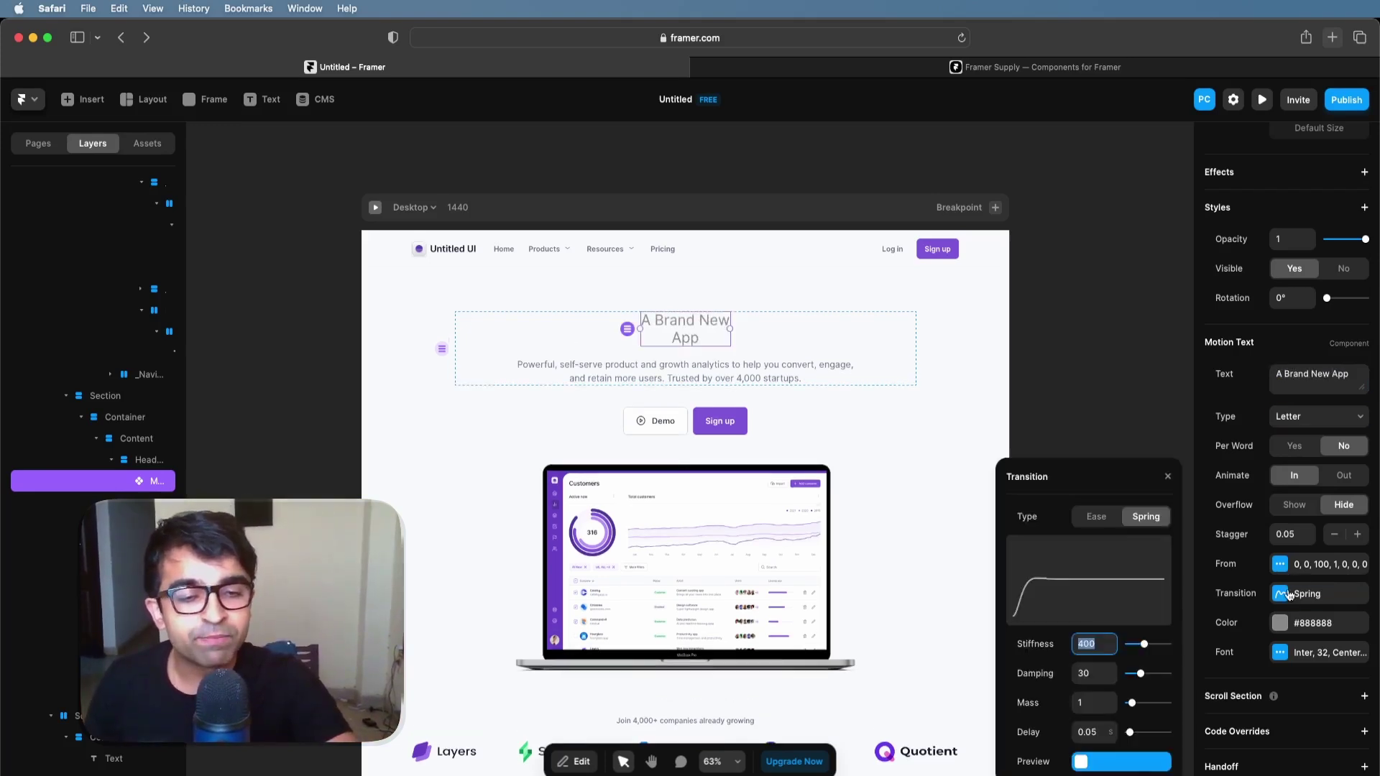
{"action": "left_click", "coordinate": [1289, 594]}
Step: Make the headline black (#000000) and enlarge its Inter font to 51.5
{"action": "left_click", "coordinate": [1280, 623]}
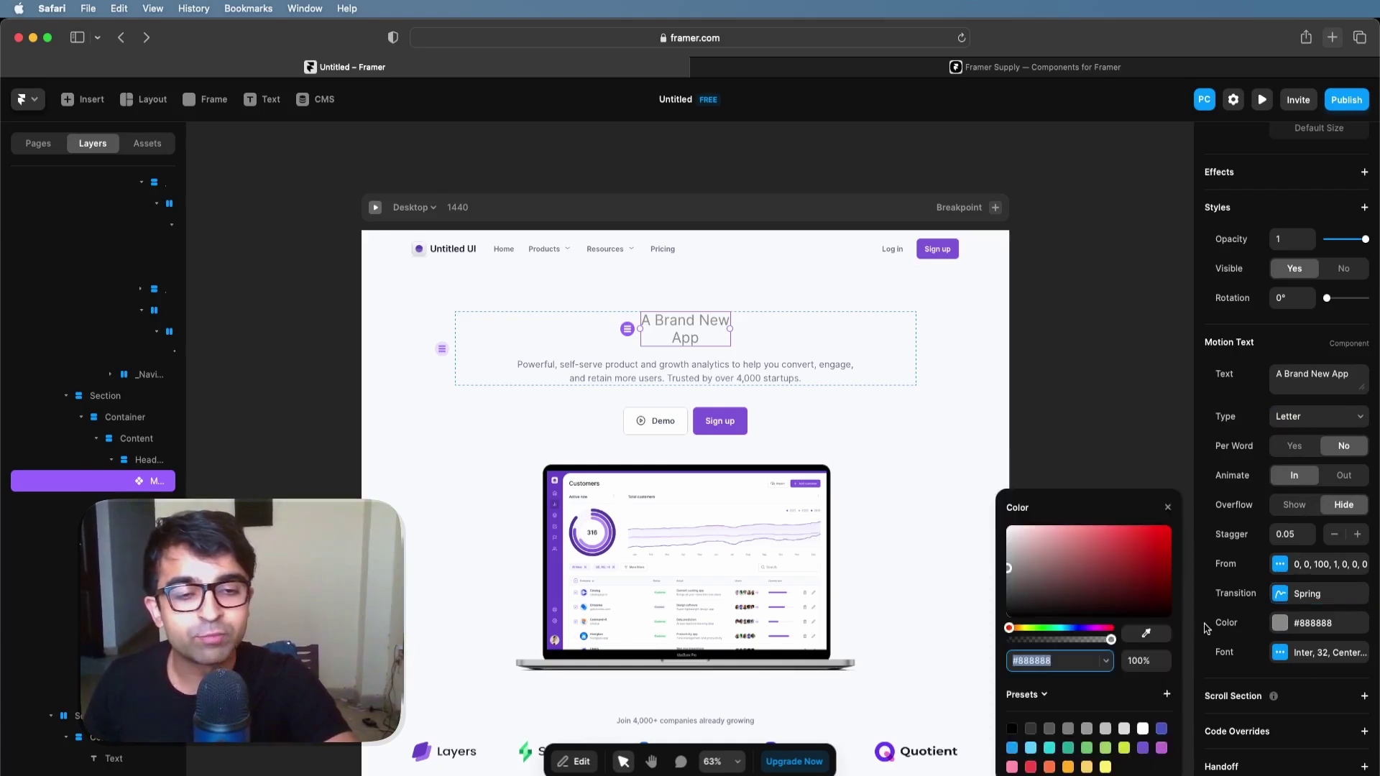
{"action": "left_click_drag", "start_coordinate": [1071, 572], "coordinate": [967, 618]}
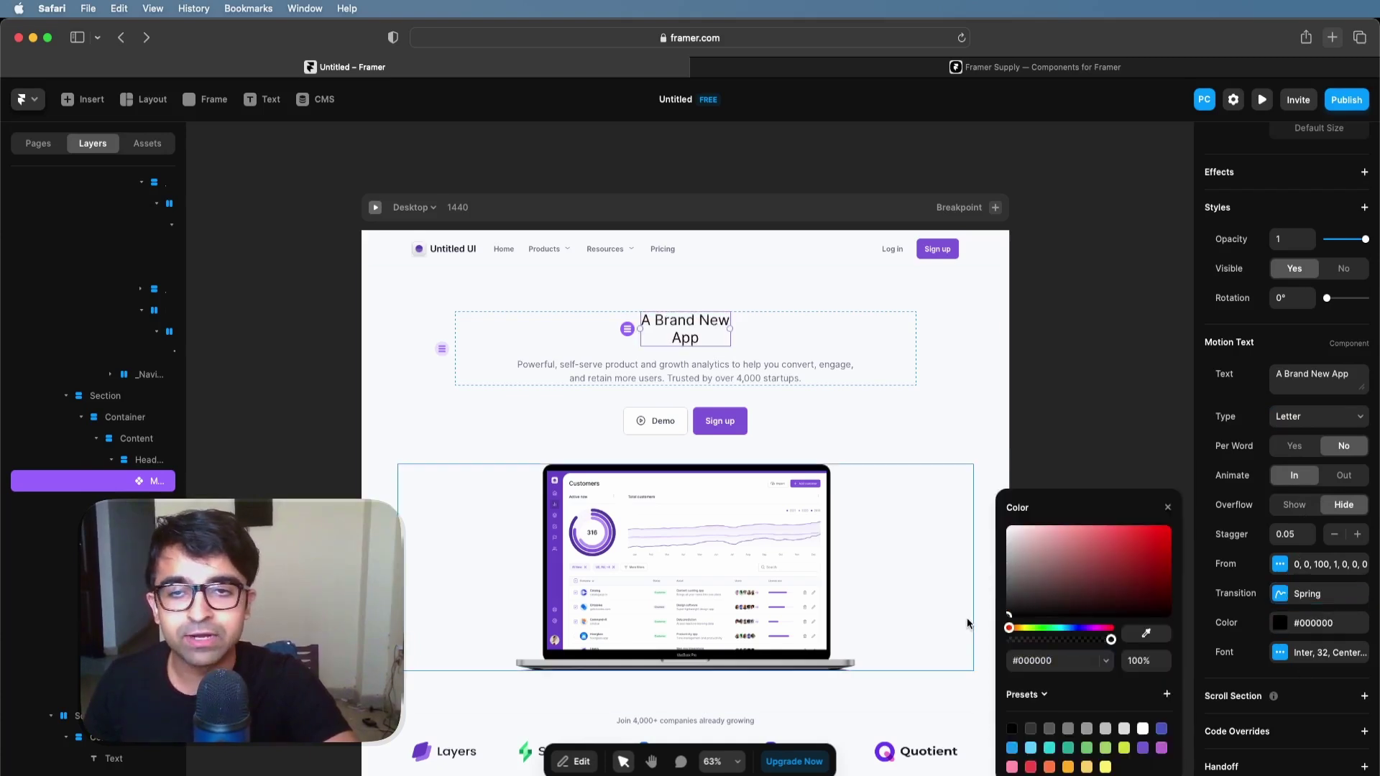
{"action": "left_click", "coordinate": [1281, 654]}
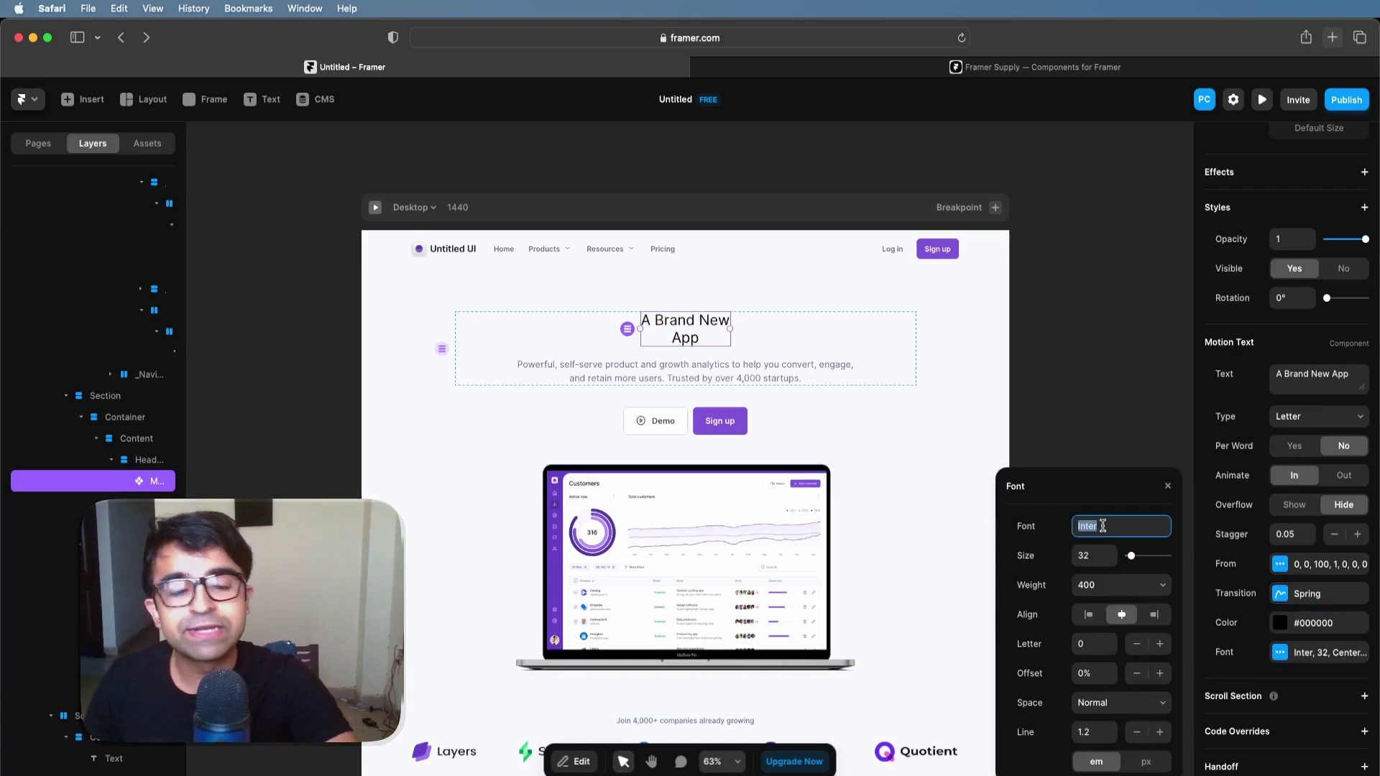
{"action": "left_click", "coordinate": [1129, 561]}
{"action": "left_click_drag", "start_coordinate": [1132, 561], "coordinate": [1134, 559]}
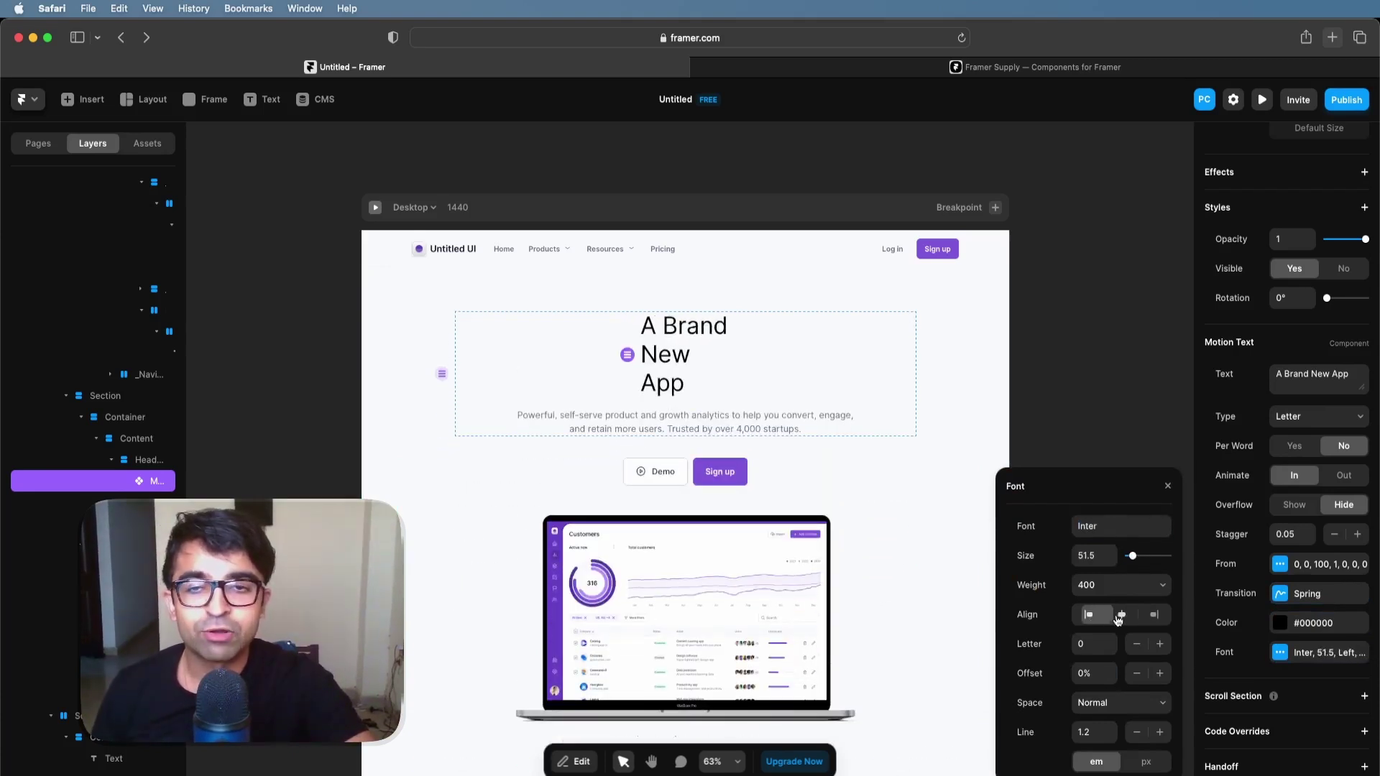
{"action": "left_click", "coordinate": [744, 364]}
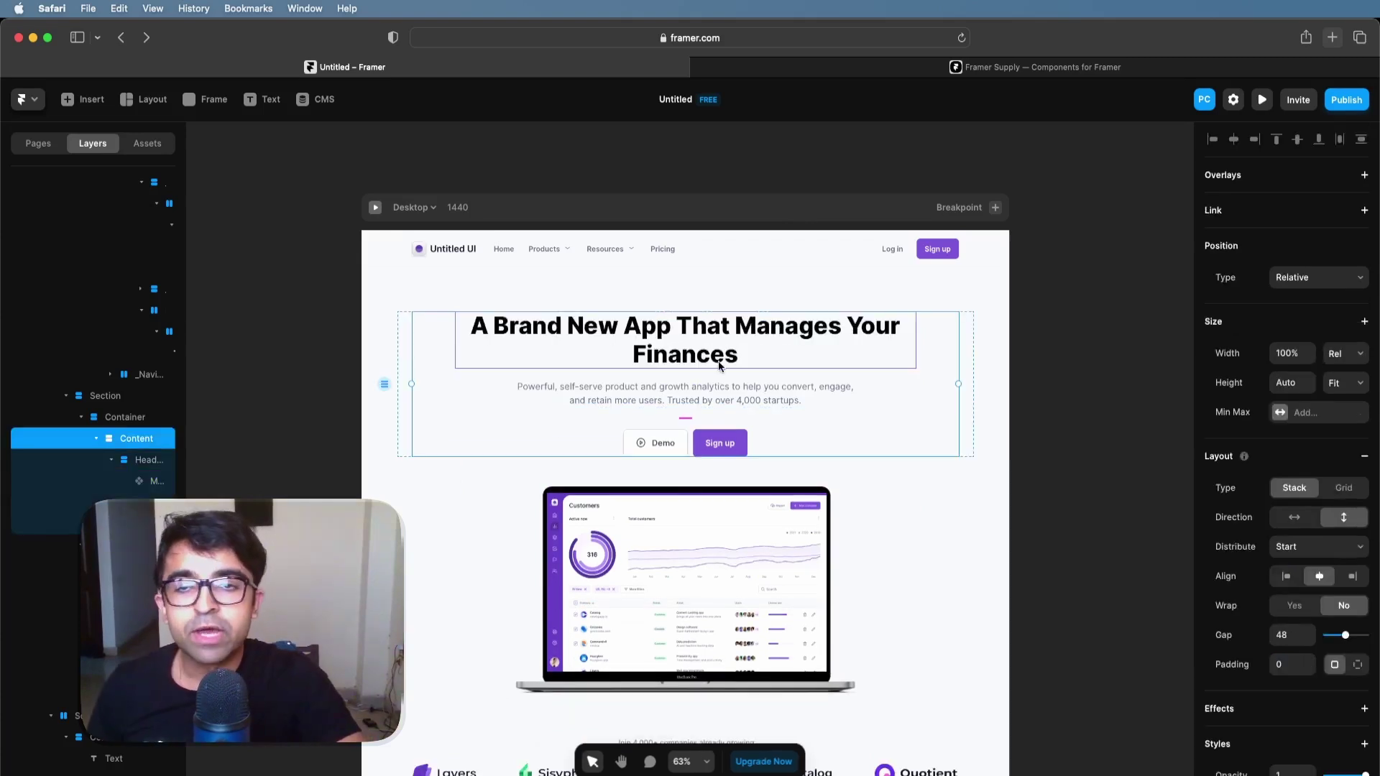
{"action": "left_click", "coordinate": [745, 364]}
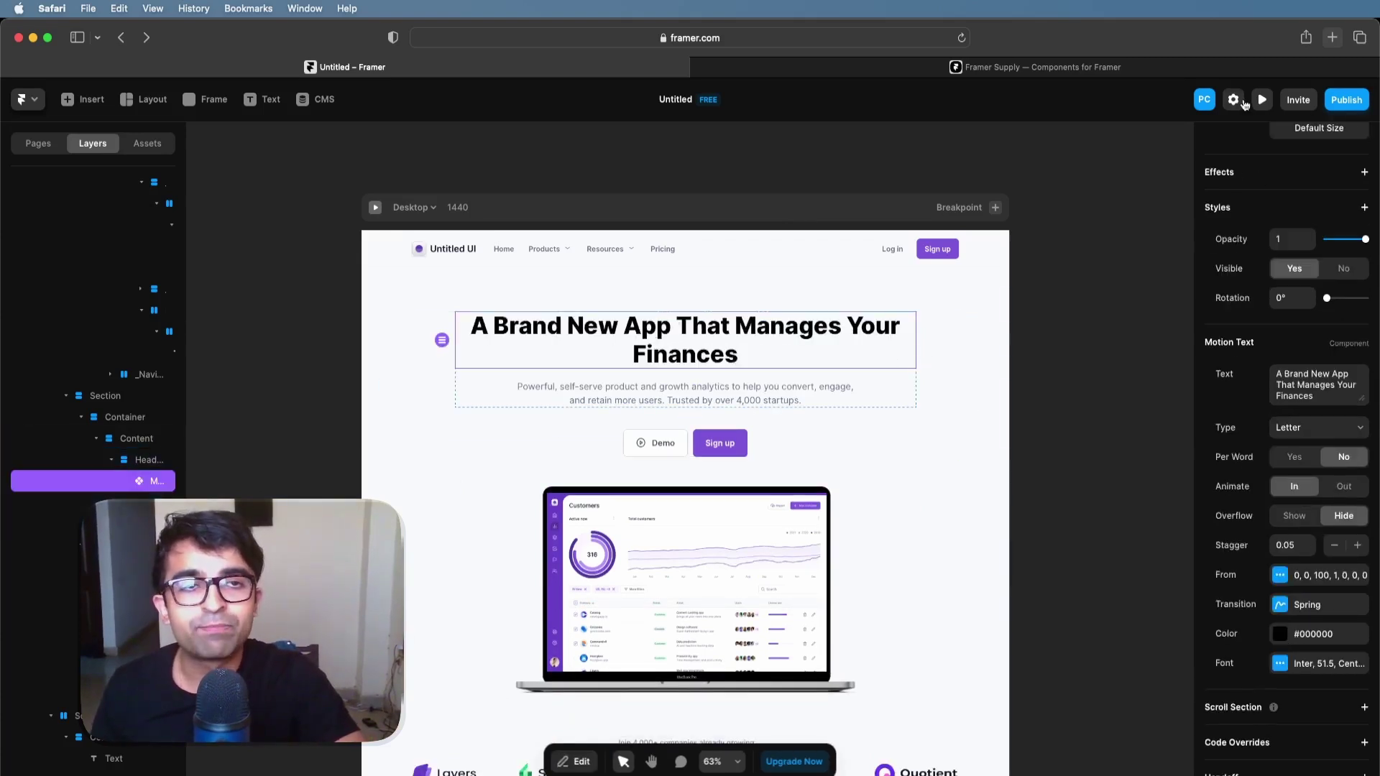
{"action": "left_click", "coordinate": [1261, 100]}
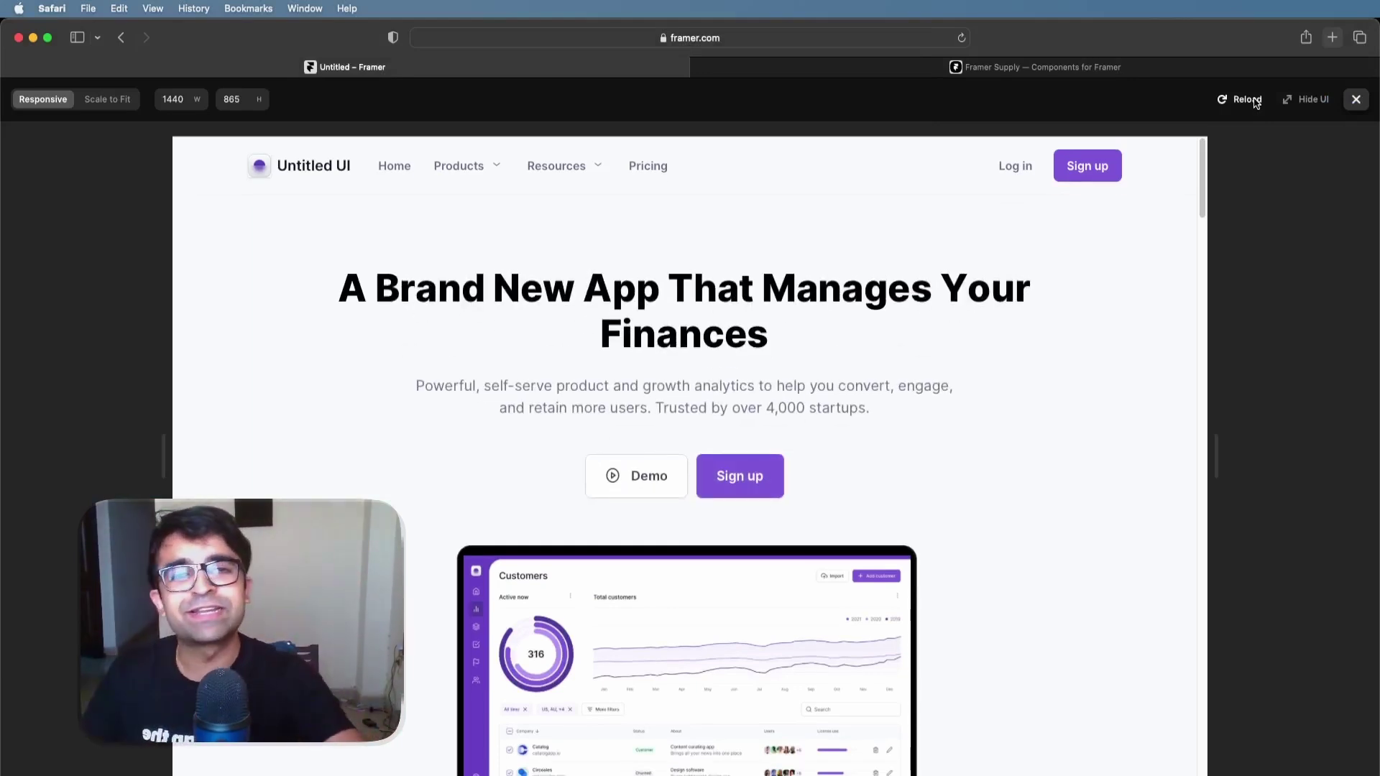
{"action": "left_click", "coordinate": [1355, 100]}
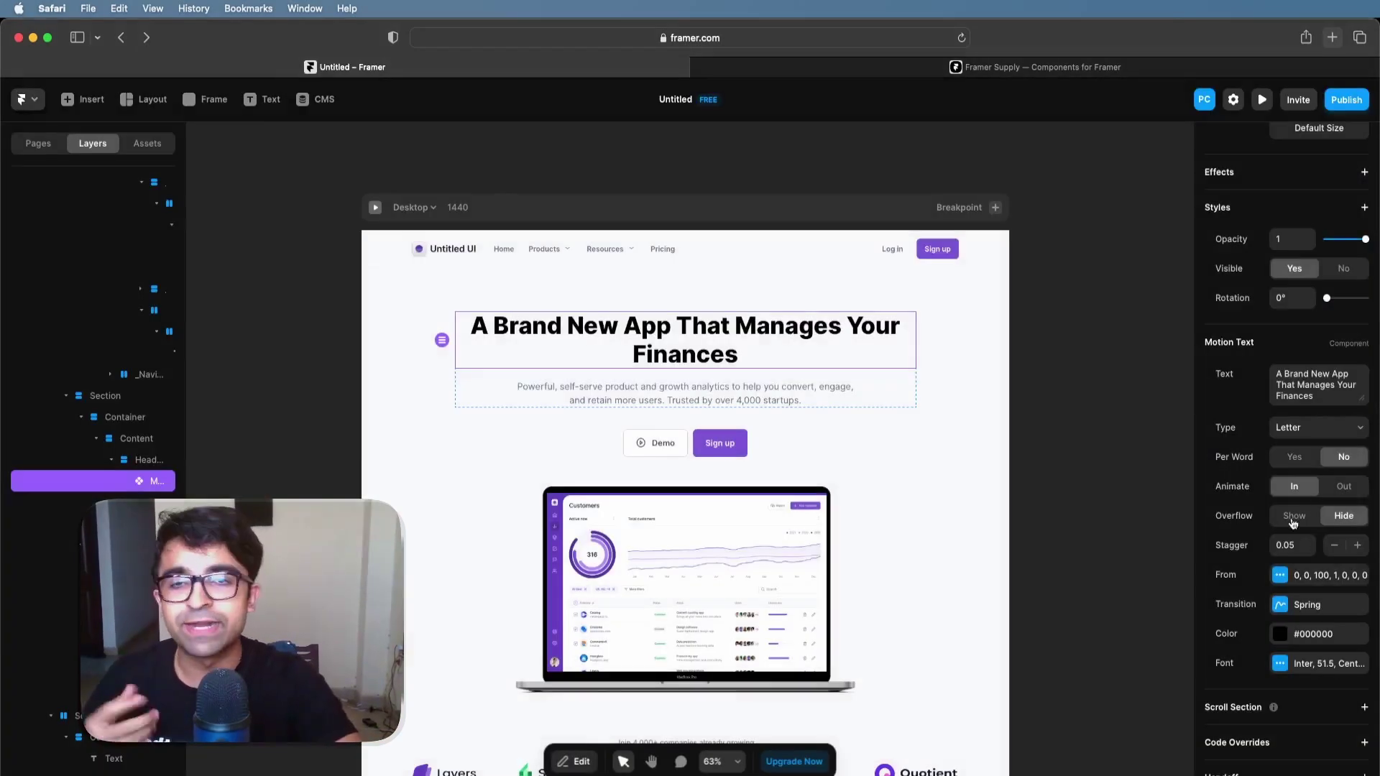
Step: Return to the Framer Supply page and scroll through the component cards down to Animator
{"action": "key", "text": "ctrl+Tab"}
{"action": "scroll", "coordinate": [956, 445], "scroll_direction": "up", "scroll_amount": 4}
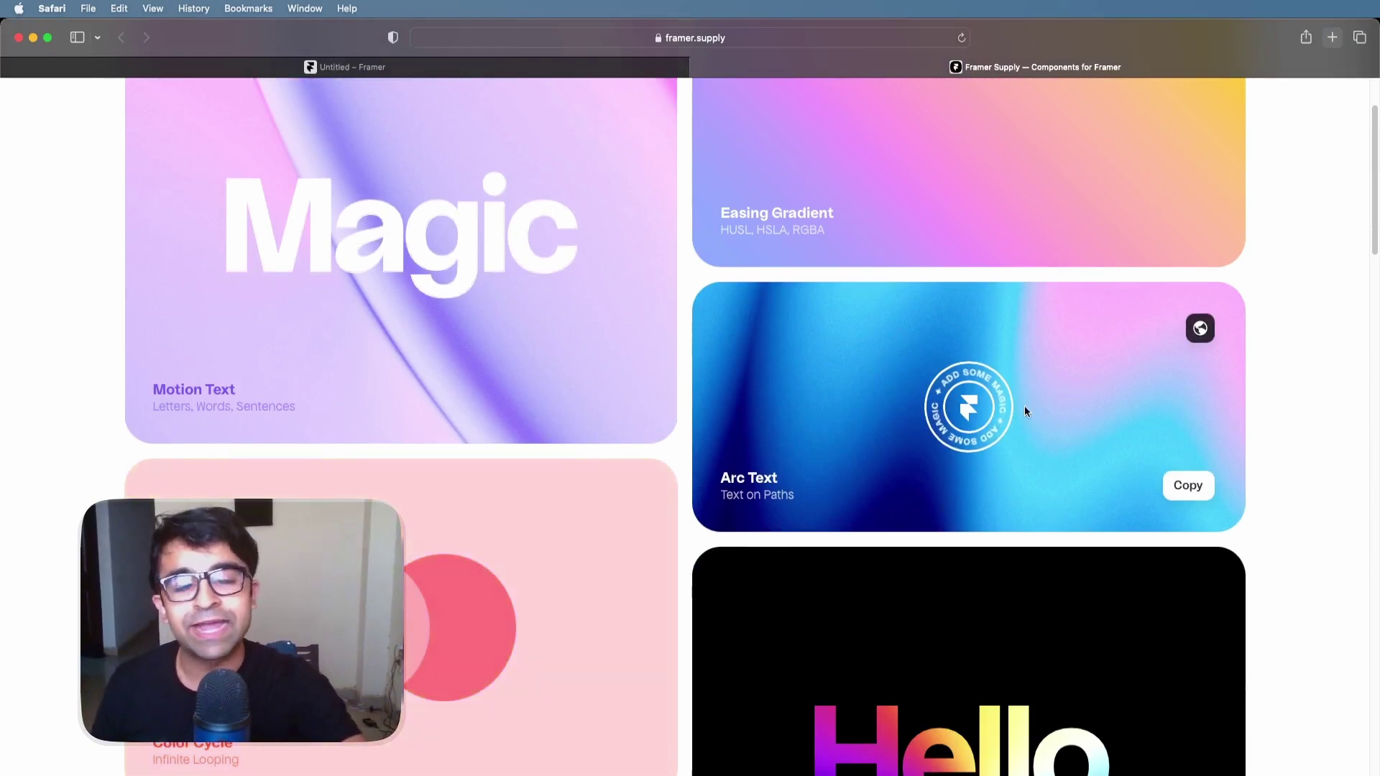
{"action": "scroll", "coordinate": [1010, 419], "scroll_direction": "down", "scroll_amount": 10}
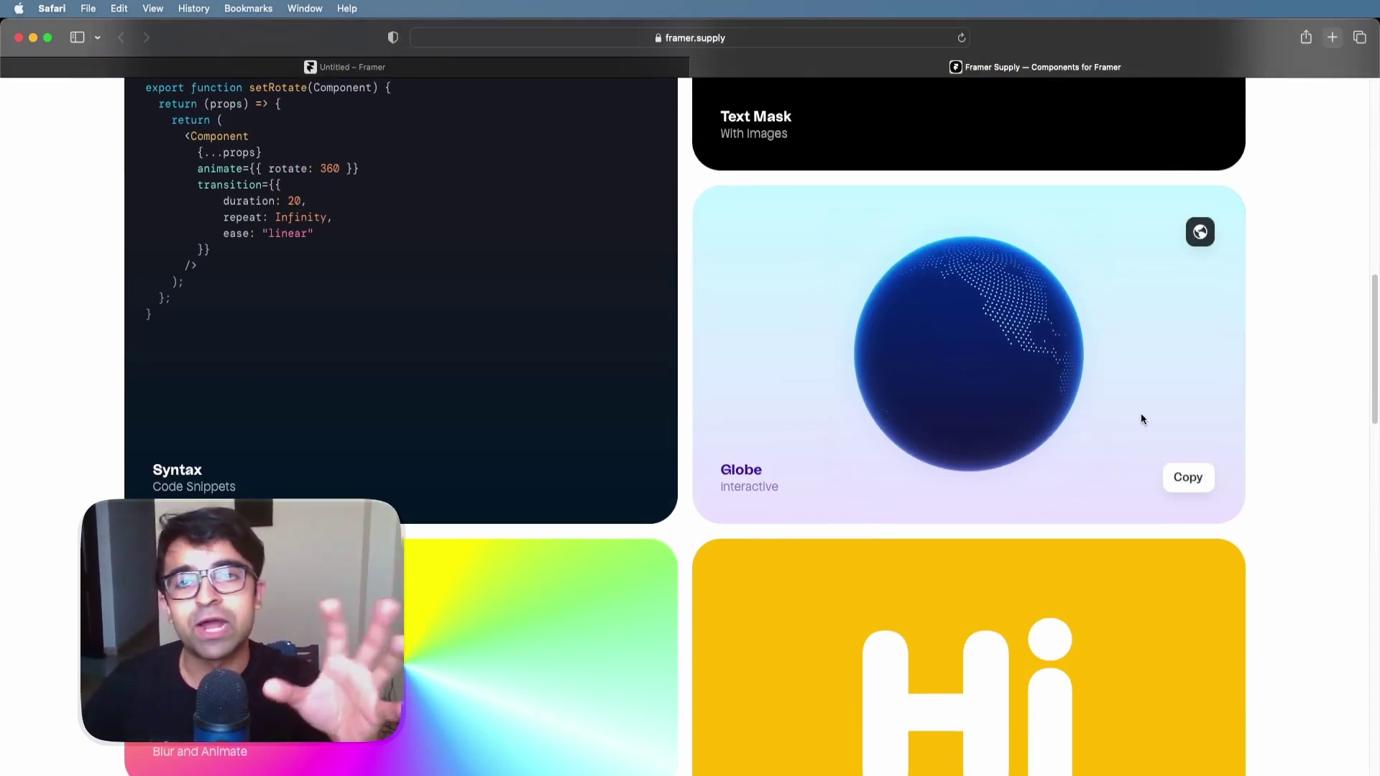
{"action": "scroll", "coordinate": [1140, 412], "scroll_direction": "down", "scroll_amount": 12}
{"action": "scroll", "coordinate": [145, 455], "scroll_direction": "down", "scroll_amount": 5}
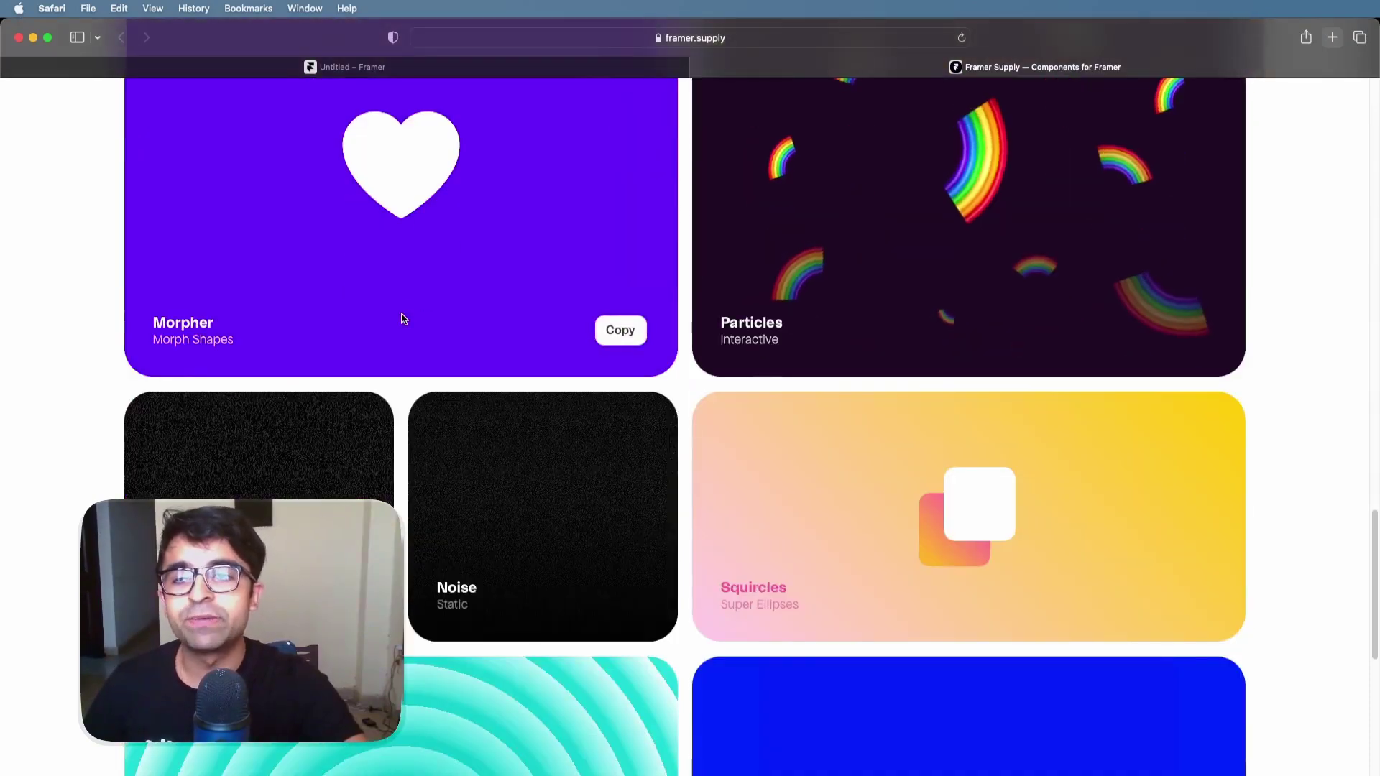
{"action": "scroll", "coordinate": [402, 316], "scroll_direction": "up", "scroll_amount": 1}
{"action": "scroll", "coordinate": [739, 607], "scroll_direction": "down", "scroll_amount": 6}
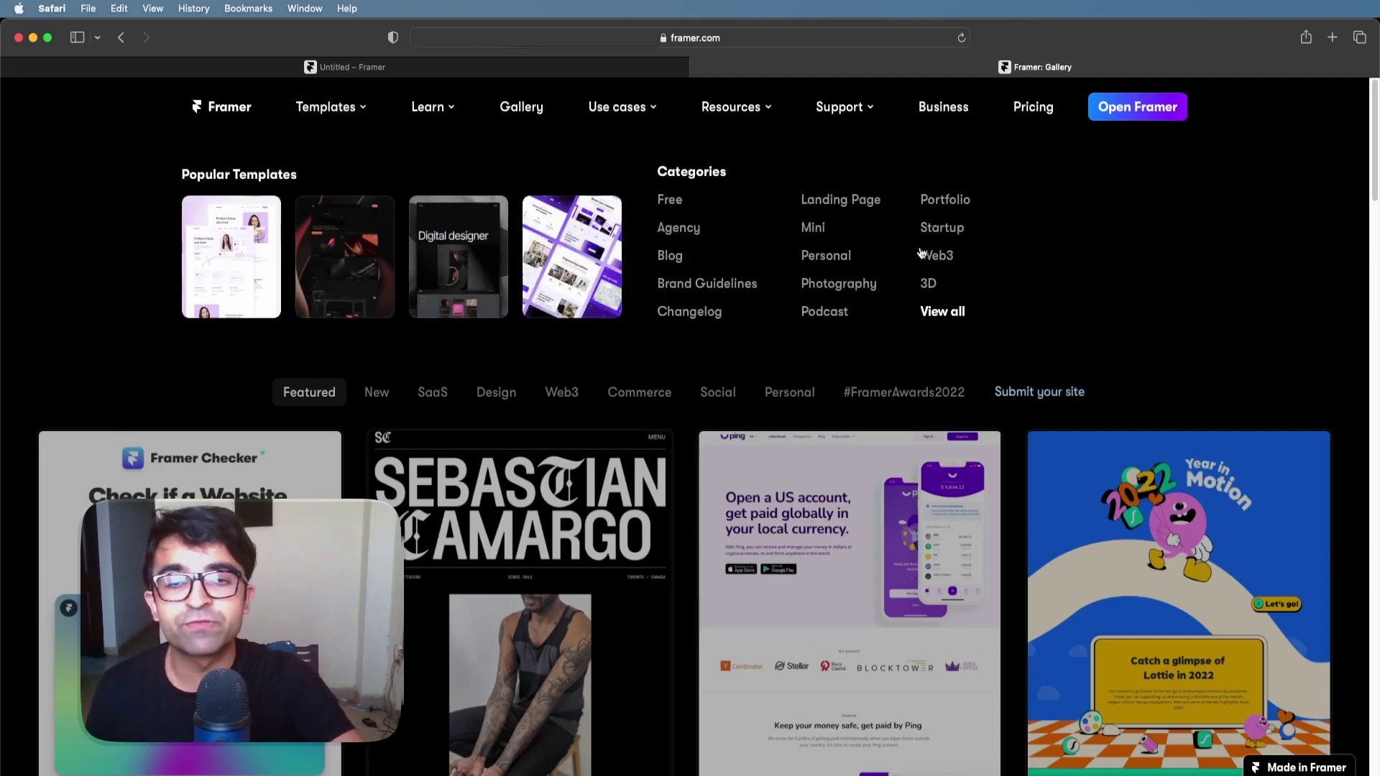
Step: Filter templates to 3D, pick the 3D Landing Page Website Template, and launch its live preview
{"action": "left_click", "coordinate": [932, 285]}
{"action": "scroll", "coordinate": [590, 388], "scroll_direction": "down", "scroll_amount": 5}
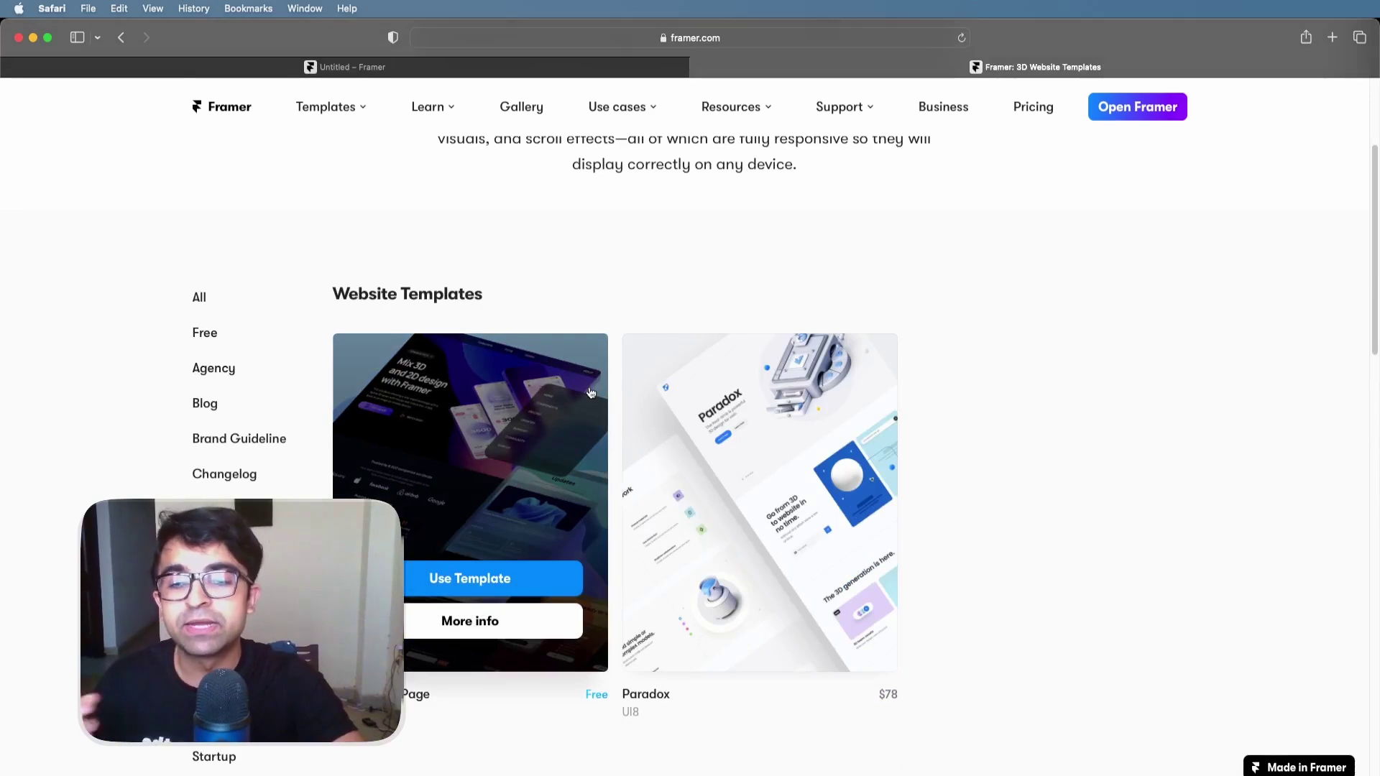
{"action": "left_click", "coordinate": [482, 392]}
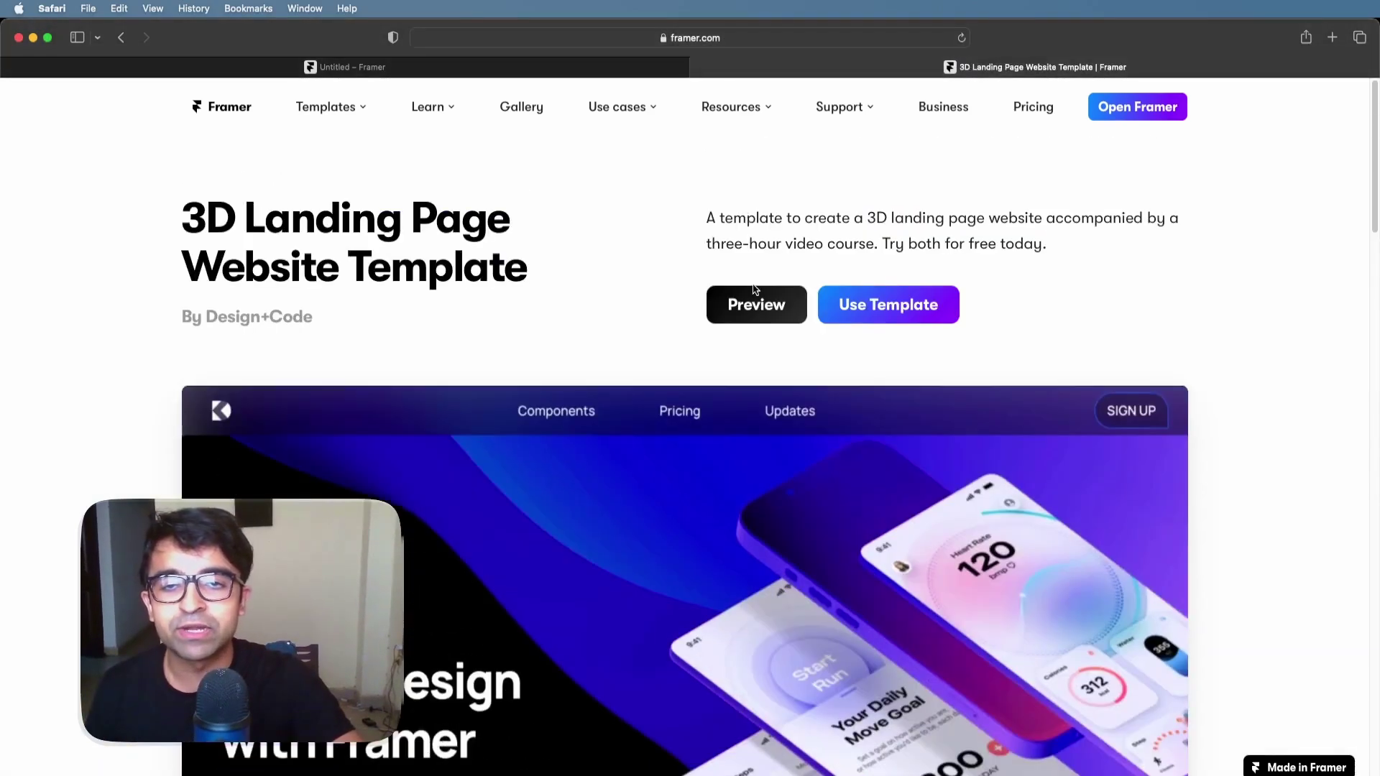
{"action": "left_click", "coordinate": [754, 295]}
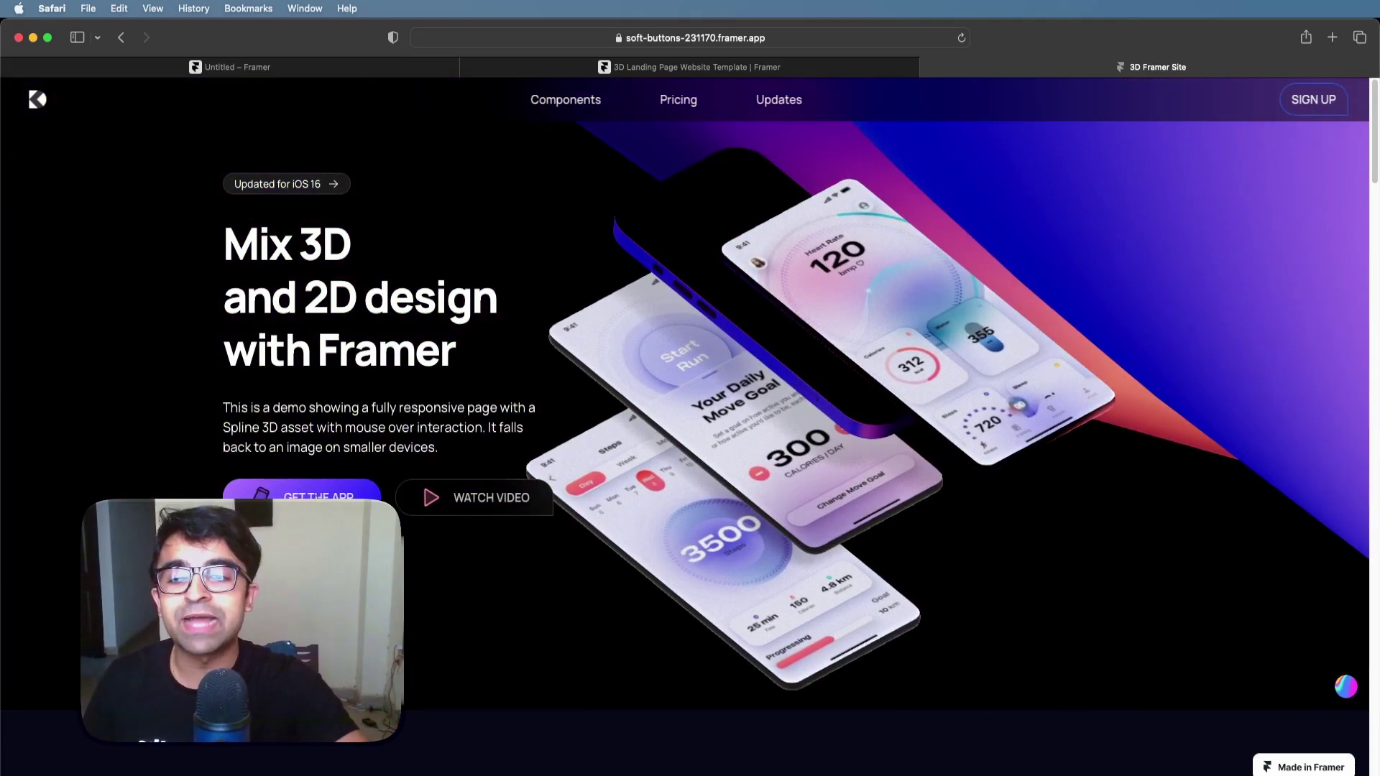
Step: Scroll through the 3D template preview's company logos, text styles section and gradient pricing area
{"action": "scroll", "coordinate": [671, 656], "scroll_direction": "down", "scroll_amount": 15}
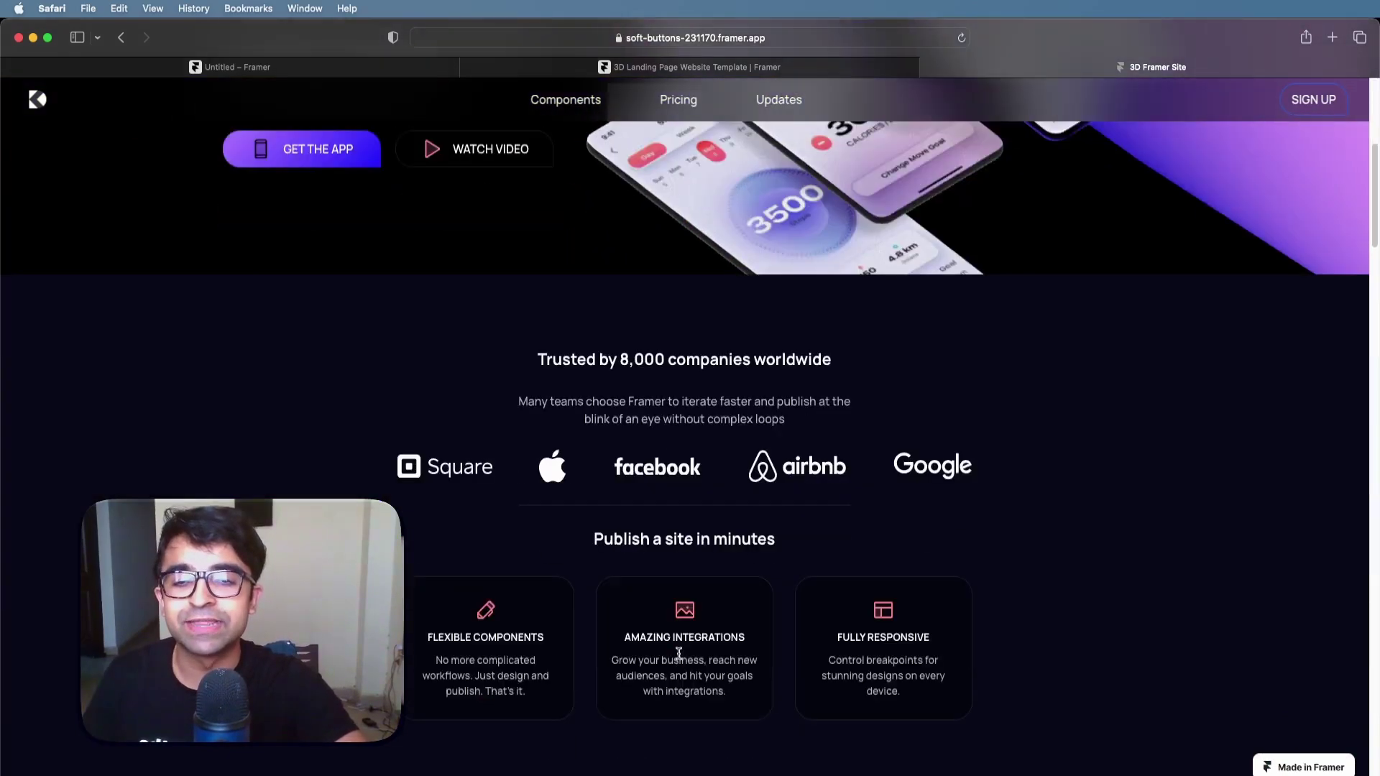
{"action": "scroll", "coordinate": [863, 376], "scroll_direction": "down", "scroll_amount": 5}
{"action": "scroll", "coordinate": [862, 376], "scroll_direction": "up", "scroll_amount": 4}
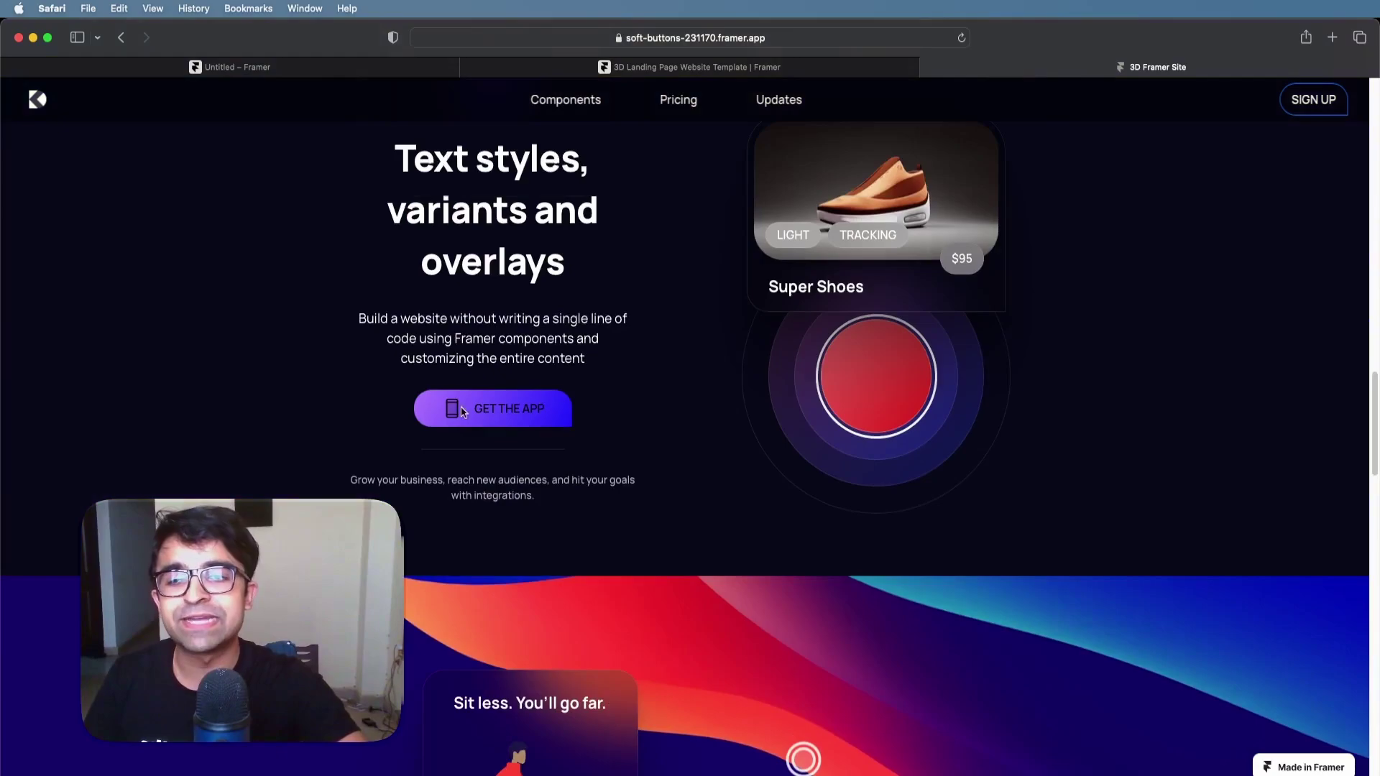
{"action": "scroll", "coordinate": [478, 420], "scroll_direction": "down", "scroll_amount": 5}
{"action": "scroll", "coordinate": [476, 420], "scroll_direction": "down", "scroll_amount": 15}
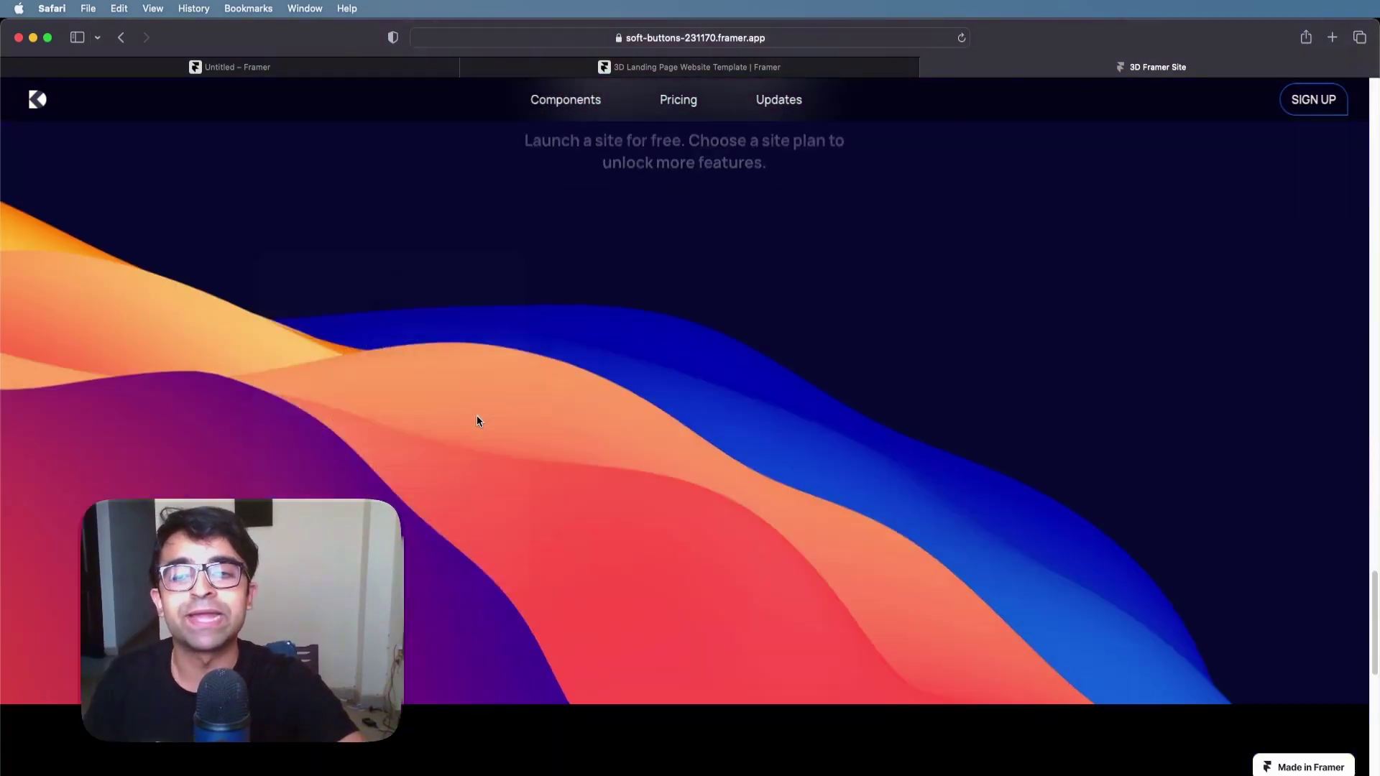
{"action": "key", "text": "super+w"}
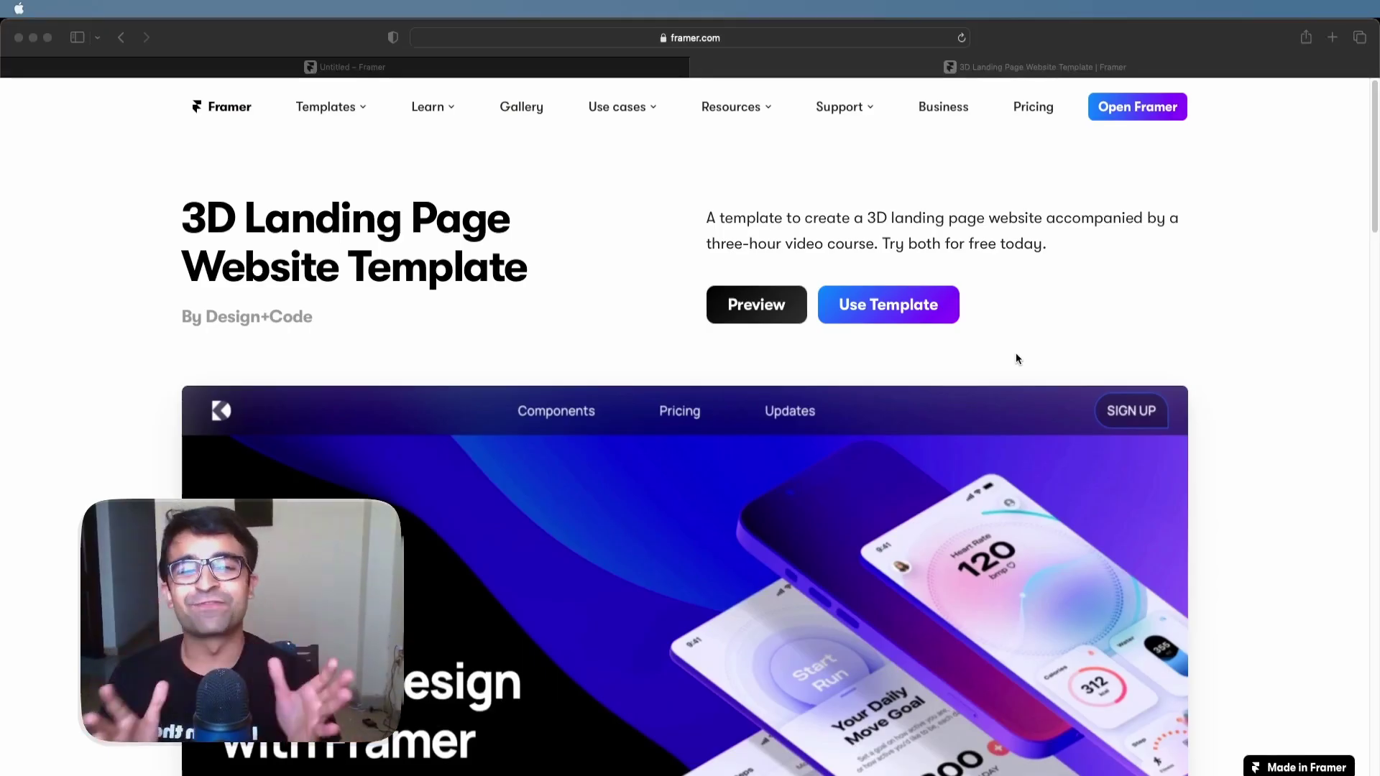